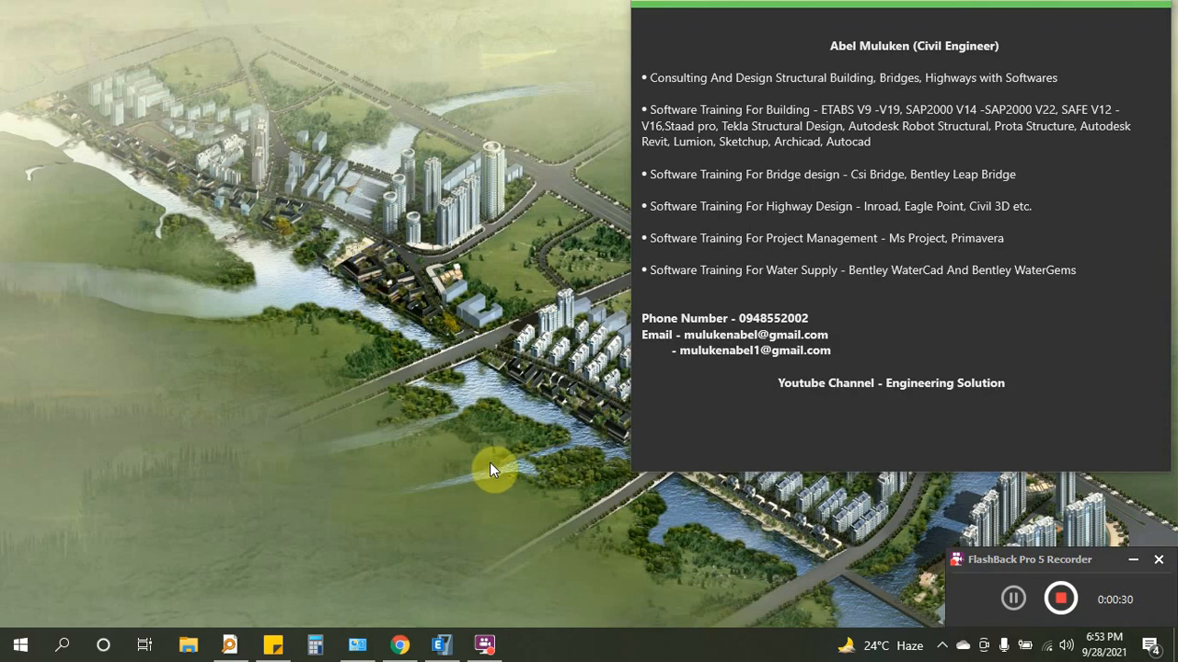
Step: Switch to the hospital model in ETABS, display it in 3-D and rotate it to inspect the floors from a lower angle
{"action": "left_click", "coordinate": [447, 642]}
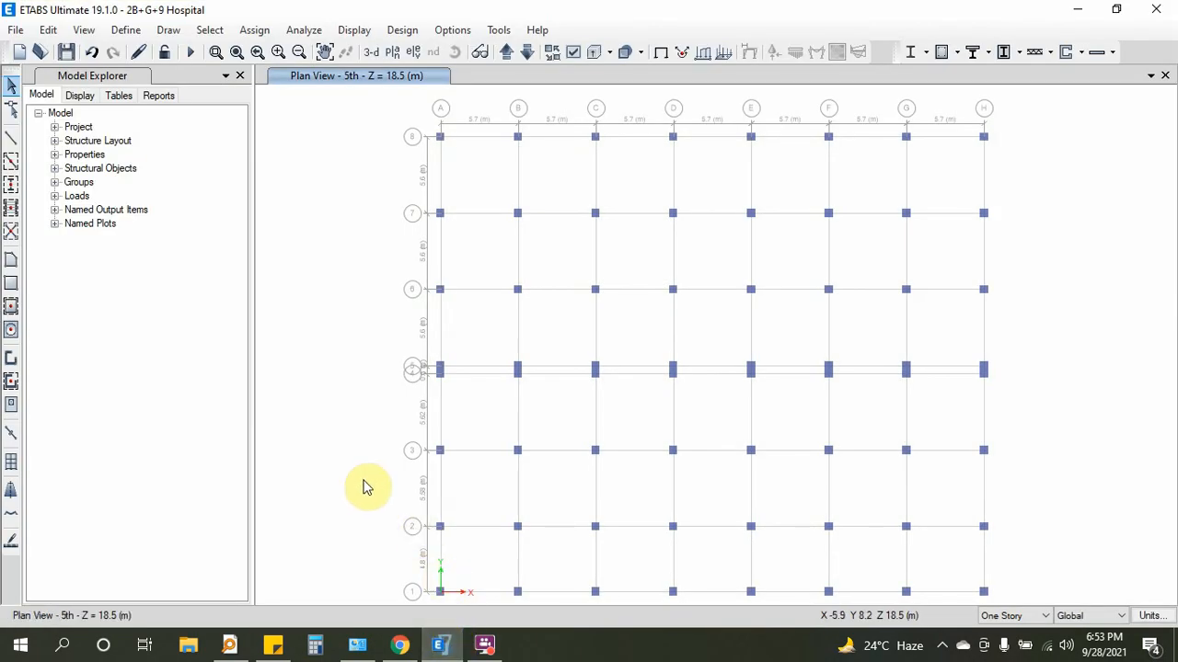
{"action": "left_click", "coordinate": [371, 52]}
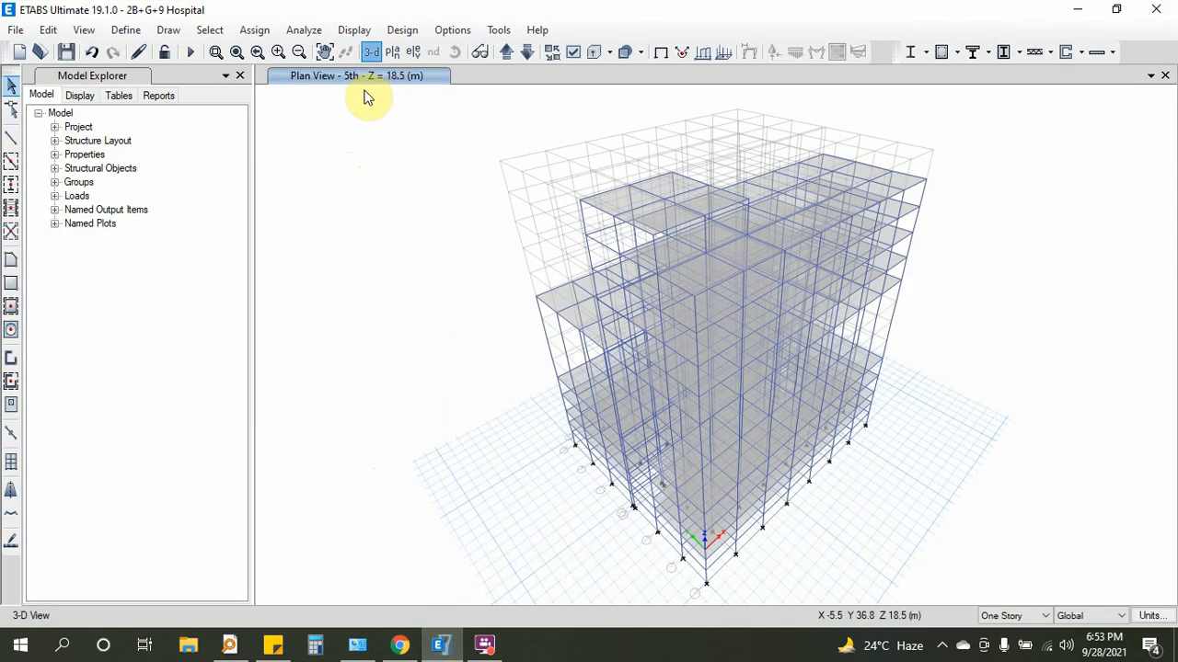
{"action": "left_click", "coordinate": [455, 52]}
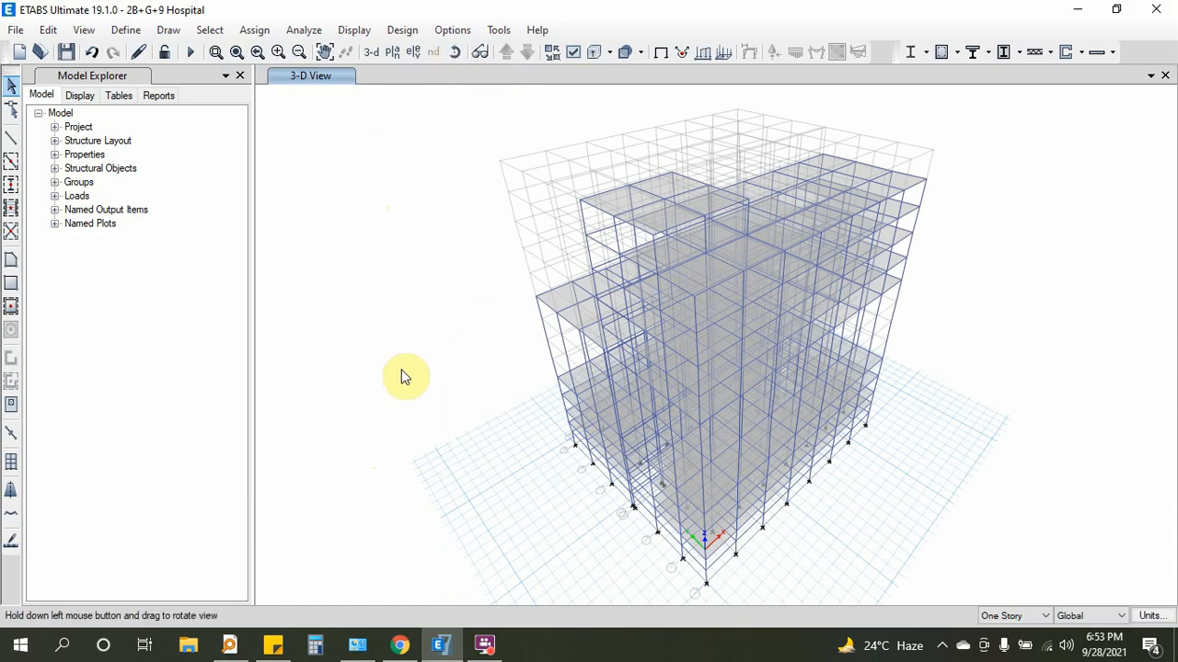
{"action": "left_click_drag", "start_coordinate": [402, 377], "coordinate": [404, 294]}
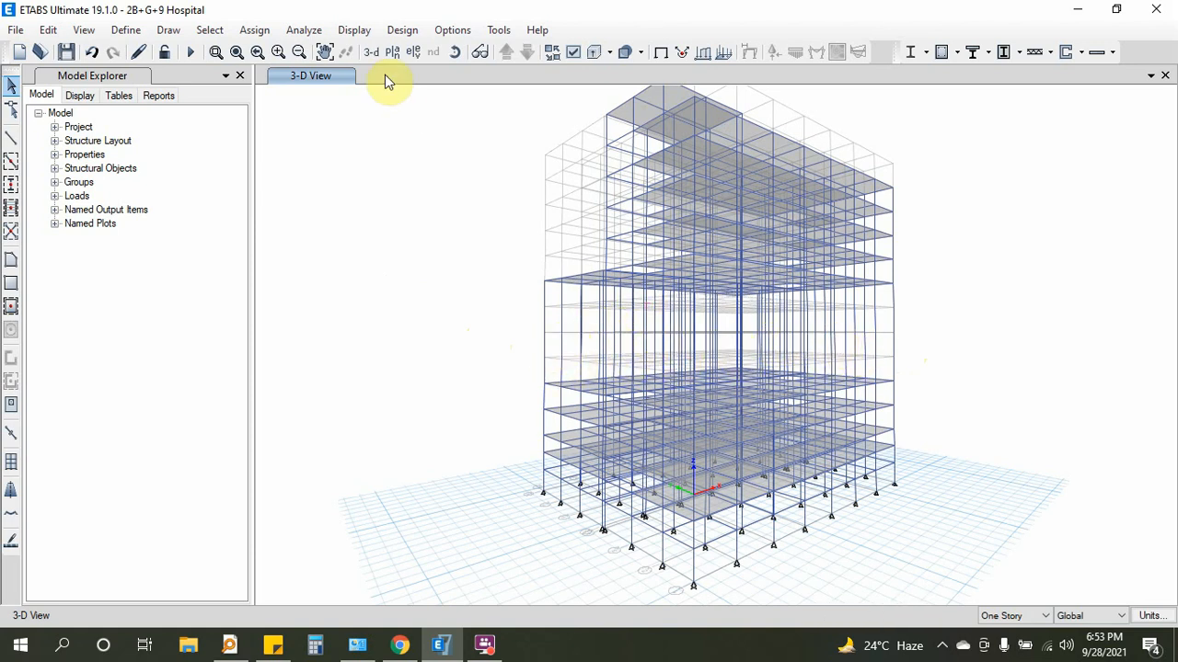
Step: Display the plan view of the 4th story and go down story by story to the 2nd to compare their framing
{"action": "left_click", "coordinate": [392, 51]}
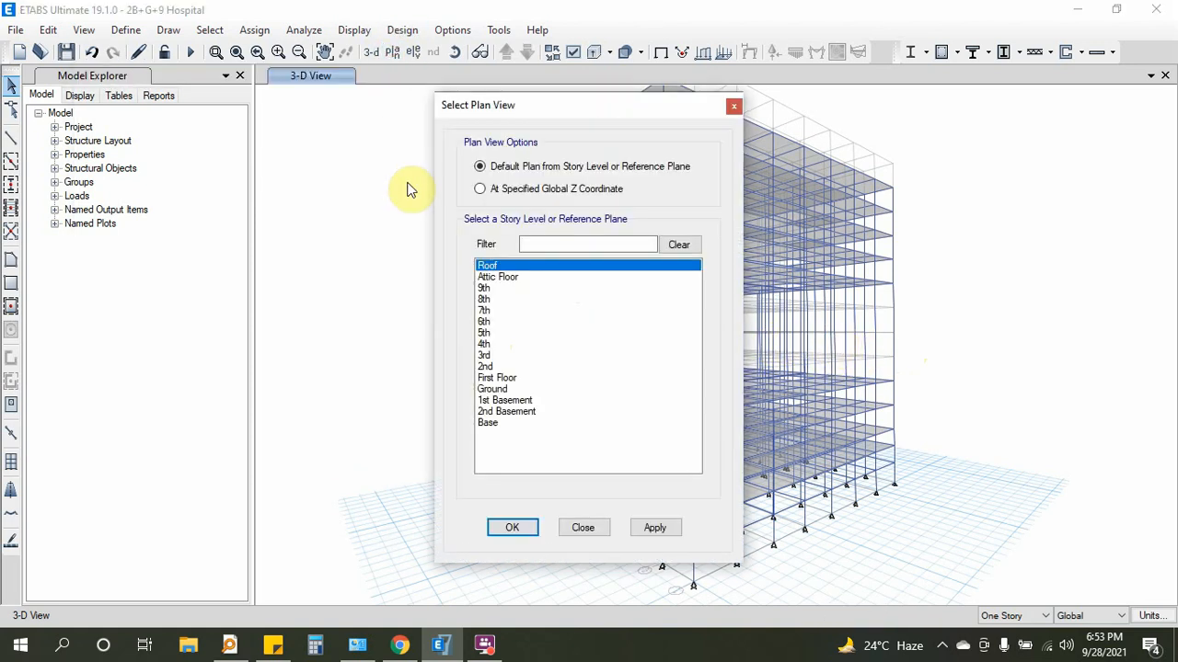
{"action": "left_click", "coordinate": [485, 345]}
{"action": "left_click", "coordinate": [506, 527]}
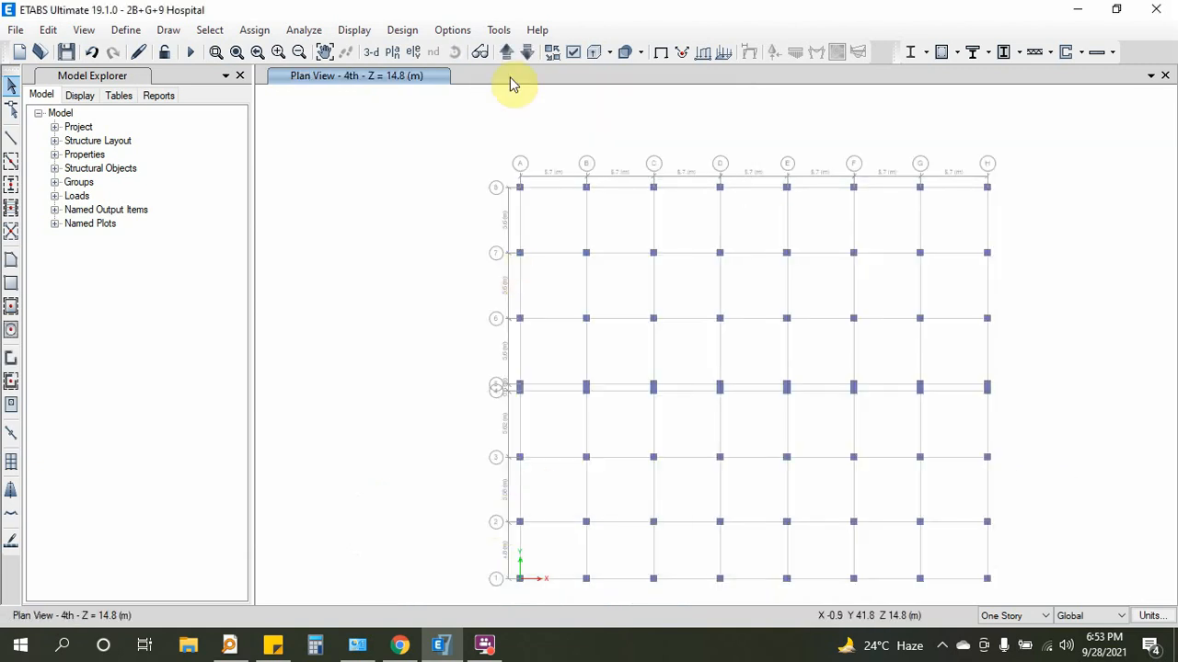
{"action": "left_click", "coordinate": [526, 51]}
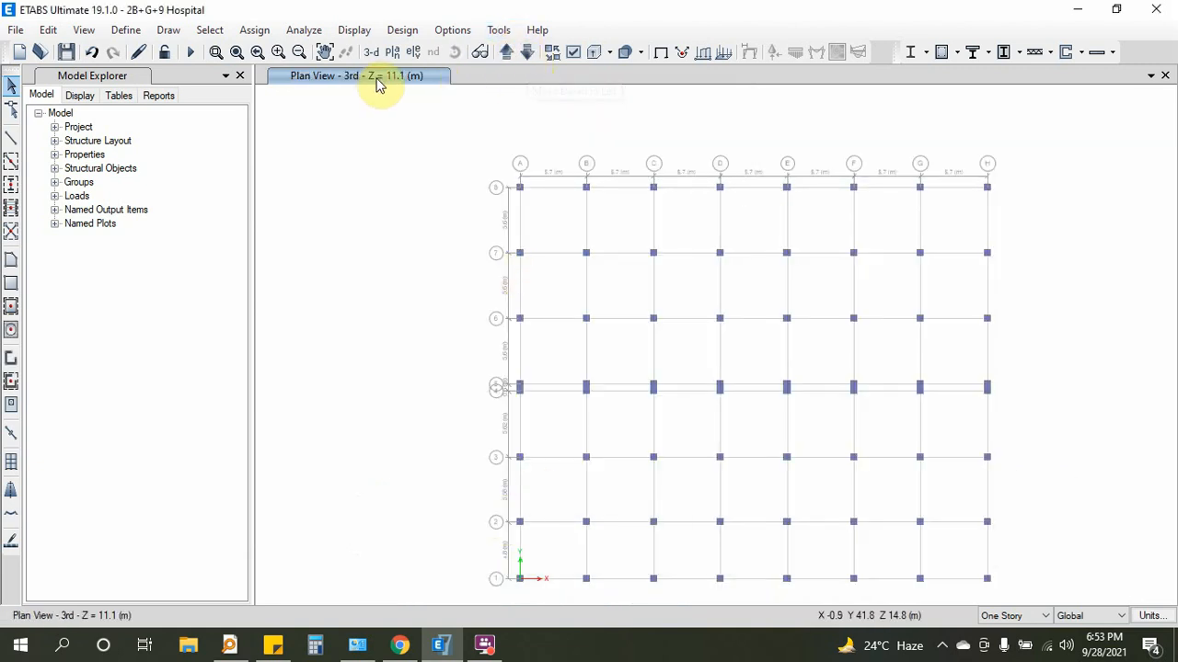
{"action": "left_click", "coordinate": [525, 51]}
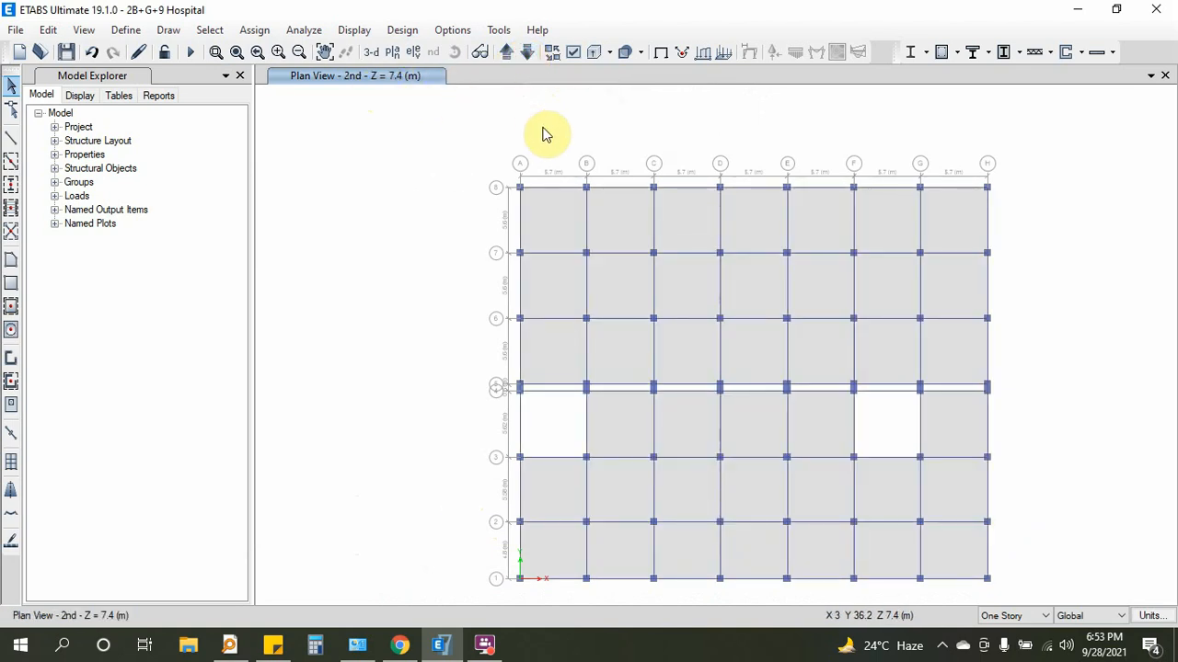
Step: Go up through the story plans to the 6th, then return to the 3rd story's plan view
{"action": "left_click", "coordinate": [505, 53]}
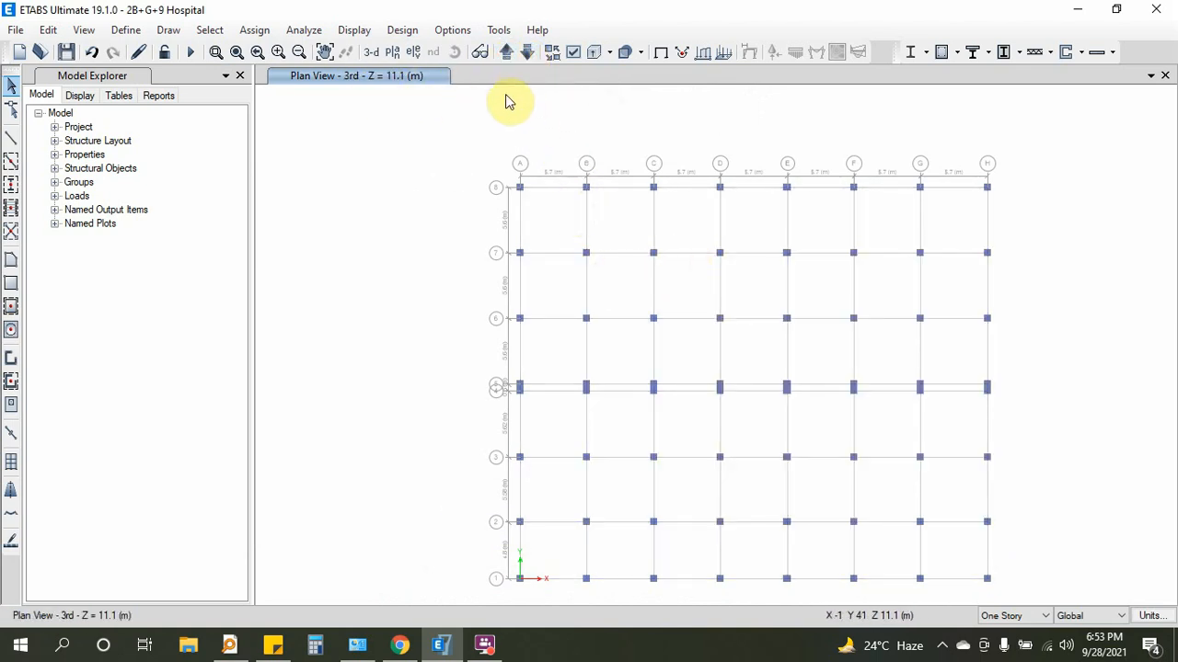
{"action": "left_click", "coordinate": [505, 52]}
{"action": "left_click", "coordinate": [505, 52]}
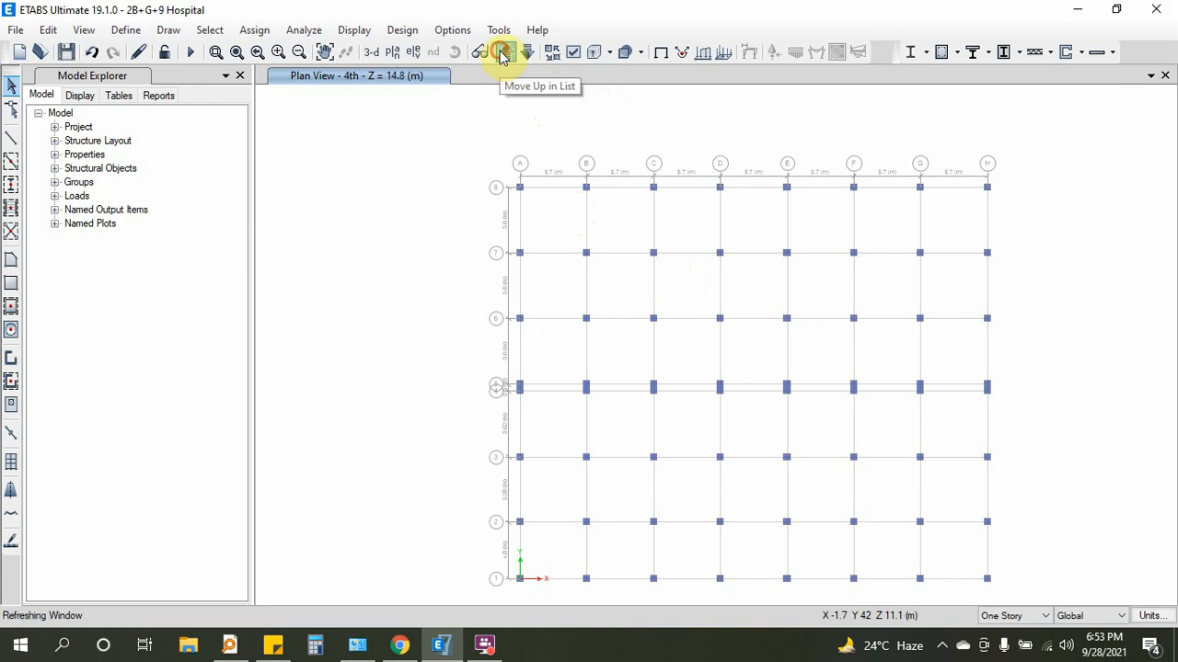
{"action": "left_click", "coordinate": [505, 53]}
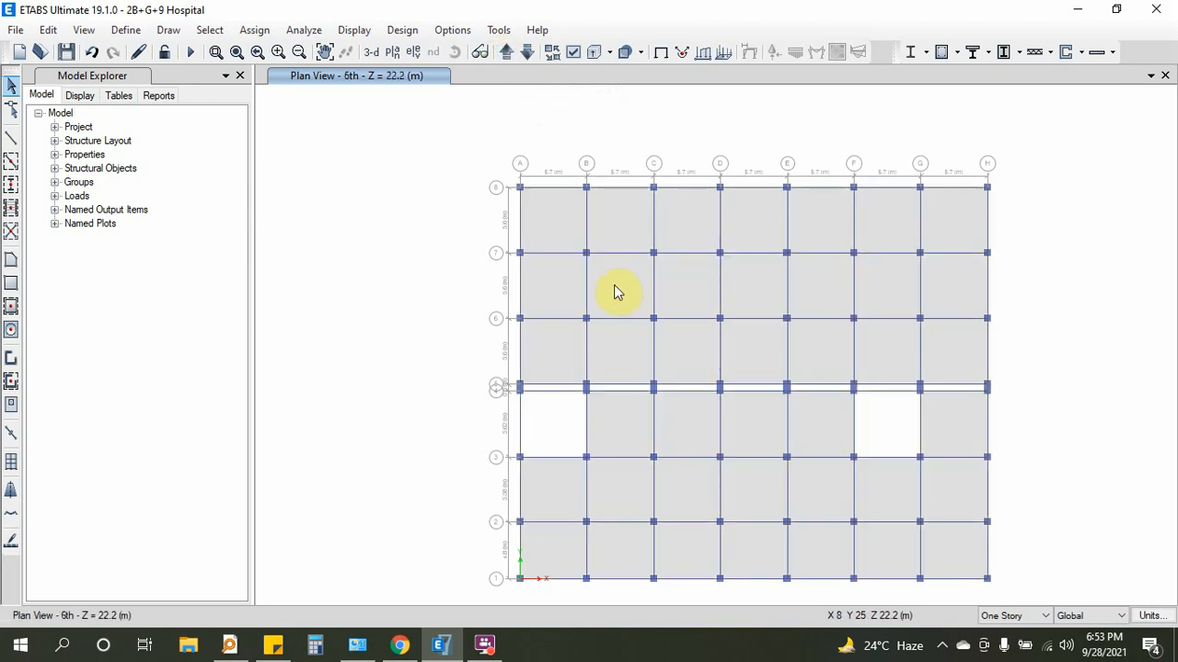
{"action": "left_click", "coordinate": [527, 53]}
{"action": "left_click", "coordinate": [527, 53]}
{"action": "left_click", "coordinate": [527, 54]}
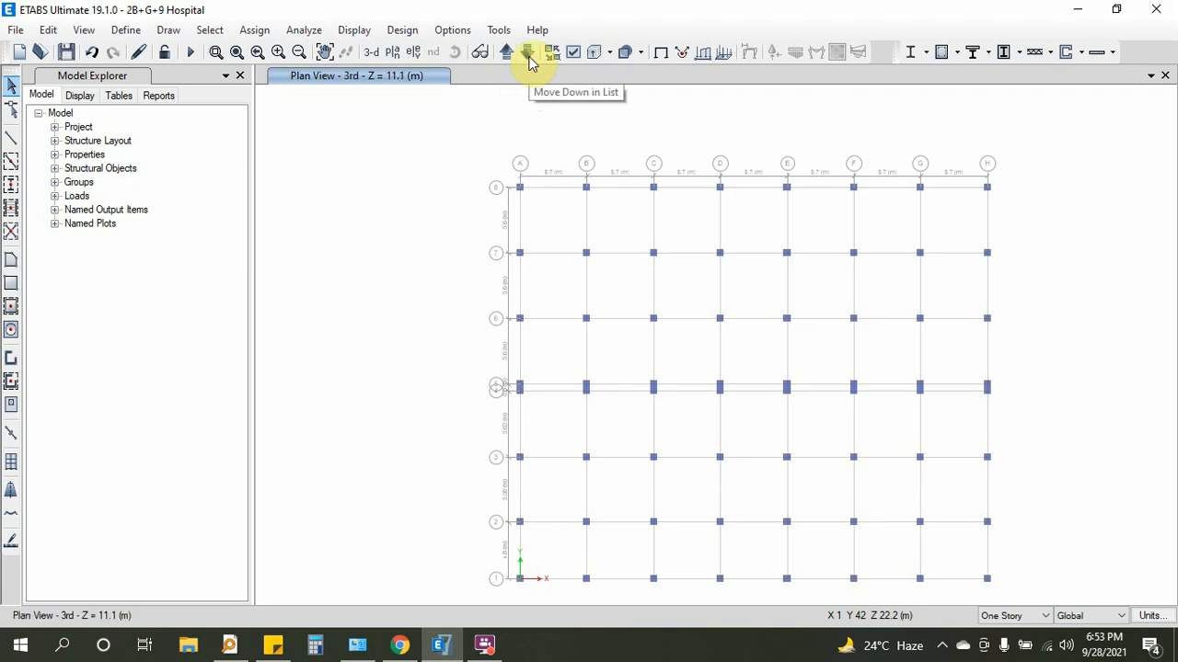
{"action": "middle_click_drag", "start_coordinate": [613, 366], "coordinate": [581, 331]}
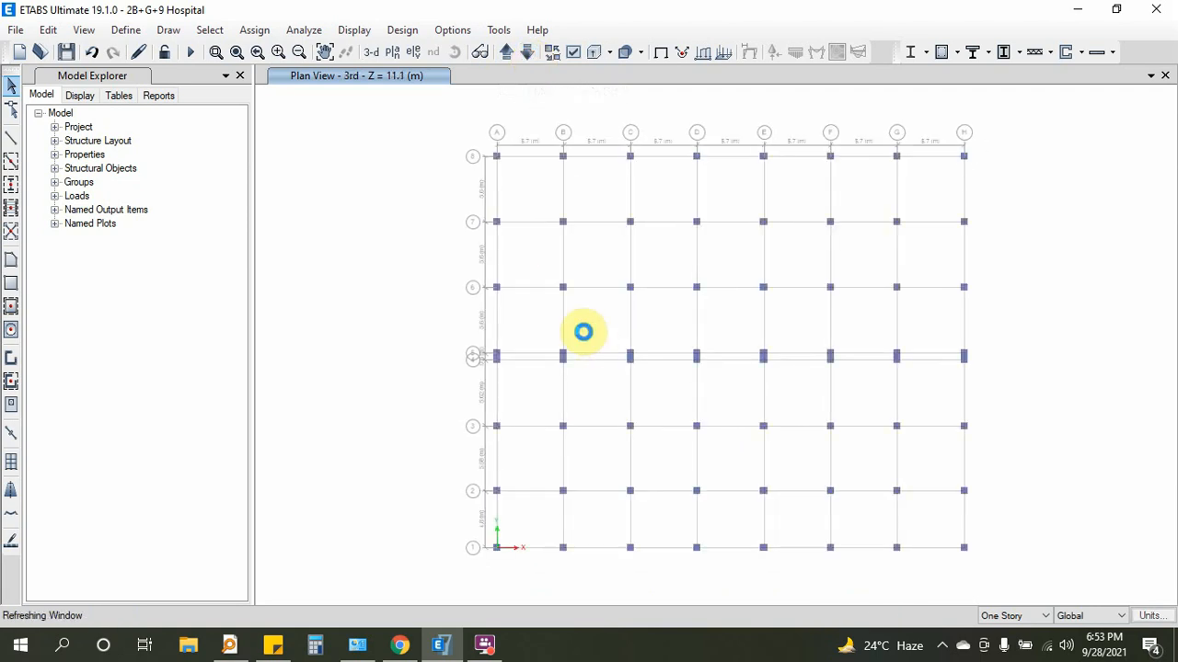
Step: Review the Master Story and Similar To assignments of all stories in the story data
{"action": "right_click", "coordinate": [365, 183]}
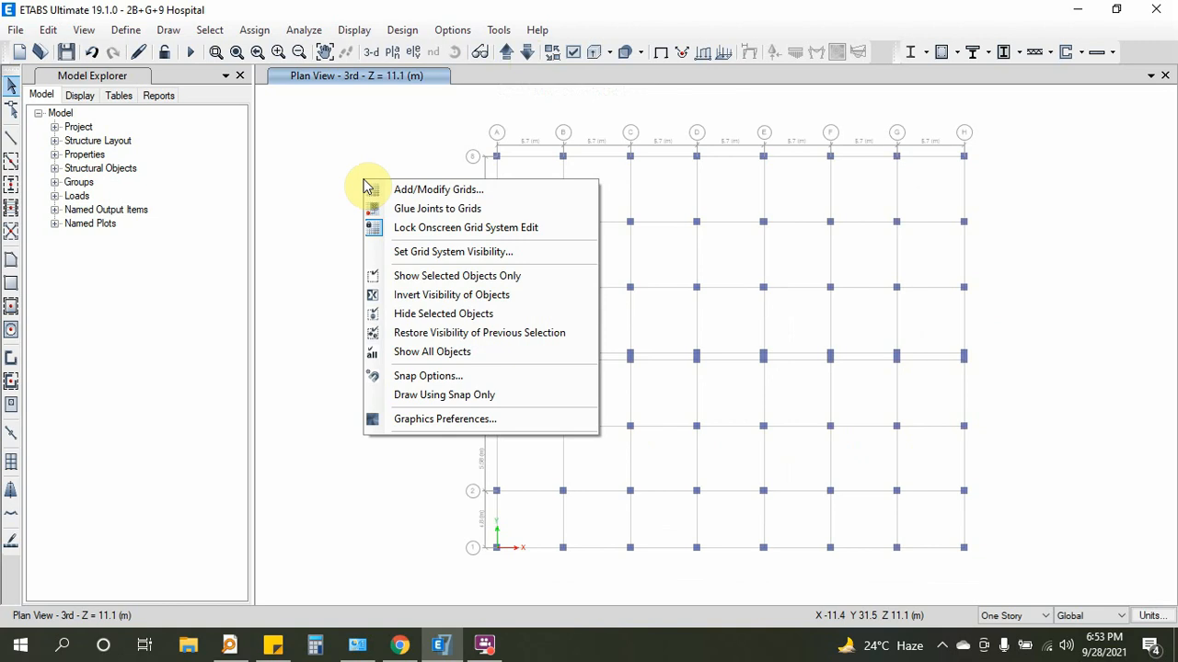
{"action": "left_click", "coordinate": [426, 193]}
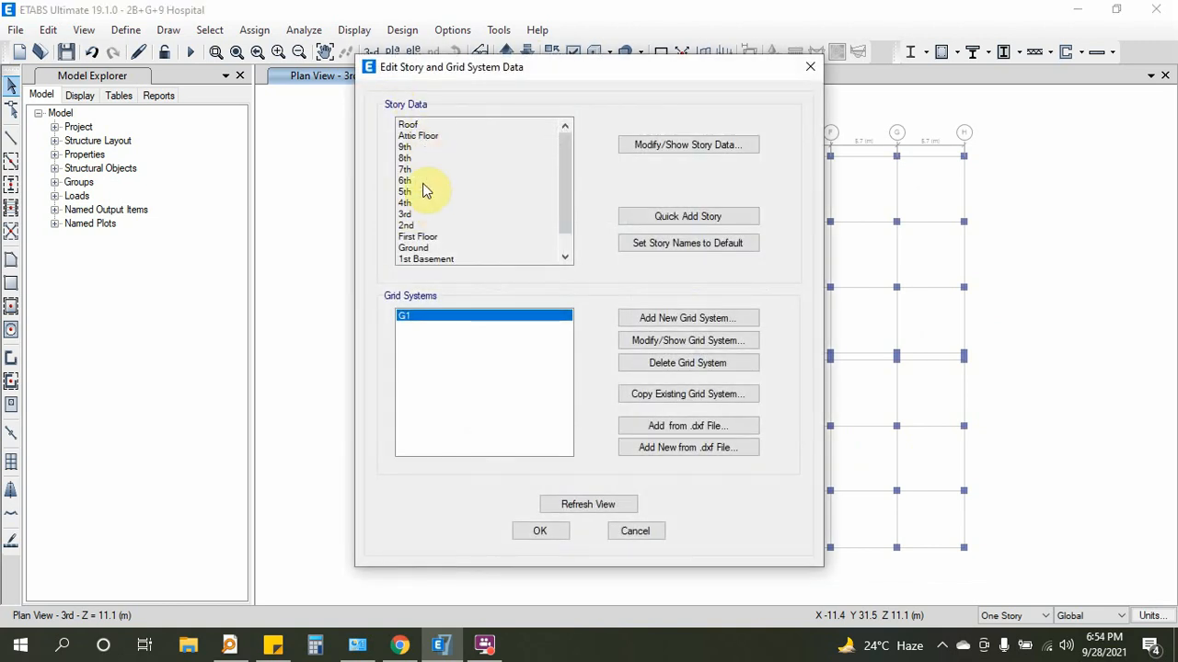
{"action": "left_click", "coordinate": [646, 147]}
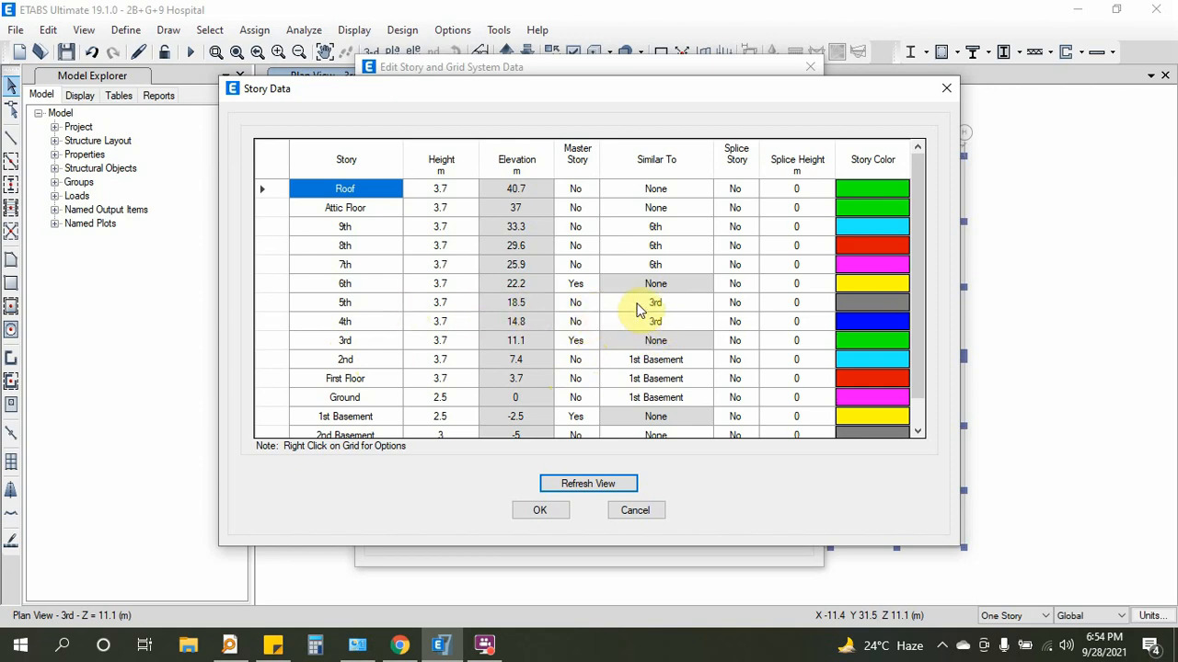
{"action": "left_click", "coordinate": [539, 511]}
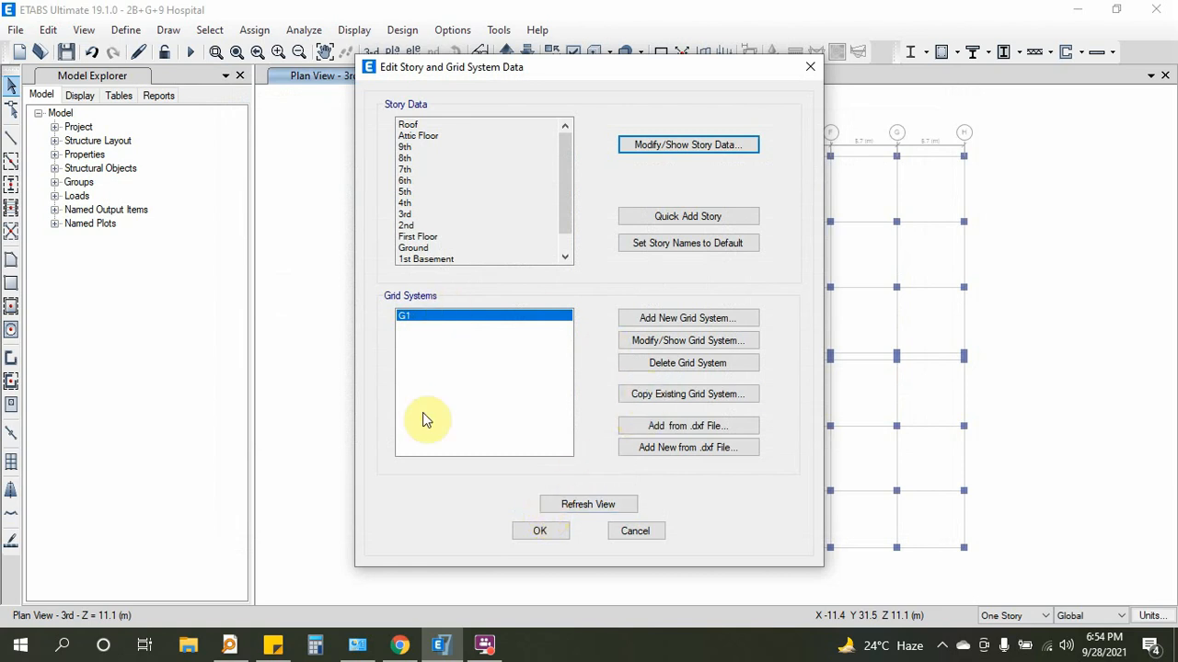
{"action": "left_click", "coordinate": [532, 533]}
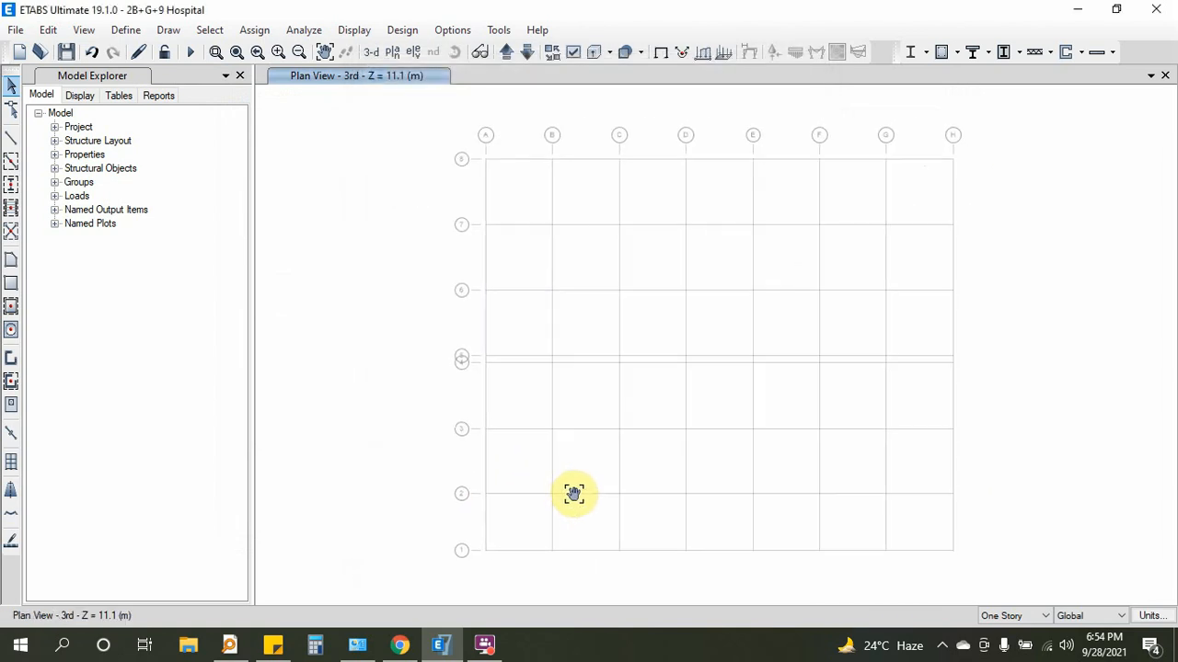
Step: Apply drawing operations to Similar Stories and bring the whole 3rd story column grid into view
{"action": "left_click", "coordinate": [1006, 617]}
{"action": "left_click", "coordinate": [1007, 653]}
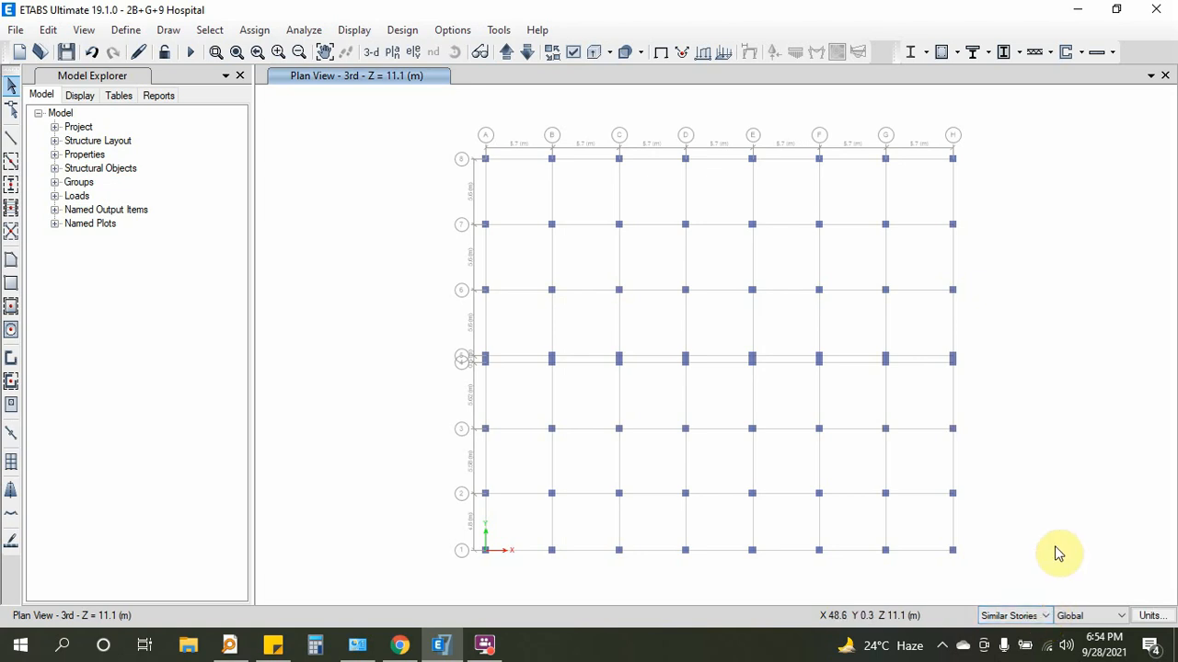
{"action": "middle_click_drag", "start_coordinate": [573, 381], "coordinate": [571, 377]}
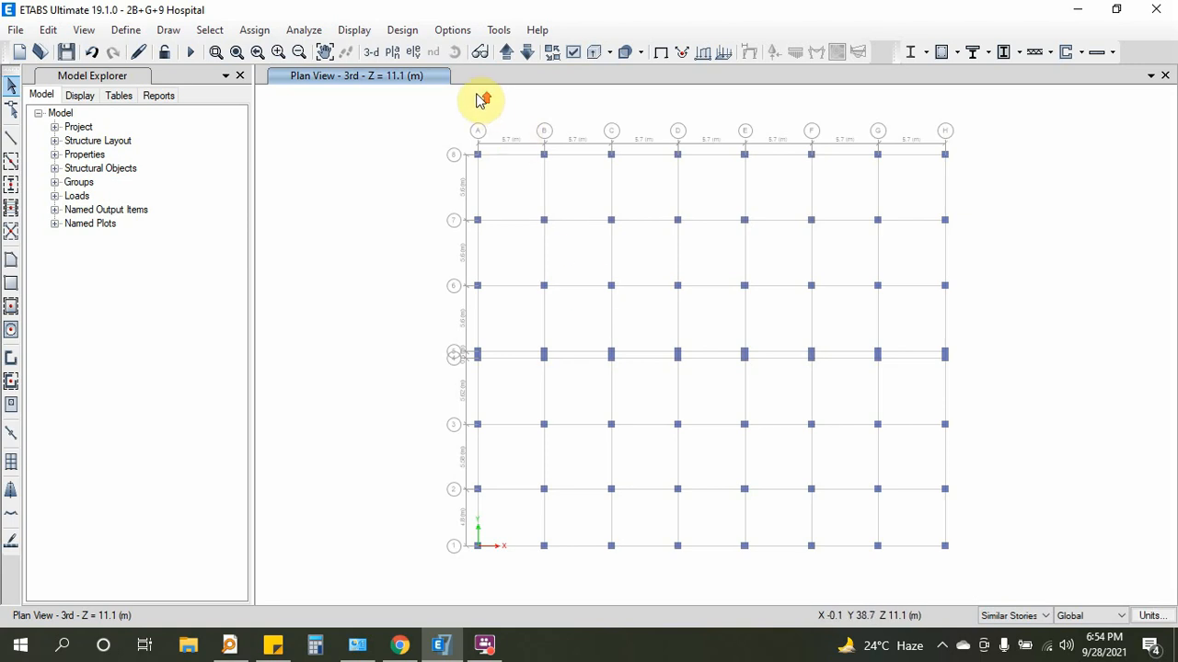
{"action": "scroll", "coordinate": [481, 99], "scroll_direction": "up", "scroll_amount": 3}
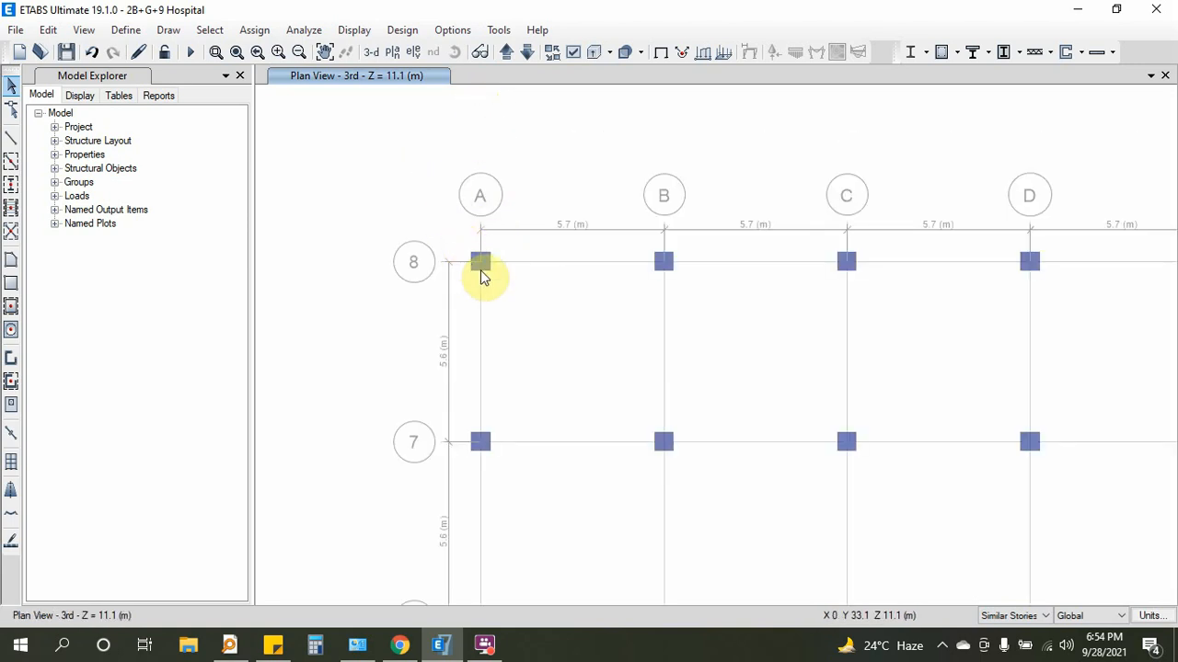
{"action": "scroll", "coordinate": [483, 276], "scroll_direction": "down", "scroll_amount": 3}
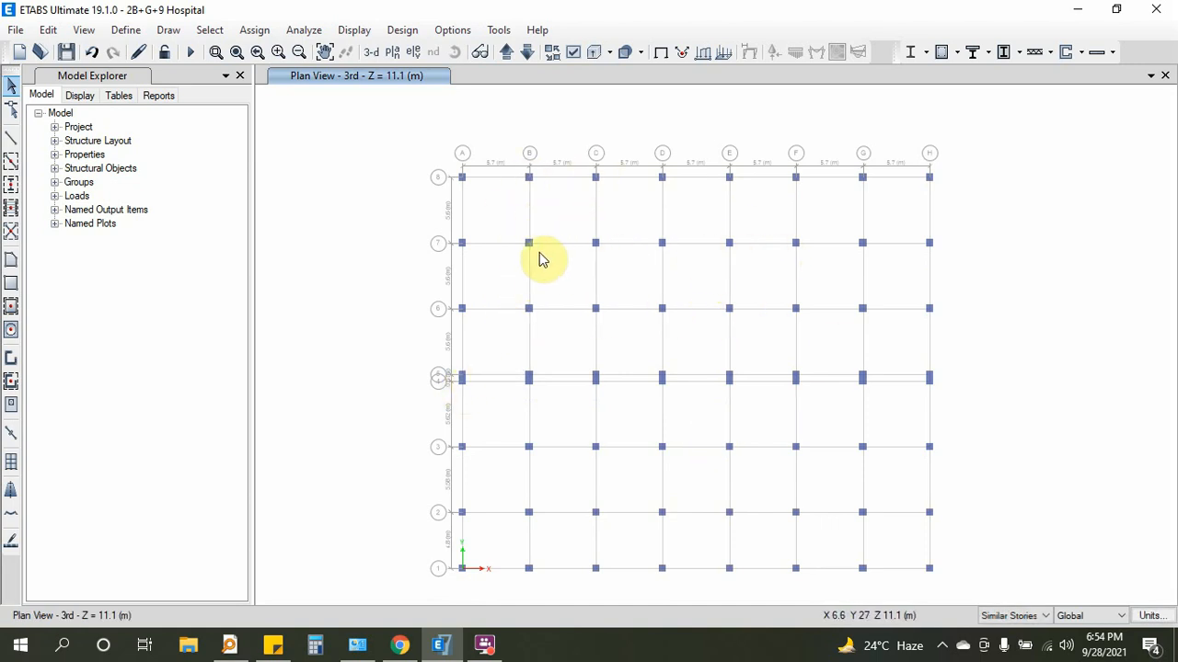
{"action": "scroll", "coordinate": [453, 168], "scroll_direction": "up", "scroll_amount": 3}
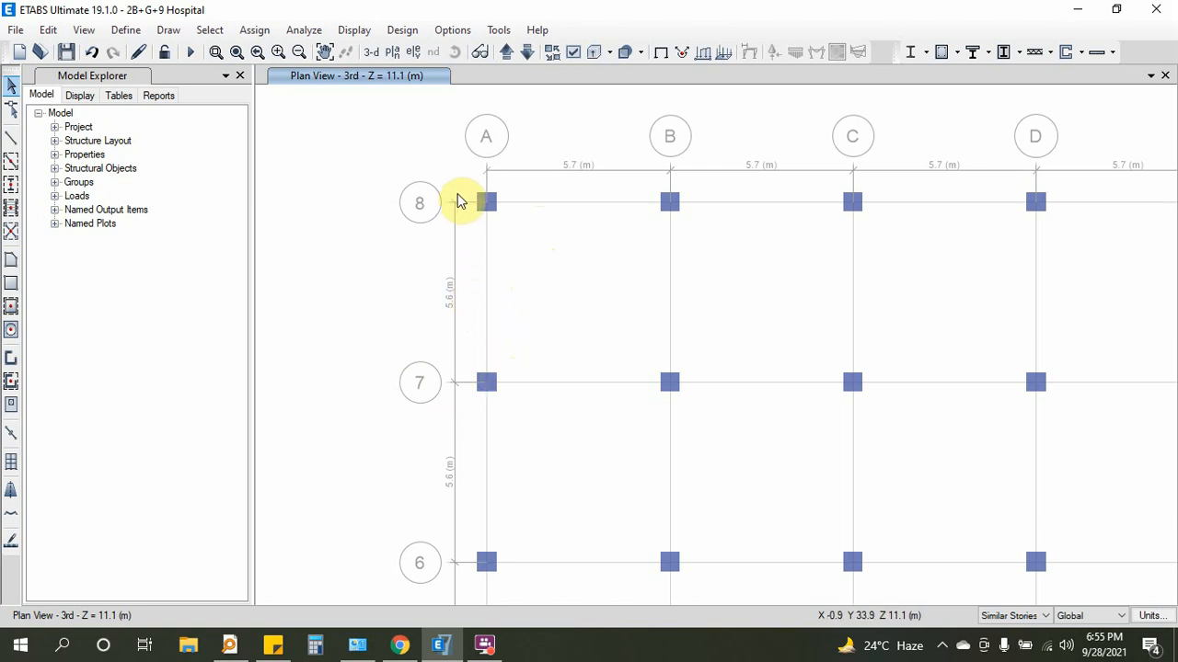
{"action": "scroll", "coordinate": [441, 123], "scroll_direction": "down", "scroll_amount": 5}
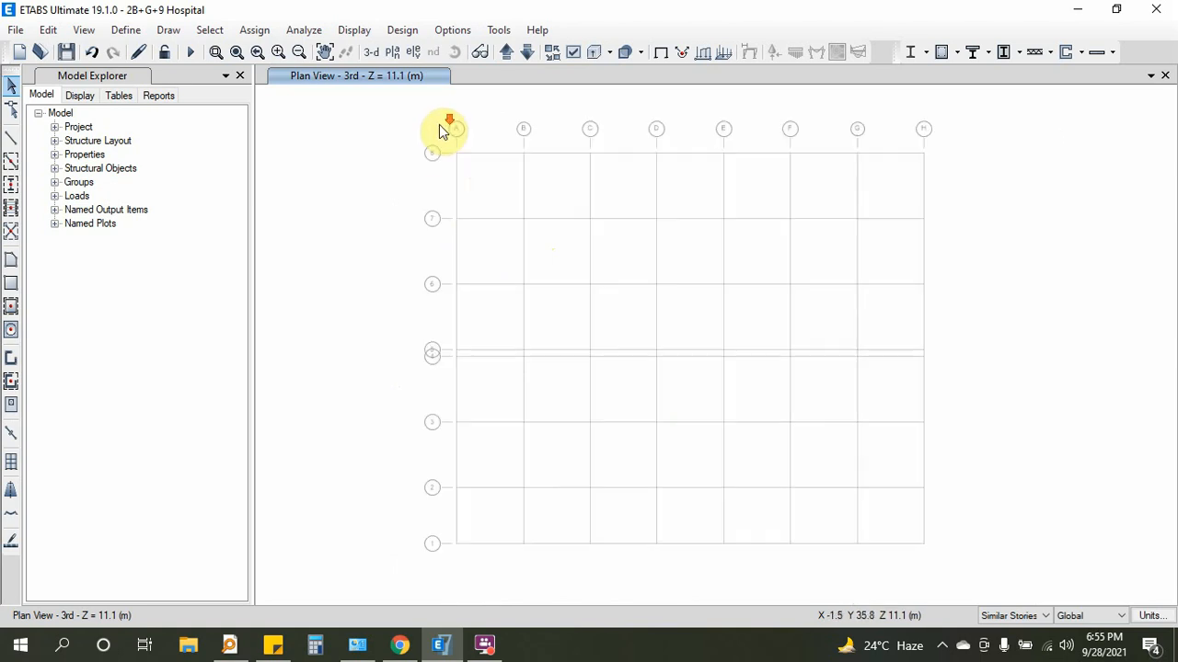
{"action": "middle_click_drag", "start_coordinate": [460, 215], "coordinate": [492, 235]}
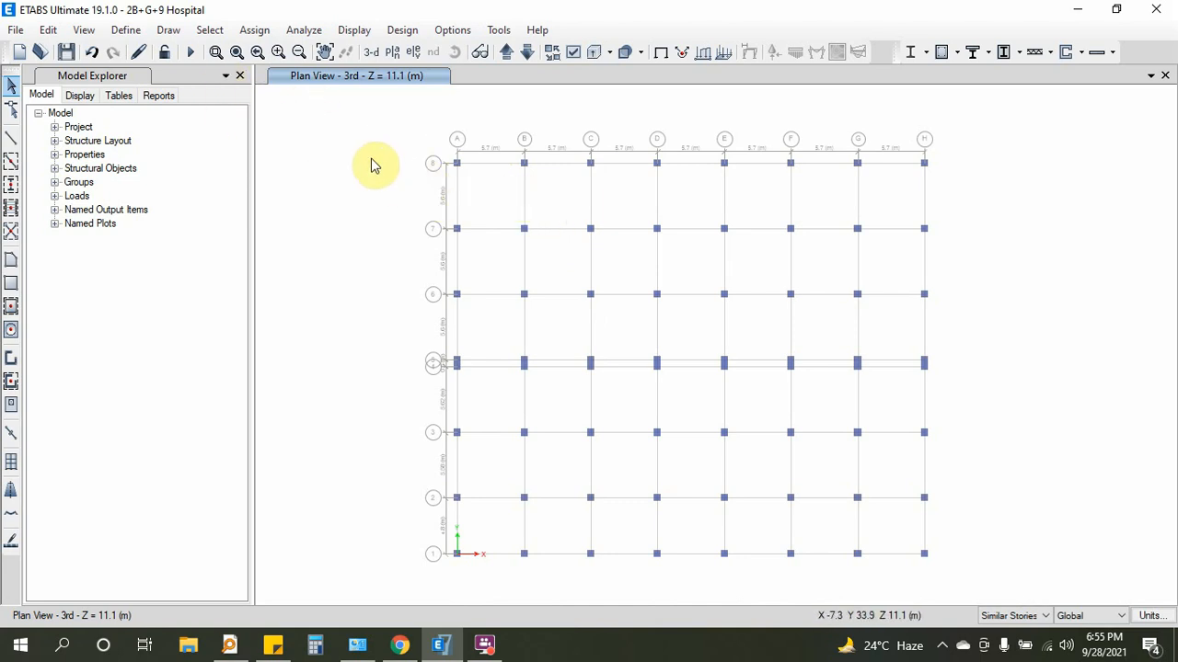
Step: Start the quick frame line drawing tool and set its section property to Girder Beam 500*300
{"action": "left_click", "coordinate": [11, 161]}
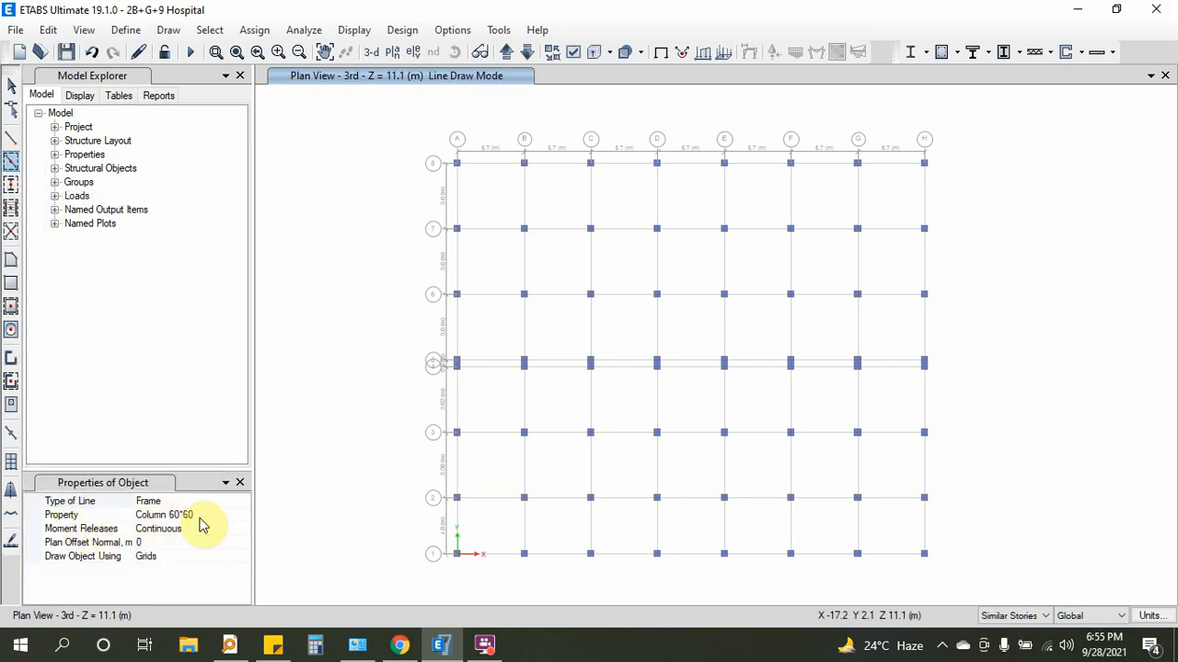
{"action": "left_click", "coordinate": [203, 517]}
{"action": "left_click", "coordinate": [241, 515]}
{"action": "scroll", "coordinate": [207, 571], "scroll_direction": "down", "scroll_amount": 1}
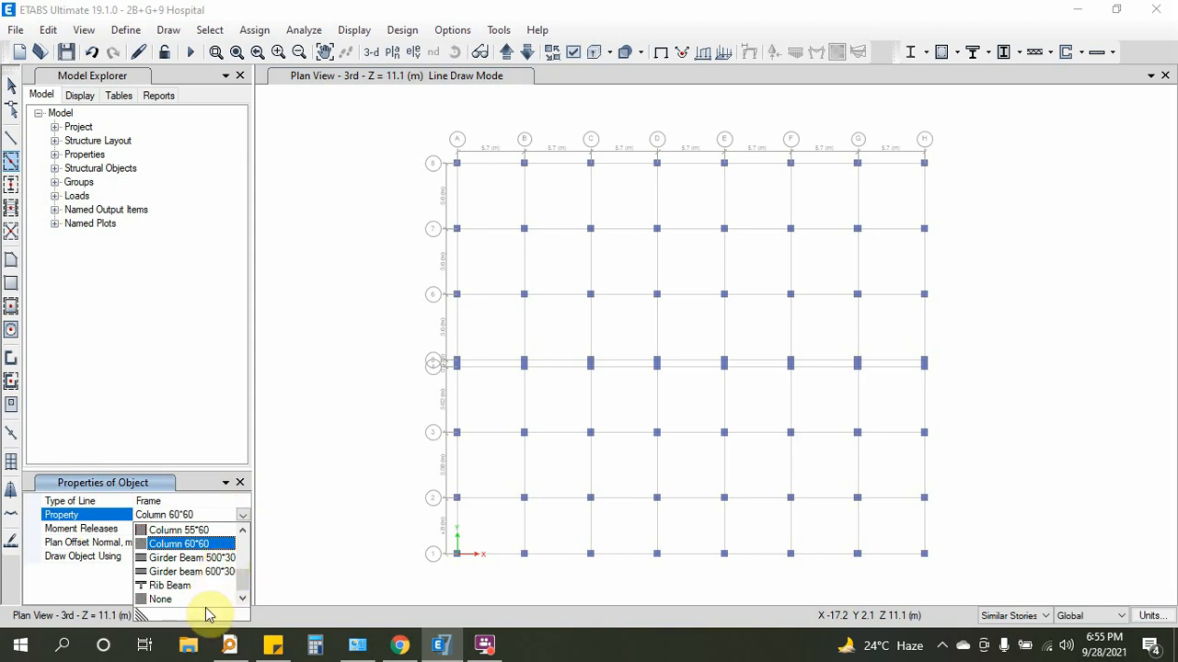
{"action": "left_click", "coordinate": [180, 558]}
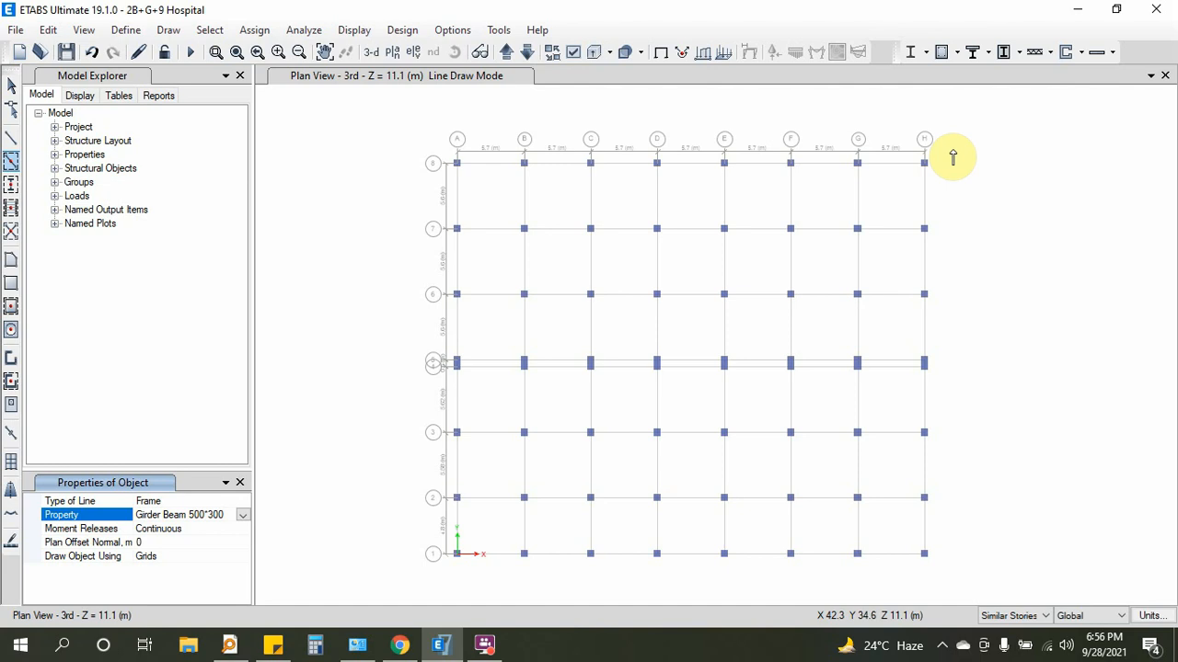
Step: Draw girder beams along all horizontal grid lines 8 to 1, between grids A and H, on the 3rd story plan
{"action": "left_click_drag", "start_coordinate": [953, 146], "coordinate": [429, 184]}
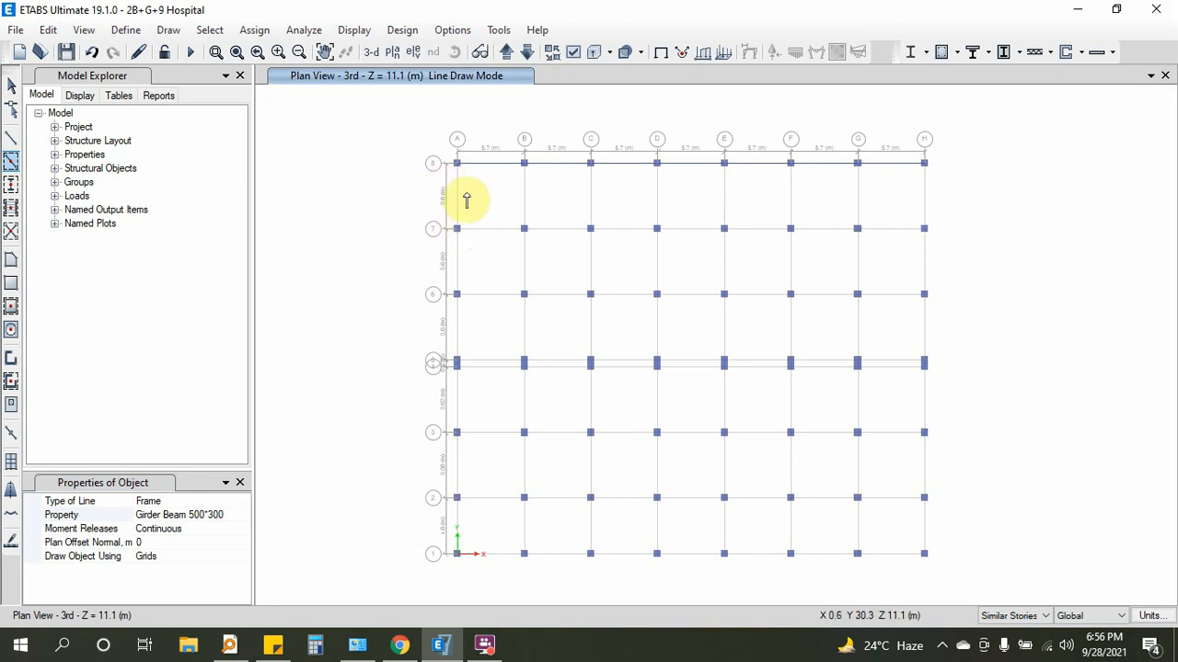
{"action": "mouse_move", "coordinate": [472, 156]}
{"action": "left_mouse_down"}
{"action": "mouse_move", "coordinate": [460, 463]}
{"action": "mouse_move", "coordinate": [437, 563]}
{"action": "left_mouse_up"}
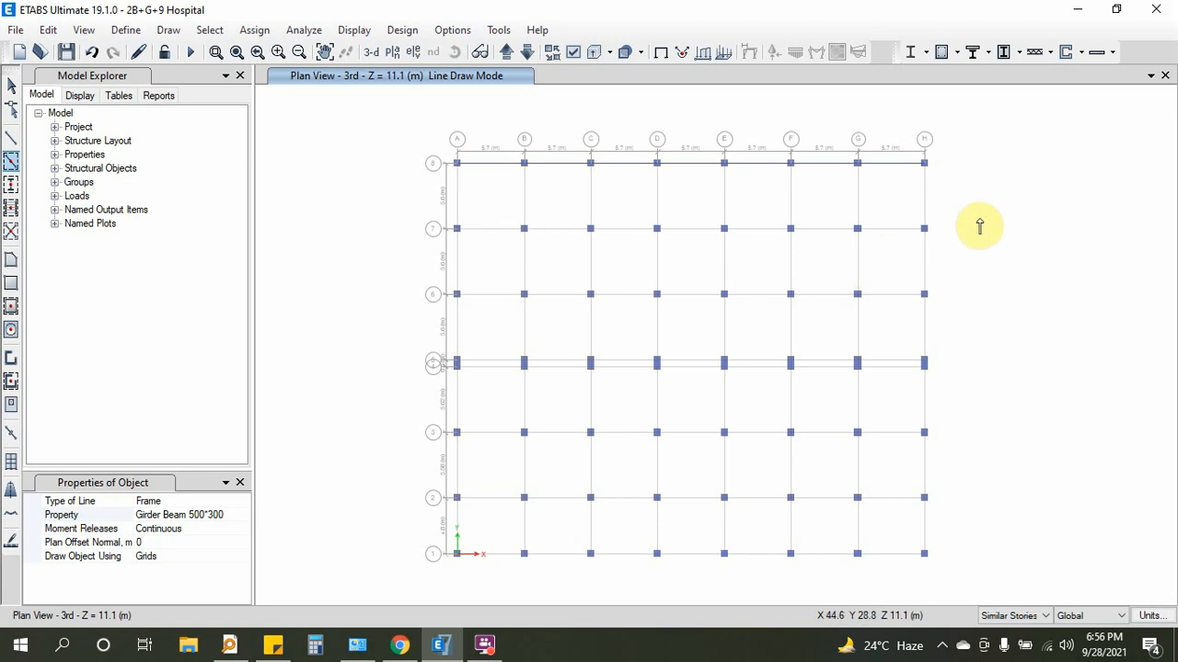
{"action": "mouse_move", "coordinate": [968, 219]}
{"action": "left_mouse_down"}
{"action": "mouse_move", "coordinate": [857, 237]}
{"action": "mouse_move", "coordinate": [415, 235]}
{"action": "left_mouse_up"}
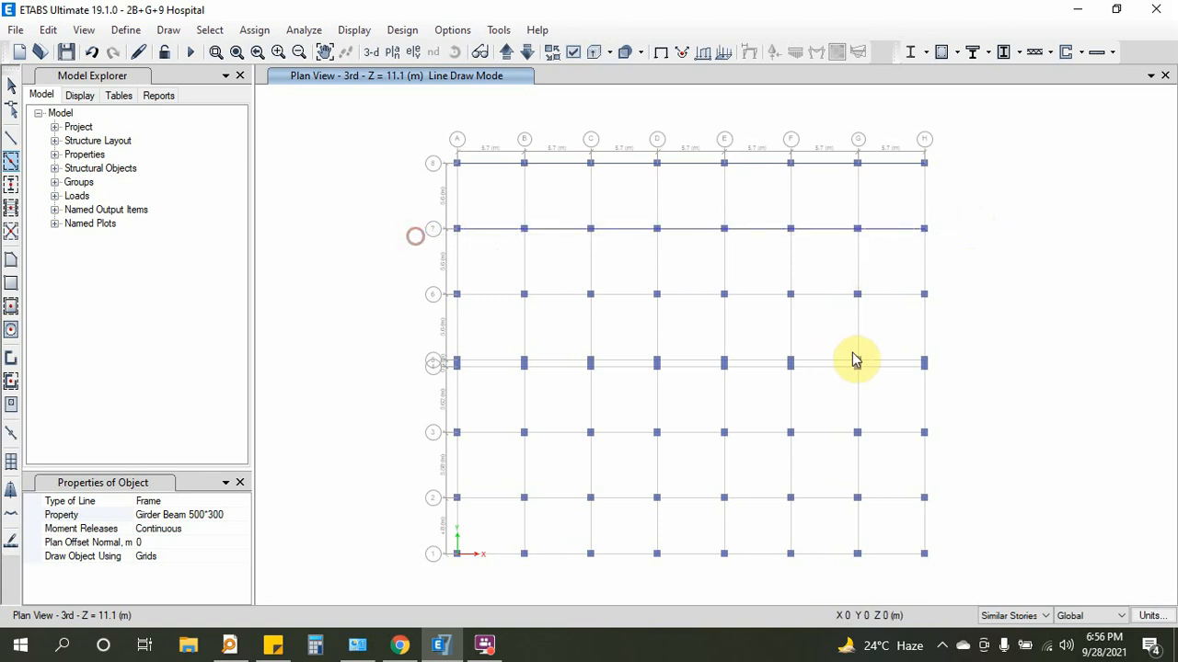
{"action": "mouse_move", "coordinate": [956, 270]}
{"action": "left_mouse_down"}
{"action": "mouse_move", "coordinate": [608, 293]}
{"action": "mouse_move", "coordinate": [425, 324]}
{"action": "left_mouse_up"}
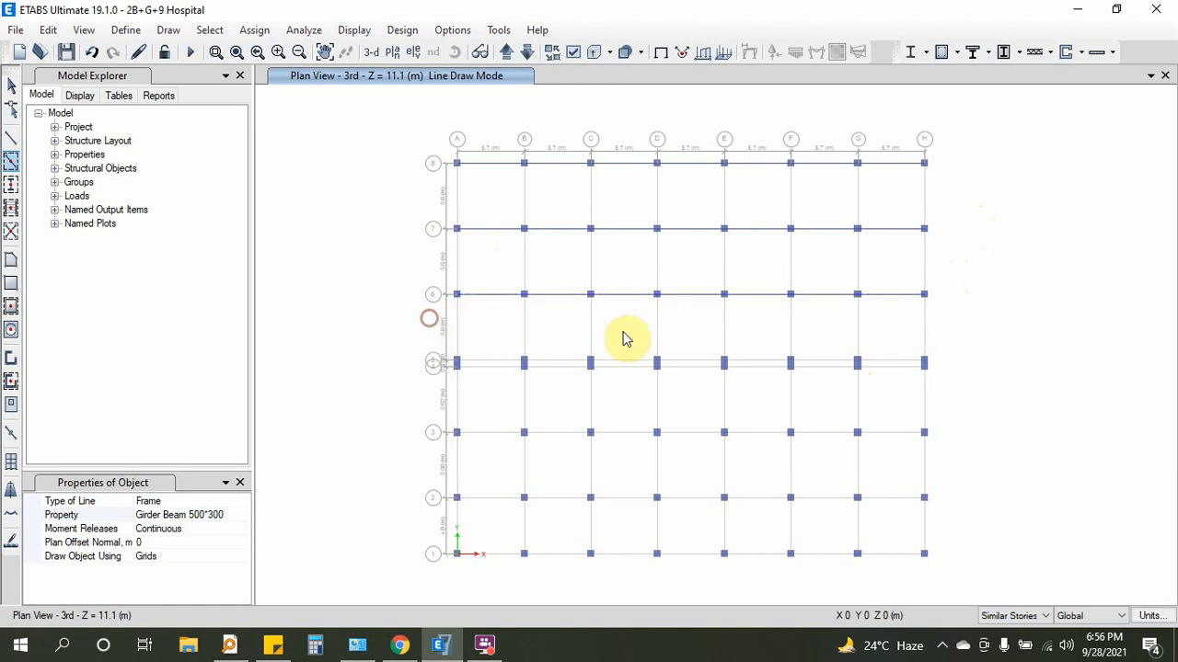
{"action": "mouse_move", "coordinate": [966, 343]}
{"action": "left_mouse_down"}
{"action": "mouse_move", "coordinate": [407, 413]}
{"action": "mouse_move", "coordinate": [383, 404]}
{"action": "left_mouse_up"}
{"action": "left_click_drag", "start_coordinate": [954, 419], "coordinate": [423, 460]}
{"action": "mouse_move", "coordinate": [984, 483]}
{"action": "left_mouse_down"}
{"action": "mouse_move", "coordinate": [395, 500]}
{"action": "mouse_move", "coordinate": [396, 515]}
{"action": "left_mouse_up"}
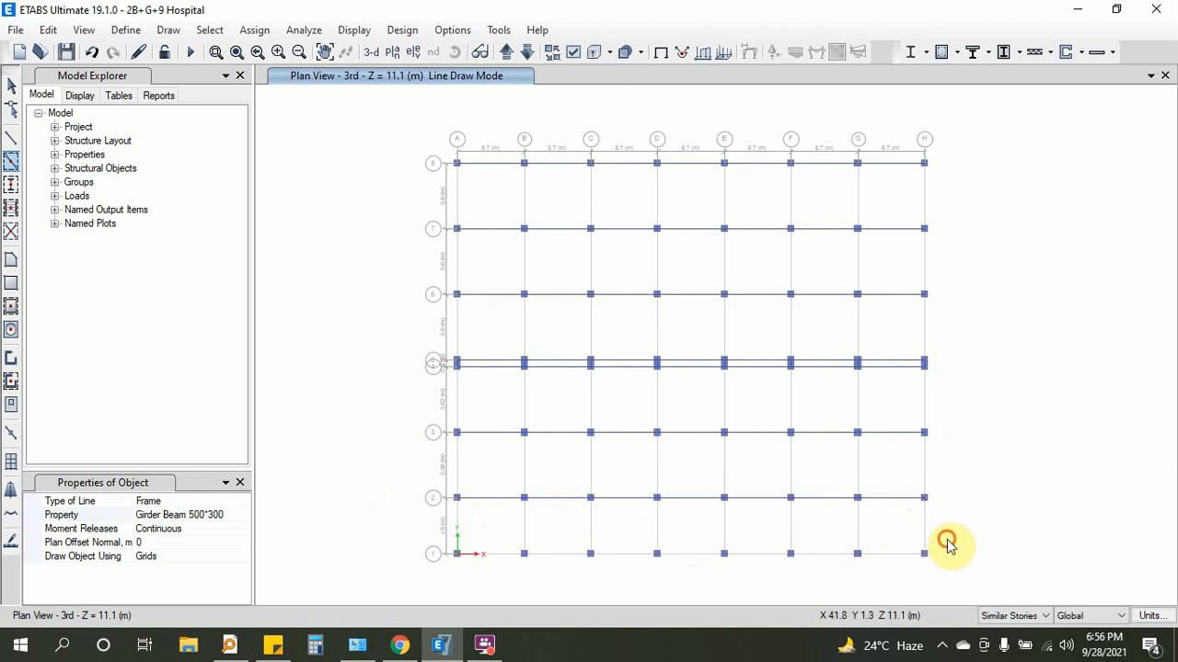
{"action": "mouse_move", "coordinate": [948, 540]}
{"action": "left_mouse_down"}
{"action": "mouse_move", "coordinate": [525, 561]}
{"action": "mouse_move", "coordinate": [413, 583]}
{"action": "left_mouse_up"}
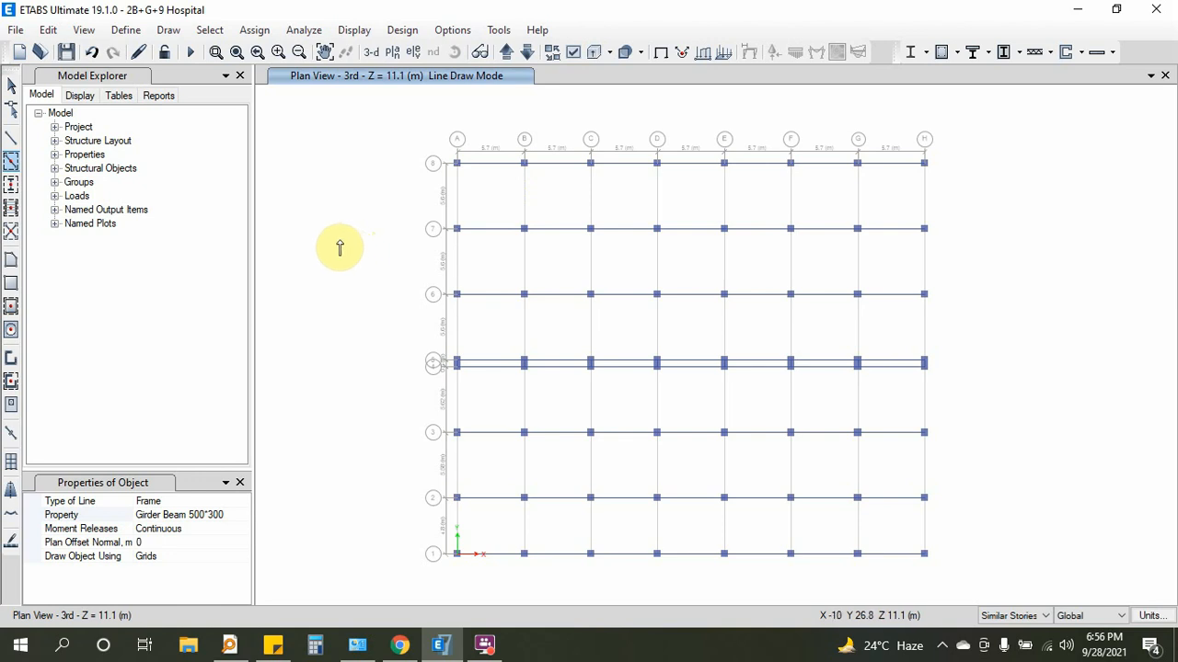
Step: Review the section definition of Beam 300*300 in the frame properties
{"action": "left_click", "coordinate": [125, 32]}
{"action": "mouse_move", "coordinate": [147, 81]}
{"action": "left_click", "coordinate": [427, 81]}
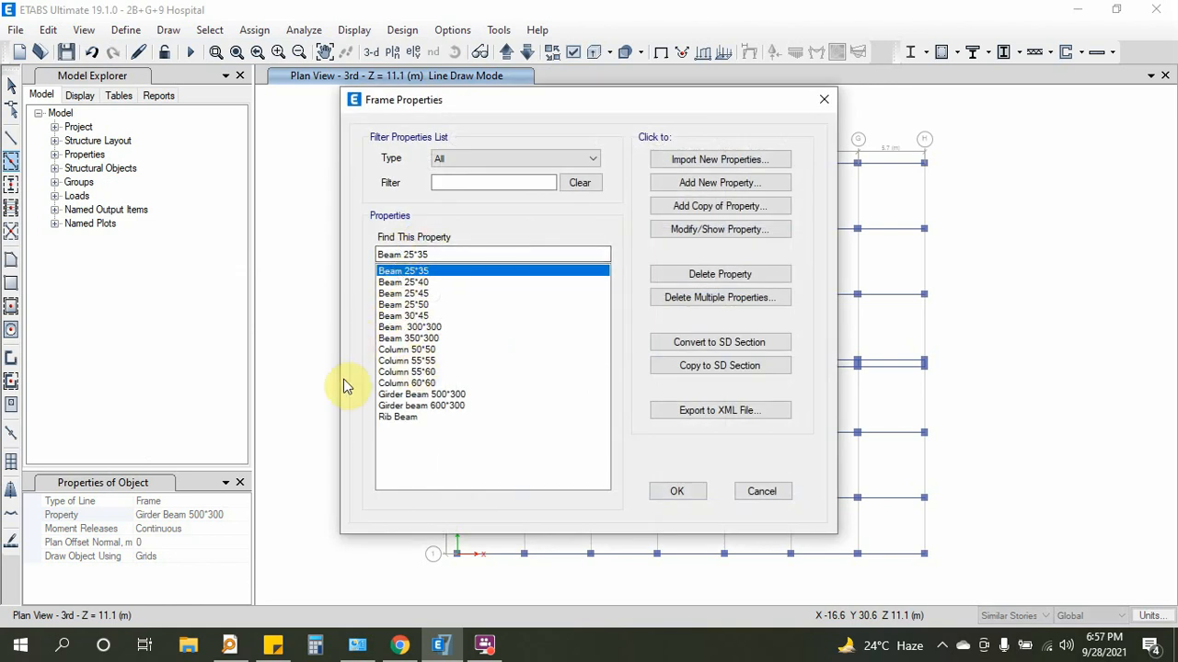
{"action": "left_click", "coordinate": [411, 326]}
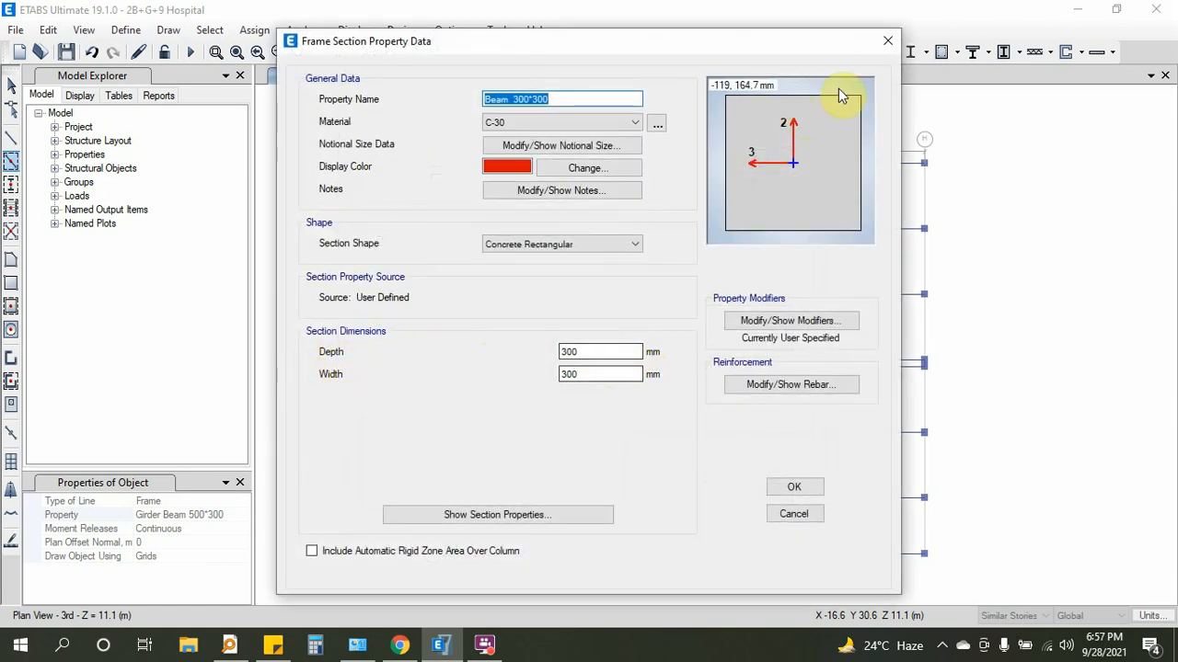
{"action": "left_click", "coordinate": [888, 41]}
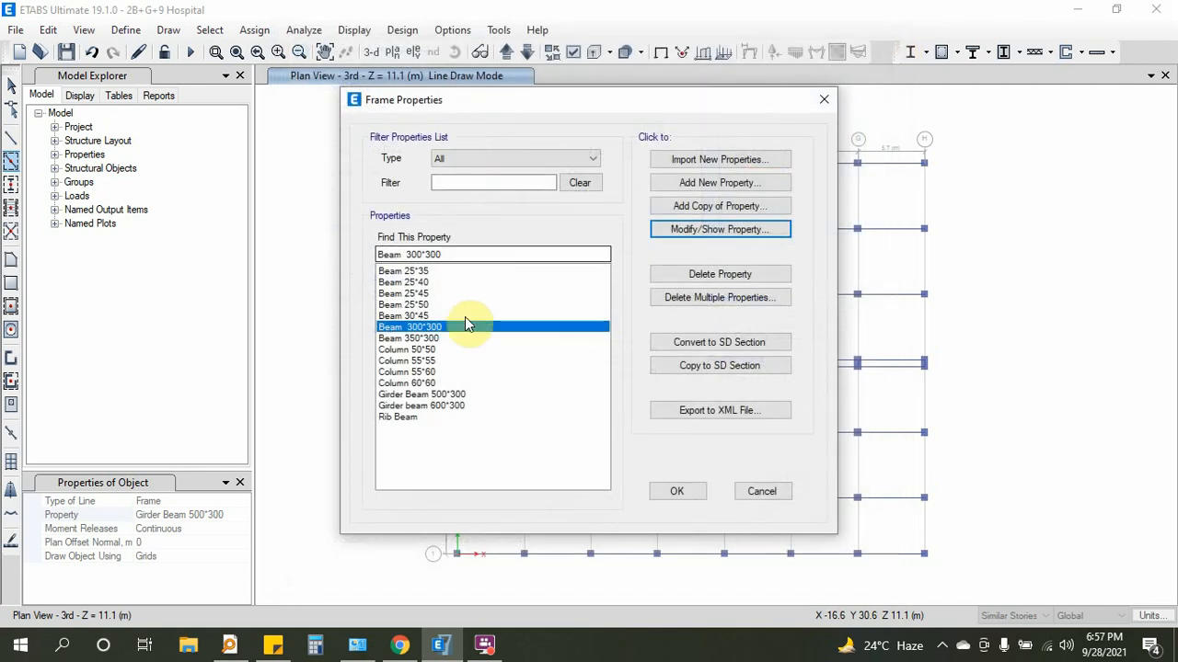
Step: Check the depth and width of the Beam 25*45 section, and close the frame properties without changes
{"action": "left_click", "coordinate": [414, 294]}
{"action": "left_click", "coordinate": [681, 230]}
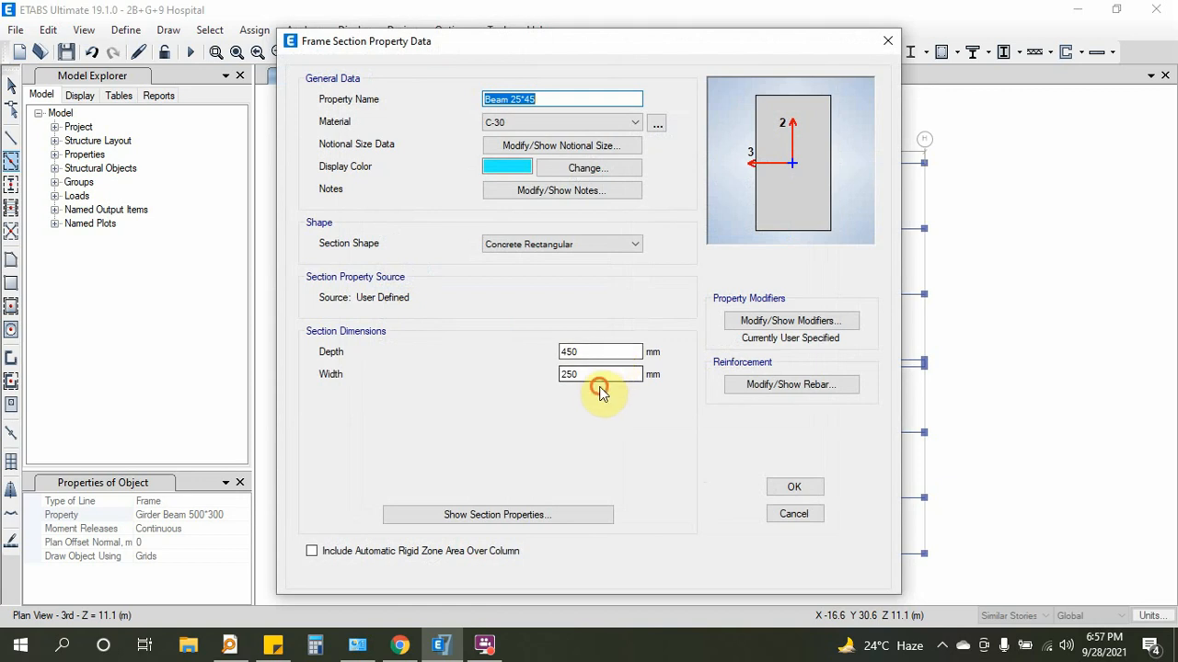
{"action": "double_click", "coordinate": [594, 374]}
{"action": "double_click", "coordinate": [598, 354]}
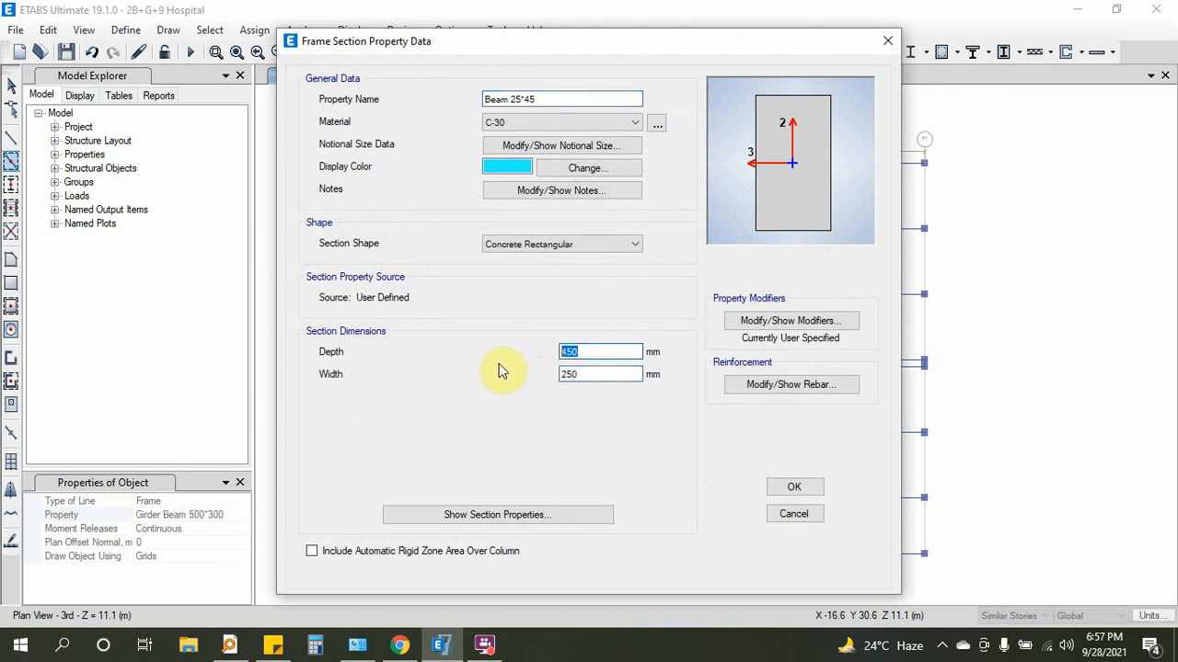
{"action": "left_click_drag", "start_coordinate": [586, 352], "coordinate": [482, 353]}
{"action": "left_click_drag", "start_coordinate": [612, 374], "coordinate": [474, 385]}
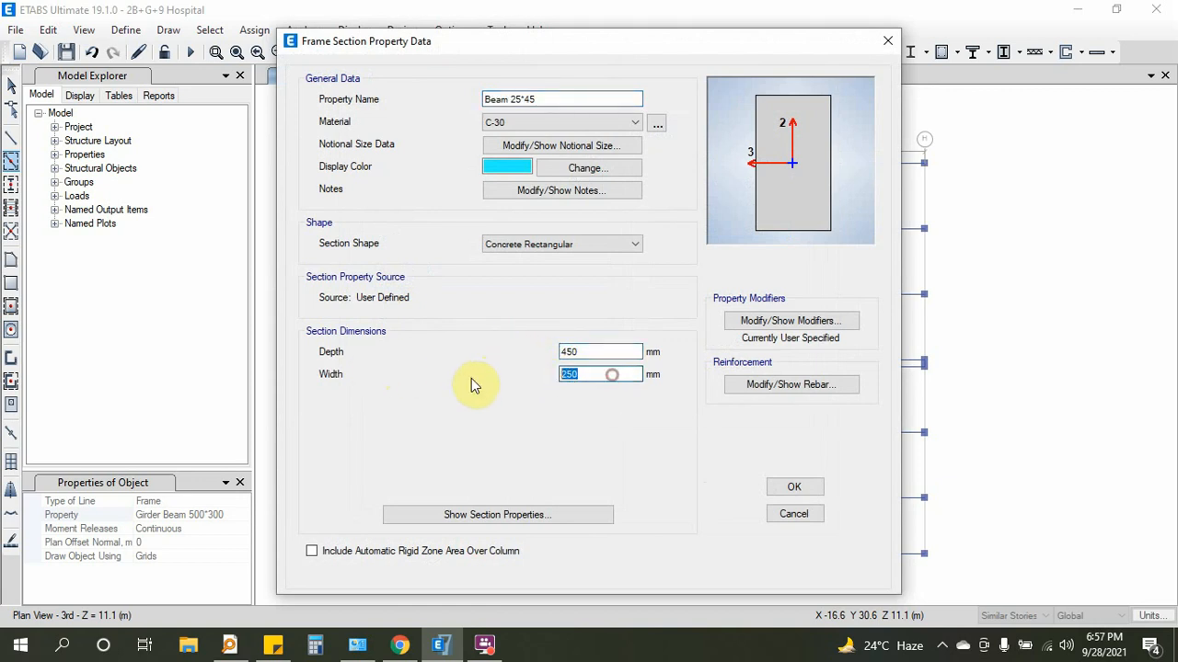
{"action": "left_click", "coordinate": [888, 41]}
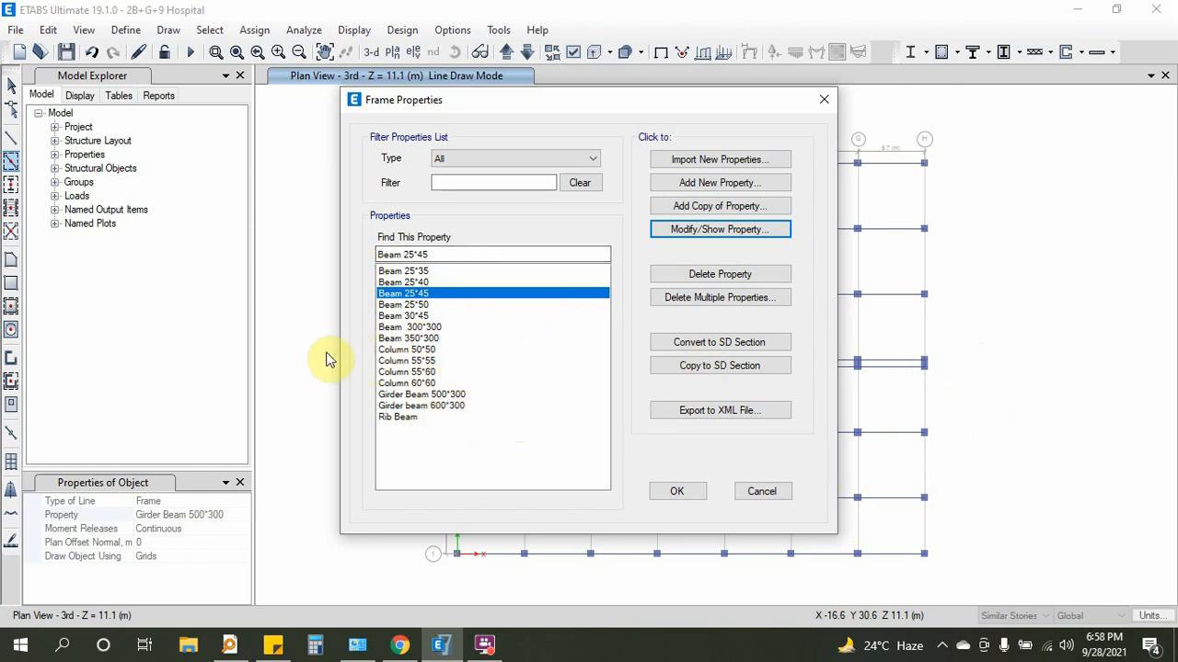
{"action": "left_click", "coordinate": [403, 327]}
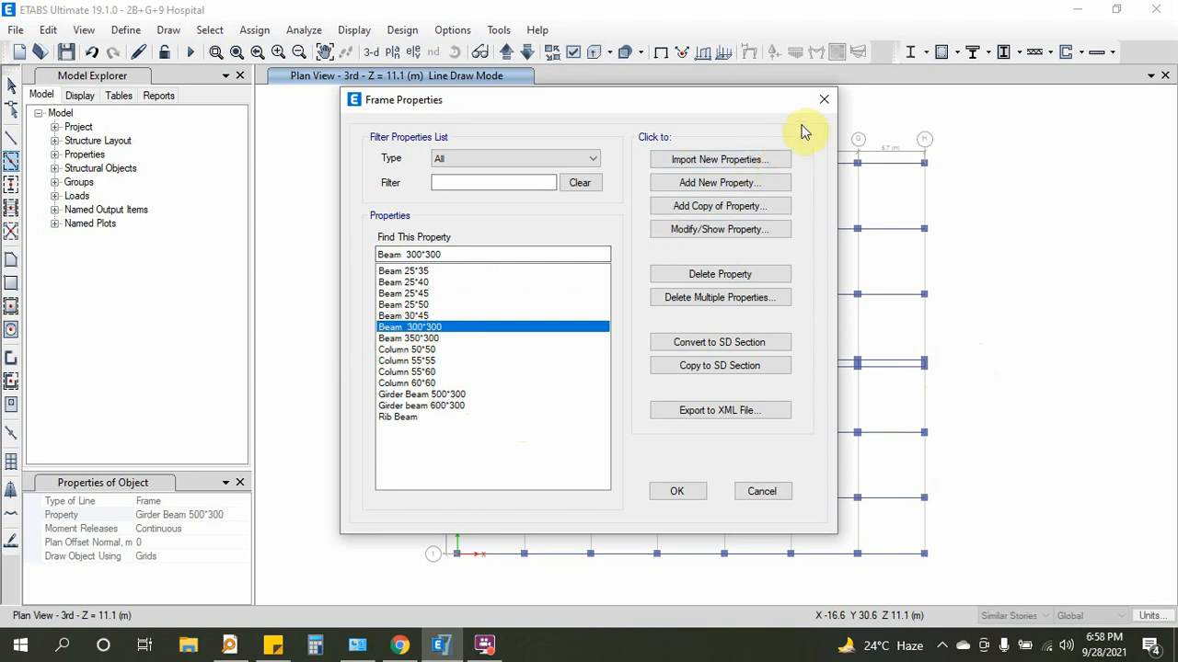
{"action": "left_click", "coordinate": [823, 100]}
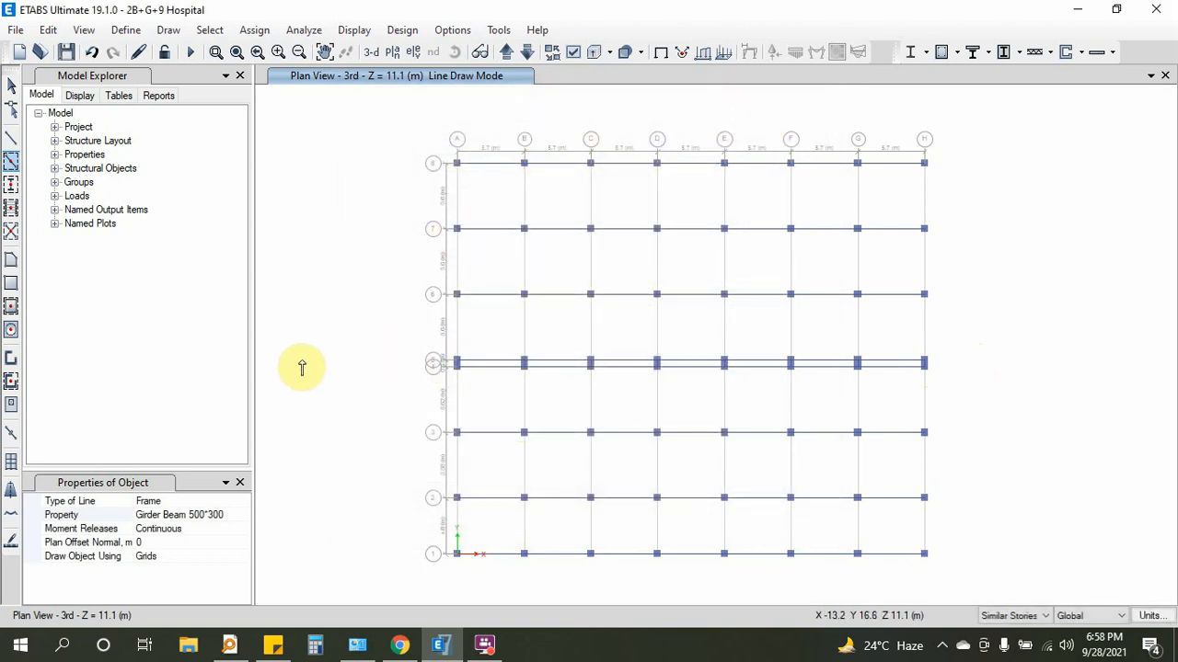
Step: Set the section property of the quick line drawing tool to Beam 300*300
{"action": "left_click", "coordinate": [230, 515]}
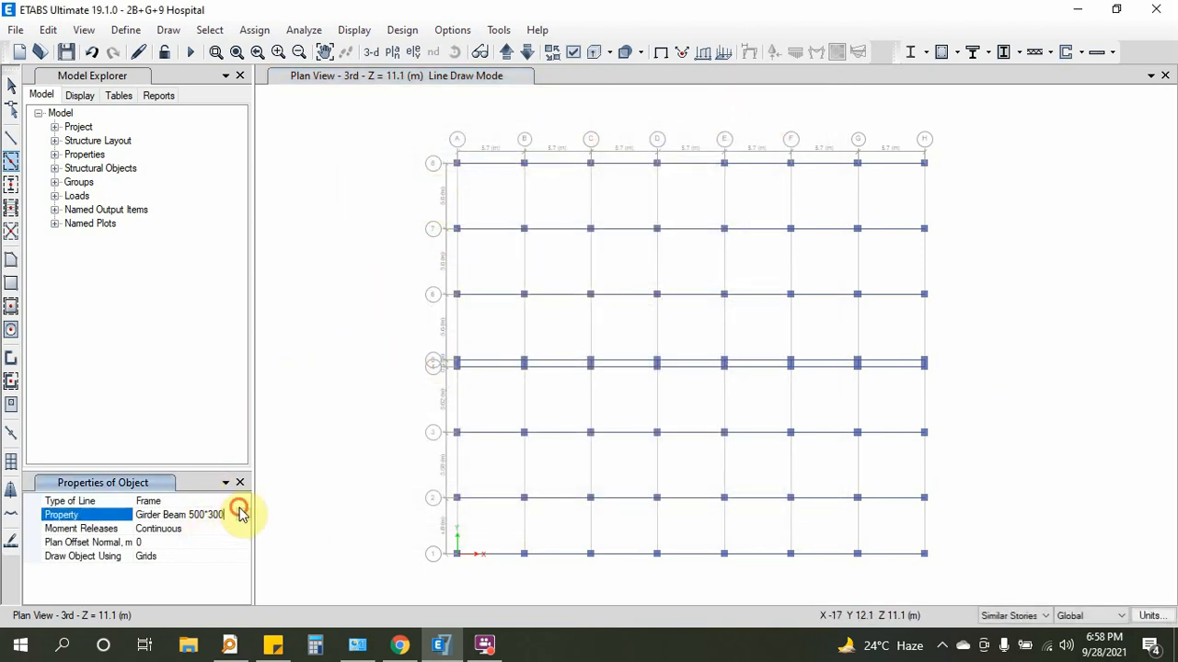
{"action": "left_click", "coordinate": [243, 518]}
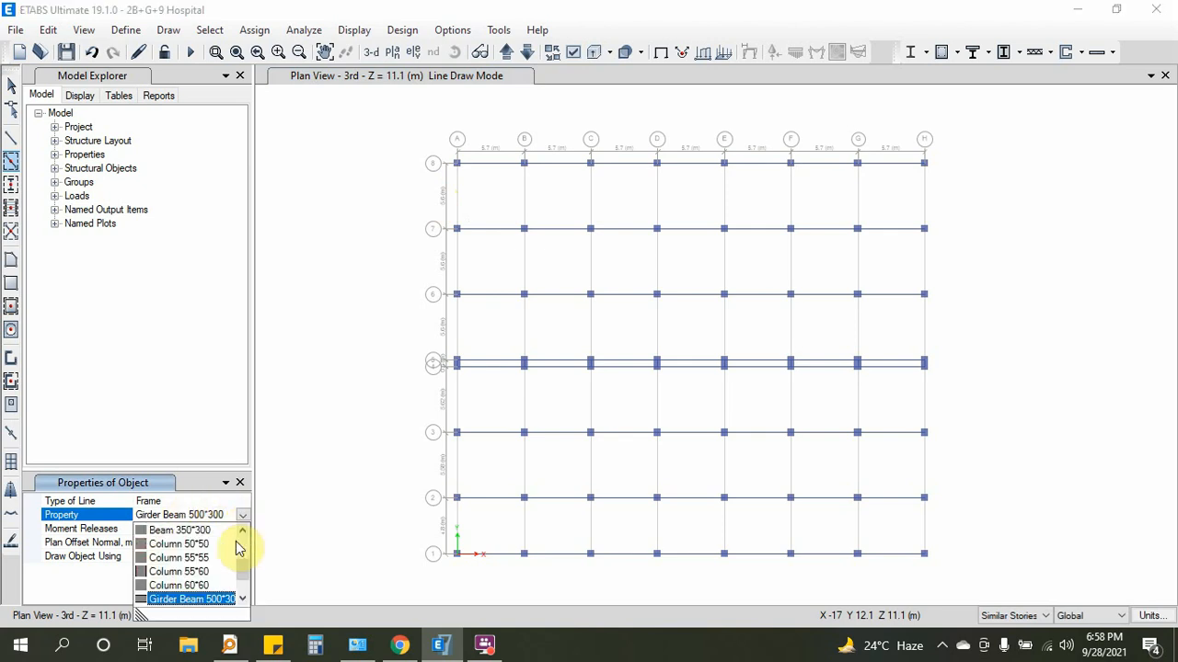
{"action": "scroll", "coordinate": [221, 587], "scroll_direction": "down", "scroll_amount": 3}
{"action": "scroll", "coordinate": [219, 589], "scroll_direction": "up", "scroll_amount": 2}
{"action": "scroll", "coordinate": [221, 589], "scroll_direction": "up", "scroll_amount": 4}
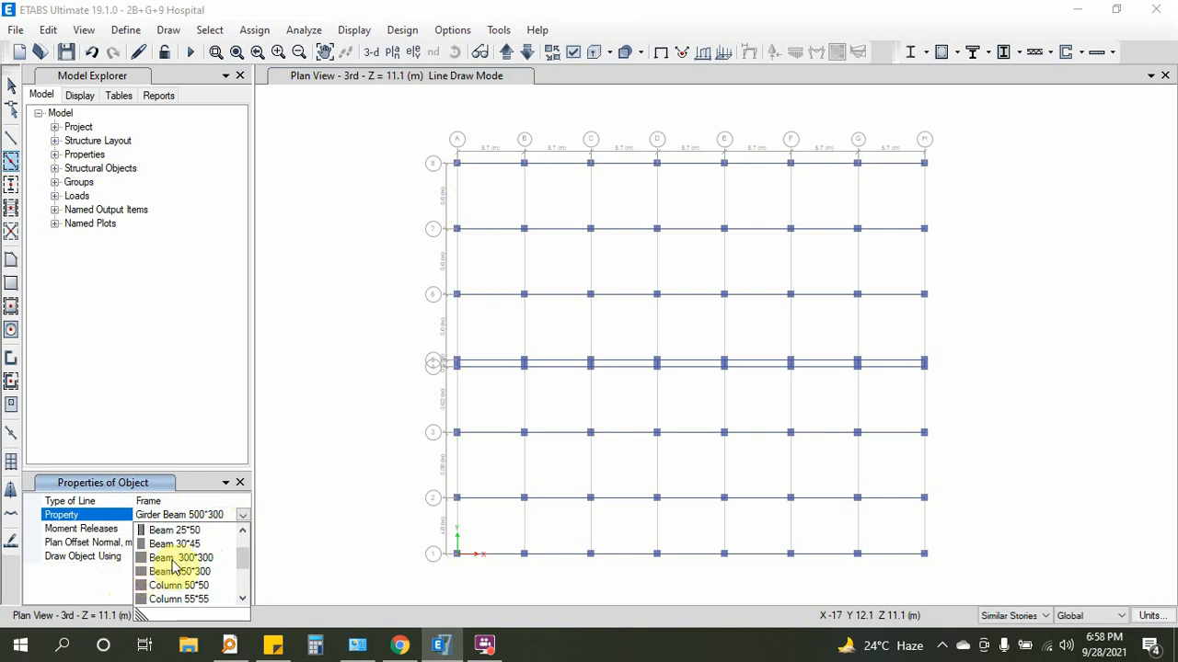
{"action": "left_click", "coordinate": [196, 558]}
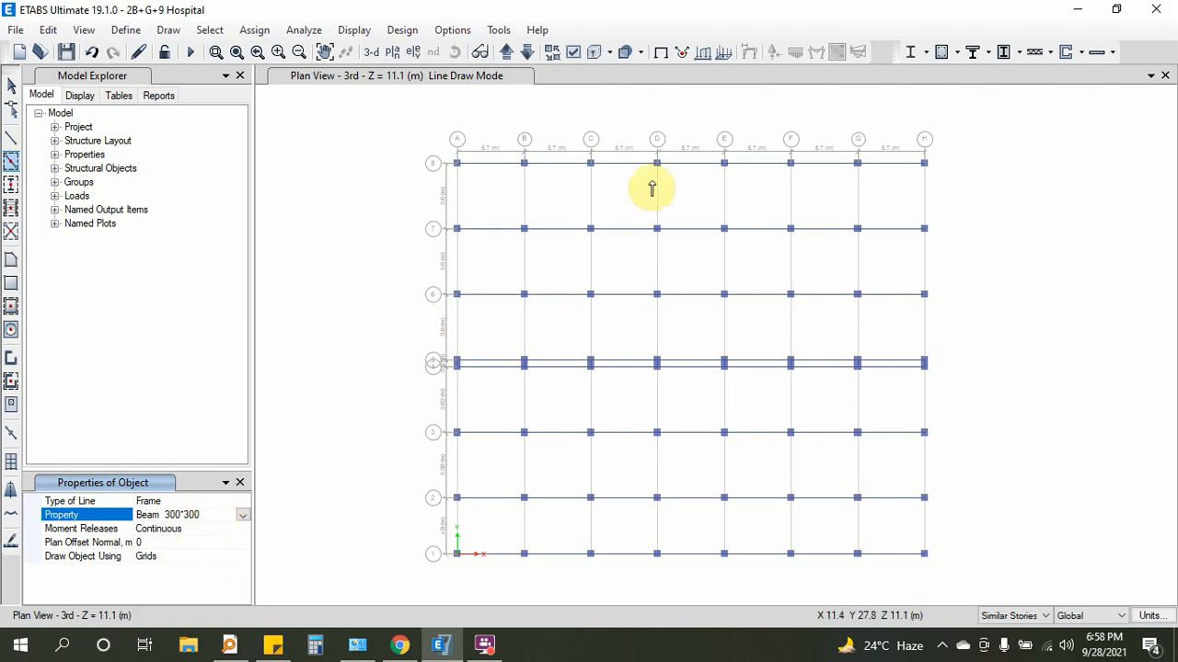
Step: Draw Beam 300*300 members along all vertical grid lines A to H, between grids 8 and 1, on the 3rd story plan
{"action": "left_click", "coordinate": [485, 150]}
{"action": "mouse_move", "coordinate": [484, 150]}
{"action": "left_mouse_down"}
{"action": "mouse_move", "coordinate": [452, 599]}
{"action": "mouse_move", "coordinate": [415, 571]}
{"action": "left_mouse_up"}
{"action": "left_click_drag", "start_coordinate": [538, 158], "coordinate": [491, 579]}
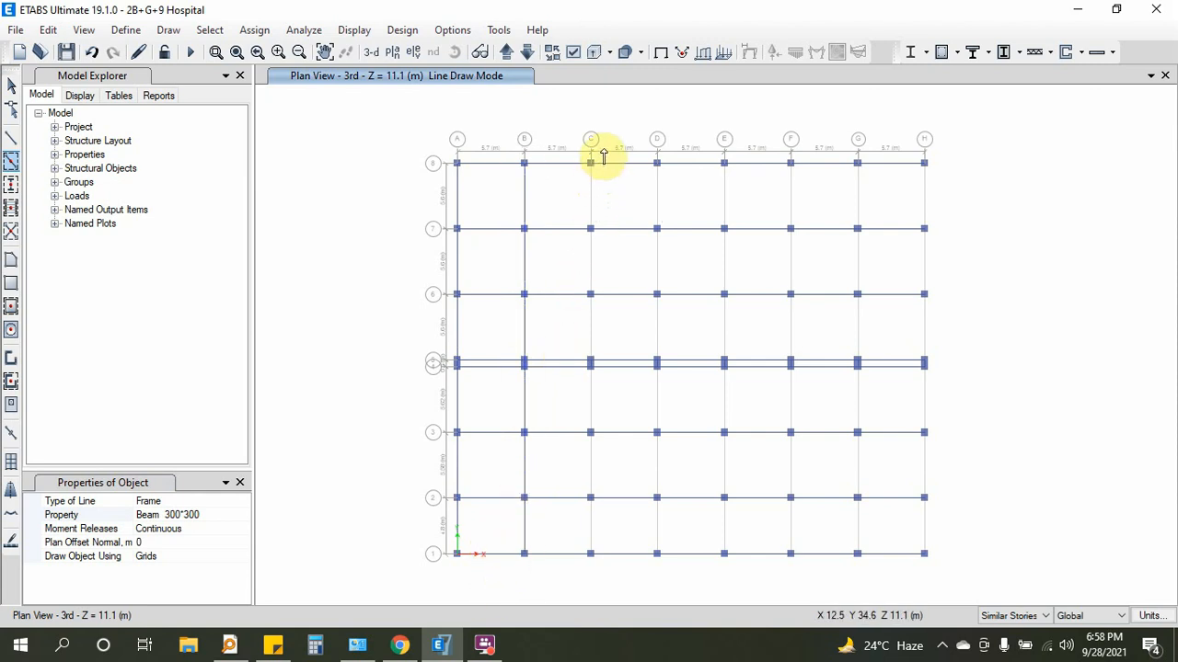
{"action": "left_click_drag", "start_coordinate": [599, 157], "coordinate": [558, 582]}
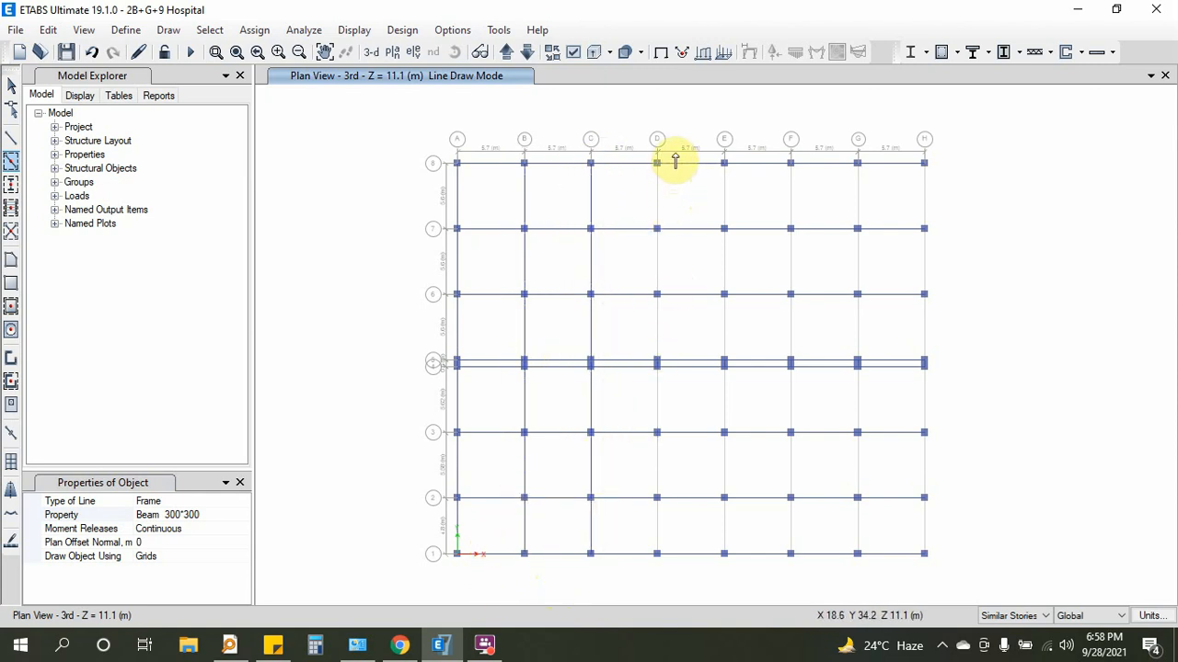
{"action": "left_click_drag", "start_coordinate": [676, 149], "coordinate": [616, 582]}
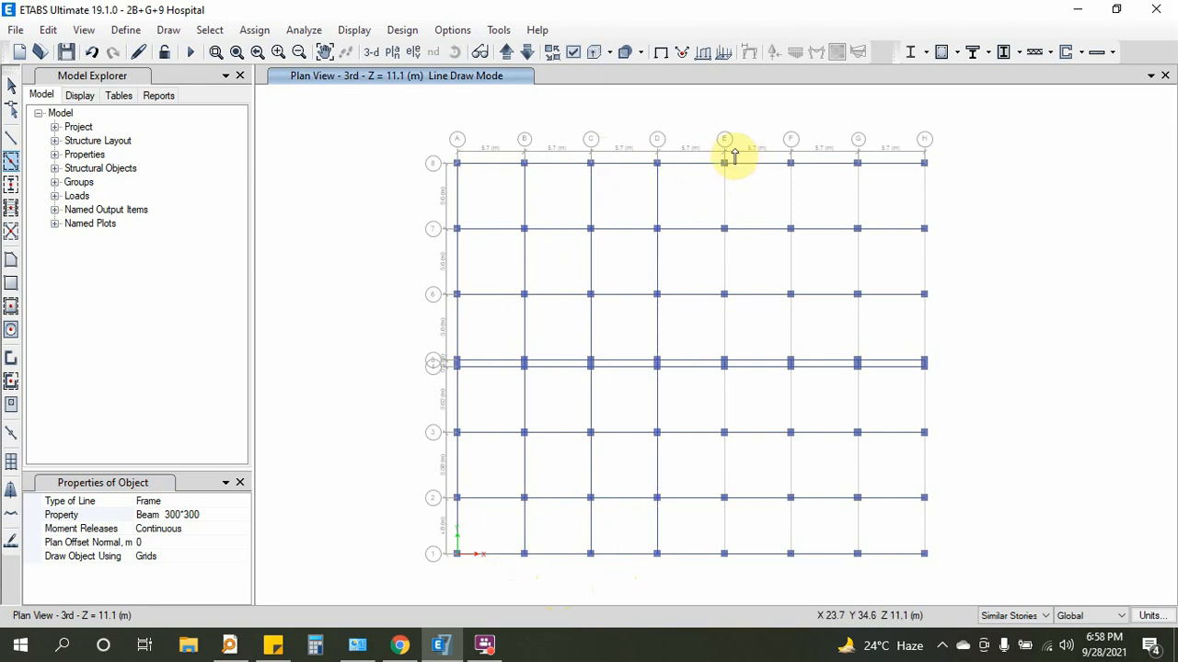
{"action": "left_click_drag", "start_coordinate": [728, 152], "coordinate": [701, 580]}
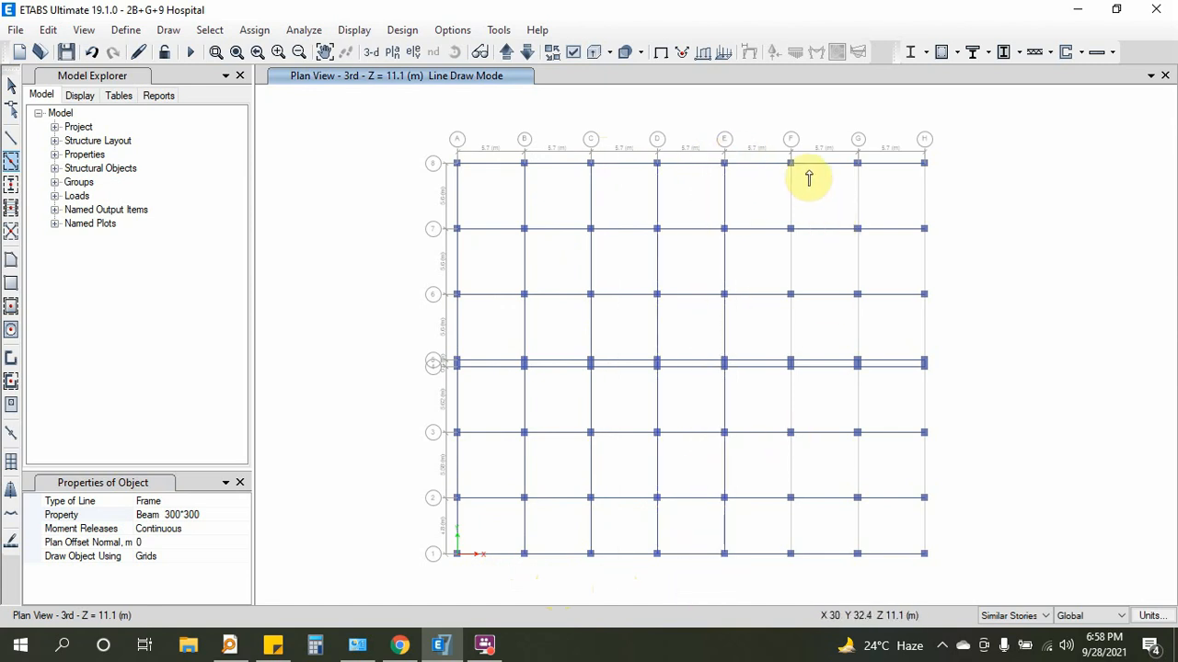
{"action": "left_click_drag", "start_coordinate": [807, 153], "coordinate": [755, 577]}
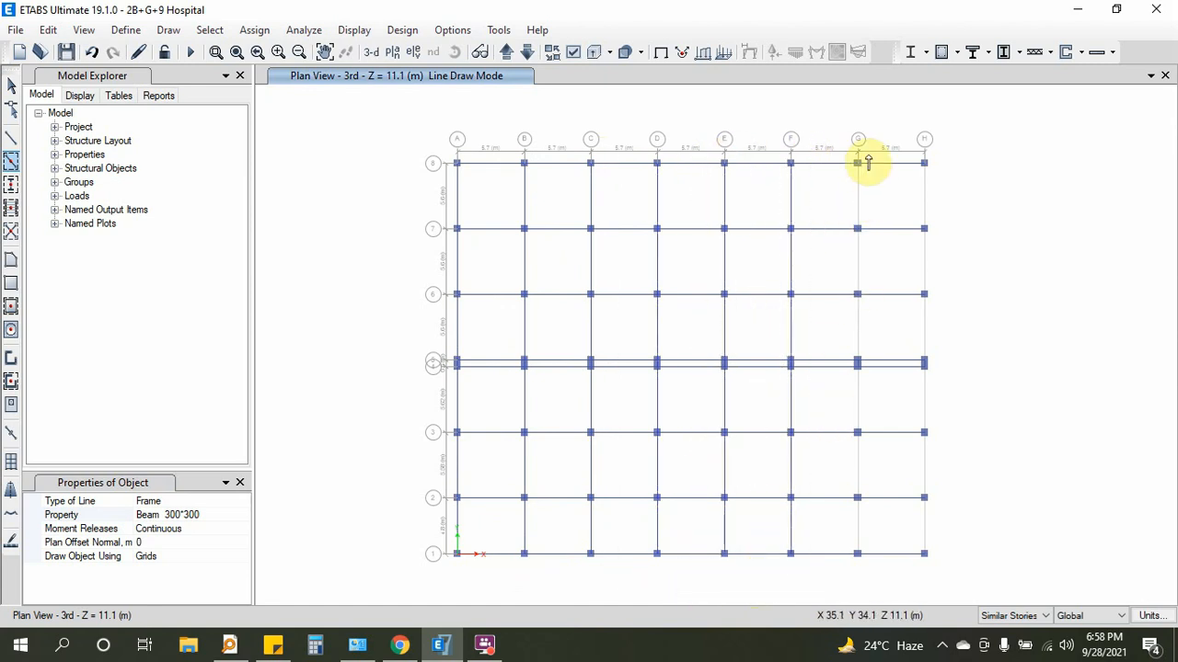
{"action": "left_click_drag", "start_coordinate": [868, 144], "coordinate": [824, 580]}
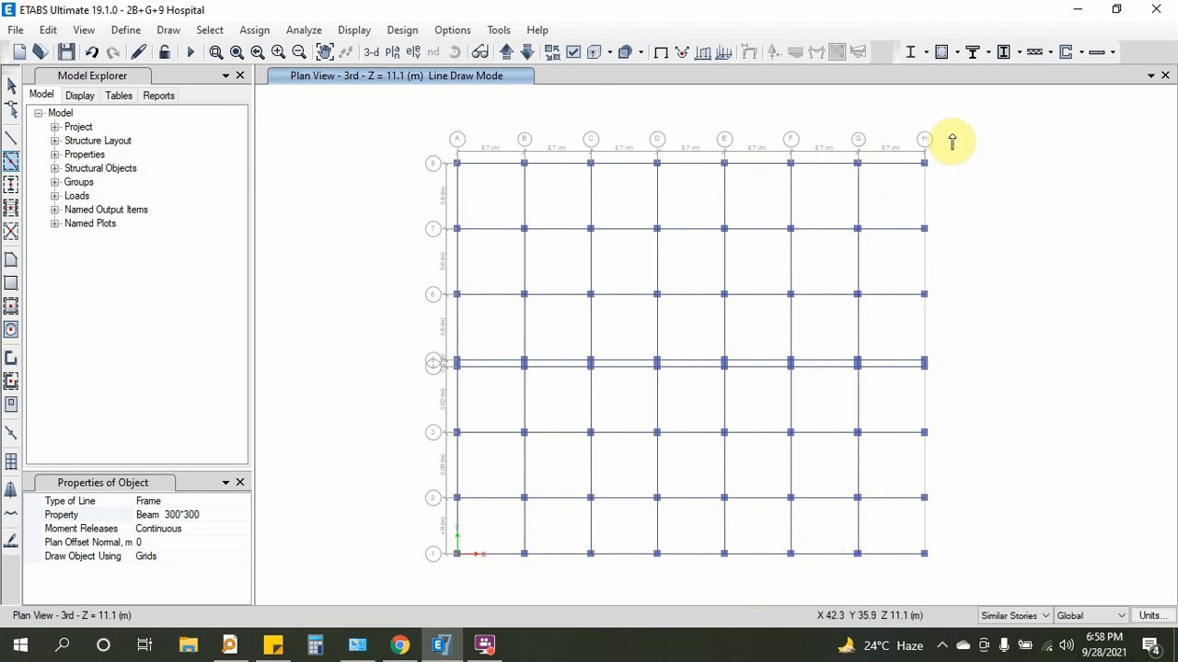
{"action": "left_click_drag", "start_coordinate": [949, 139], "coordinate": [899, 582]}
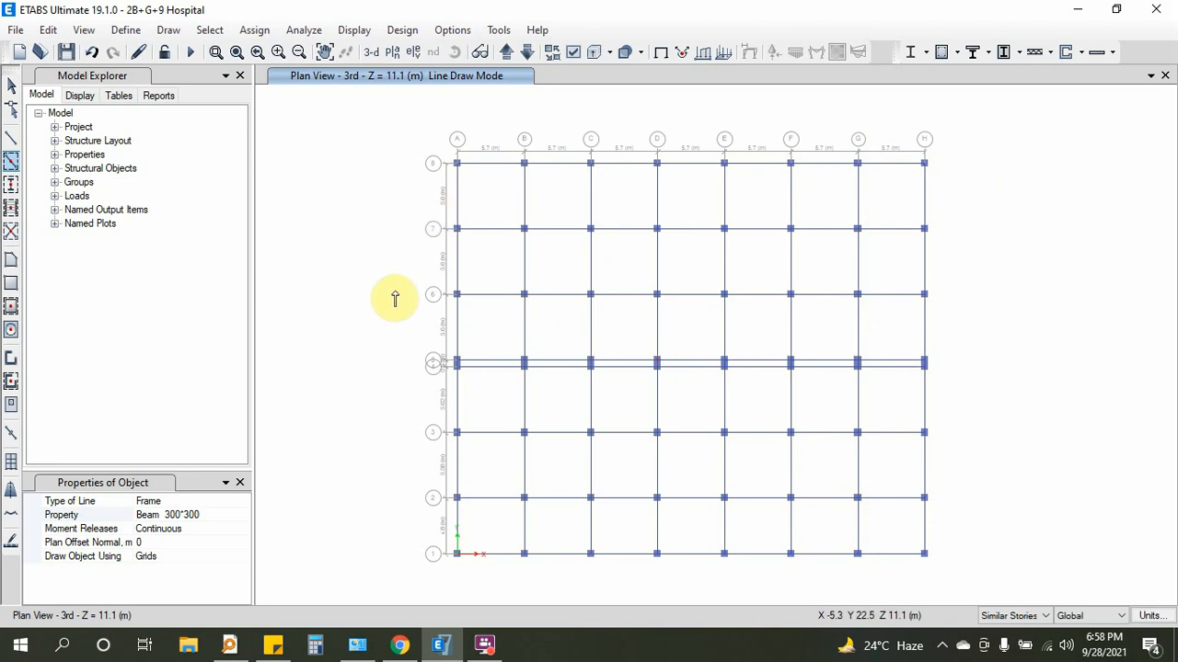
{"action": "key", "text": "Escape"}
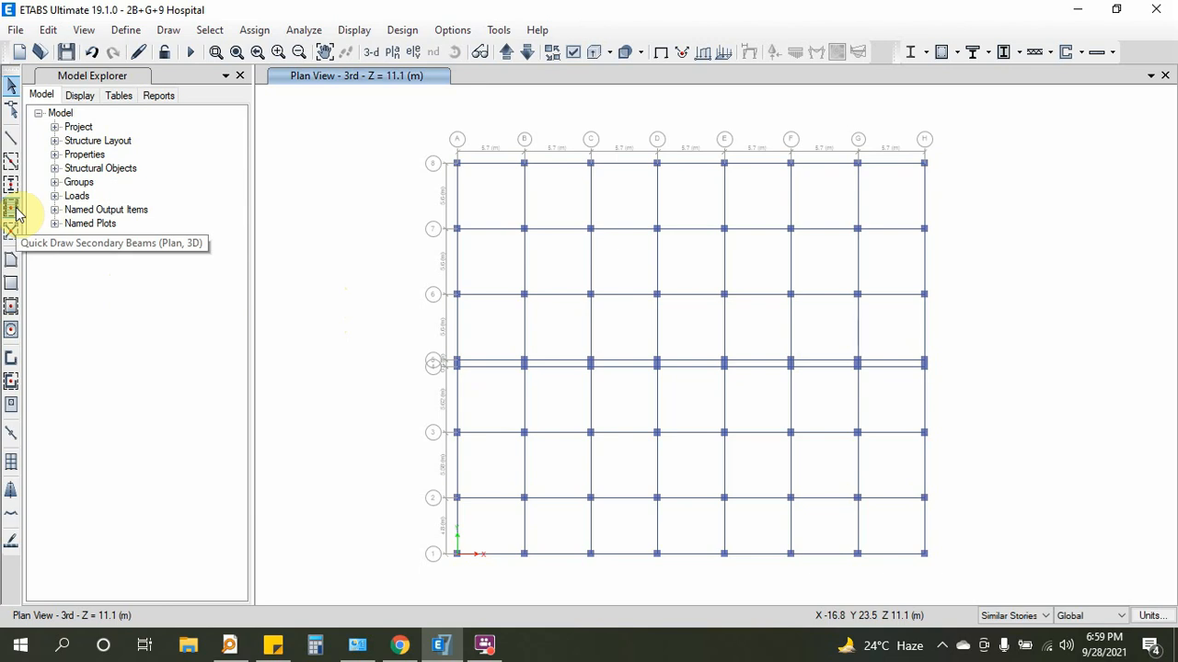
Step: Start quick drawing of secondary beams with the Rib Beam property and Continuous moment releases
{"action": "left_click", "coordinate": [166, 30]}
{"action": "mouse_move", "coordinate": [189, 125]}
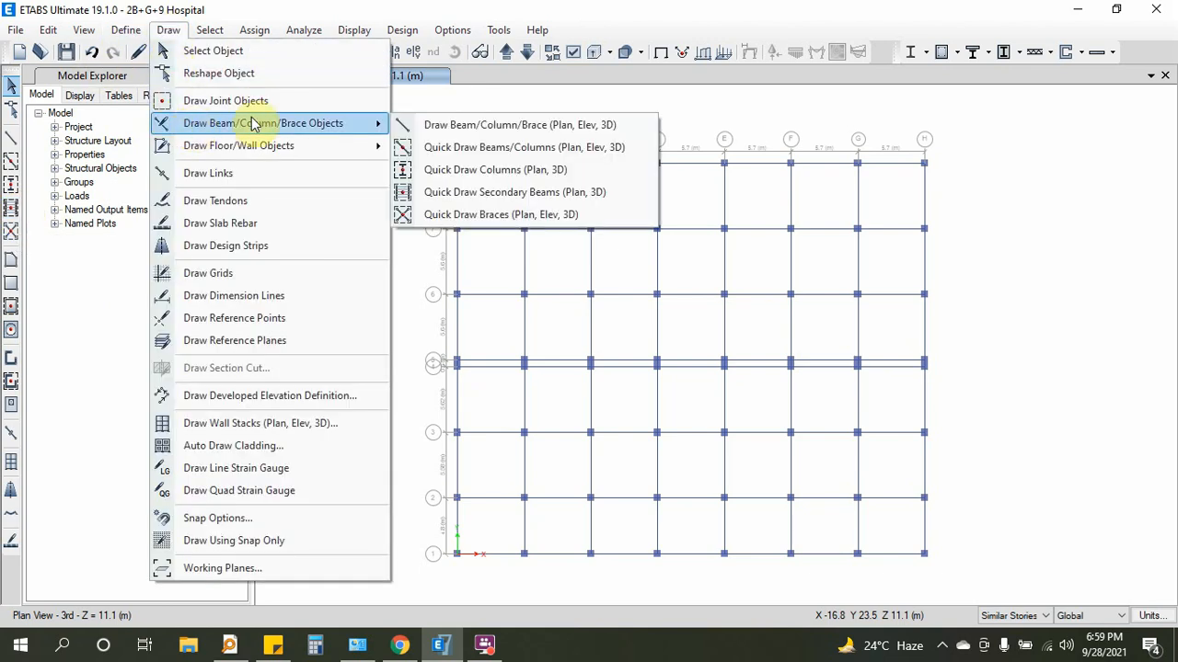
{"action": "left_click", "coordinate": [468, 200]}
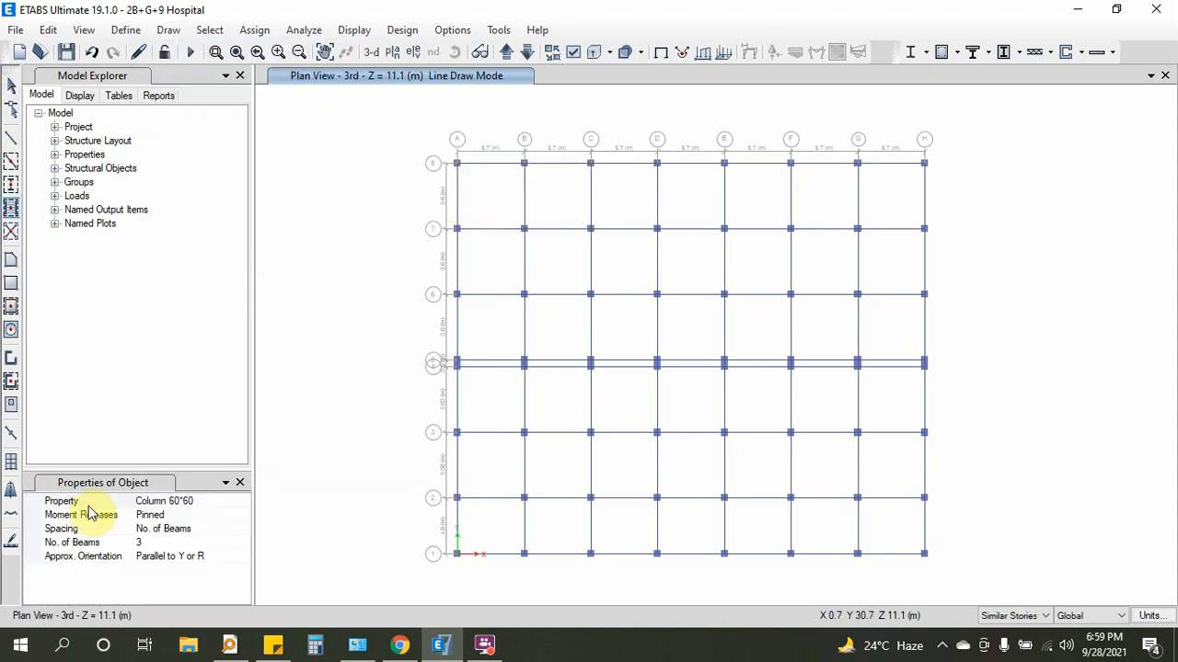
{"action": "left_click", "coordinate": [189, 501]}
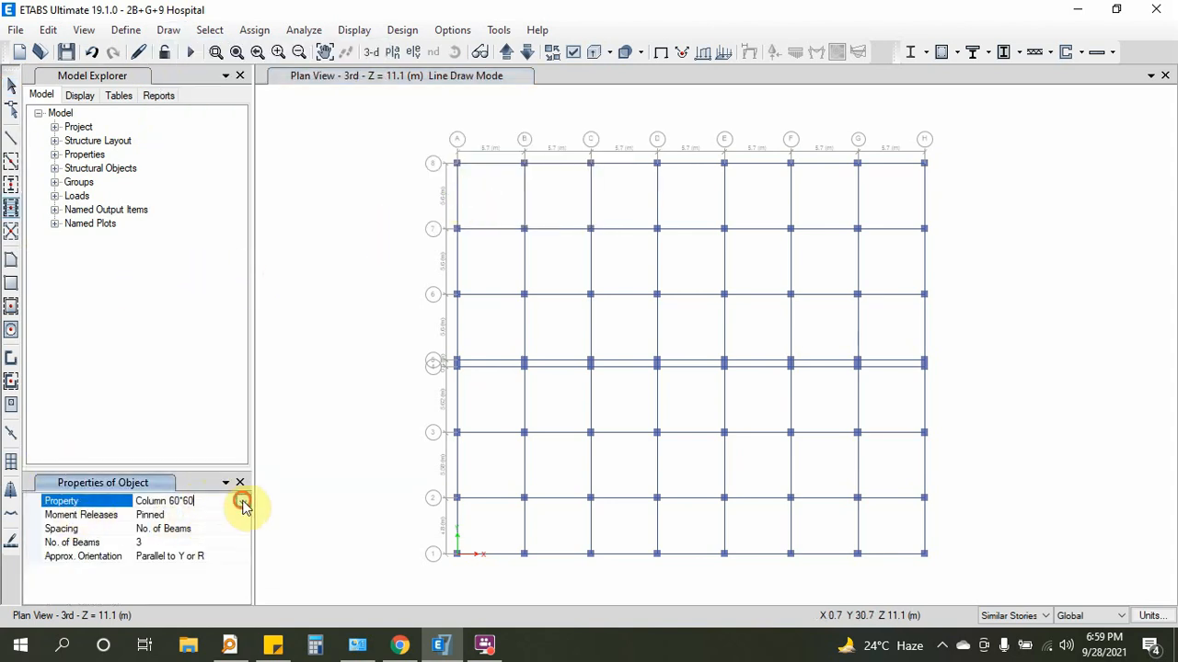
{"action": "left_click", "coordinate": [242, 501]}
{"action": "scroll", "coordinate": [198, 552], "scroll_direction": "down", "scroll_amount": 3}
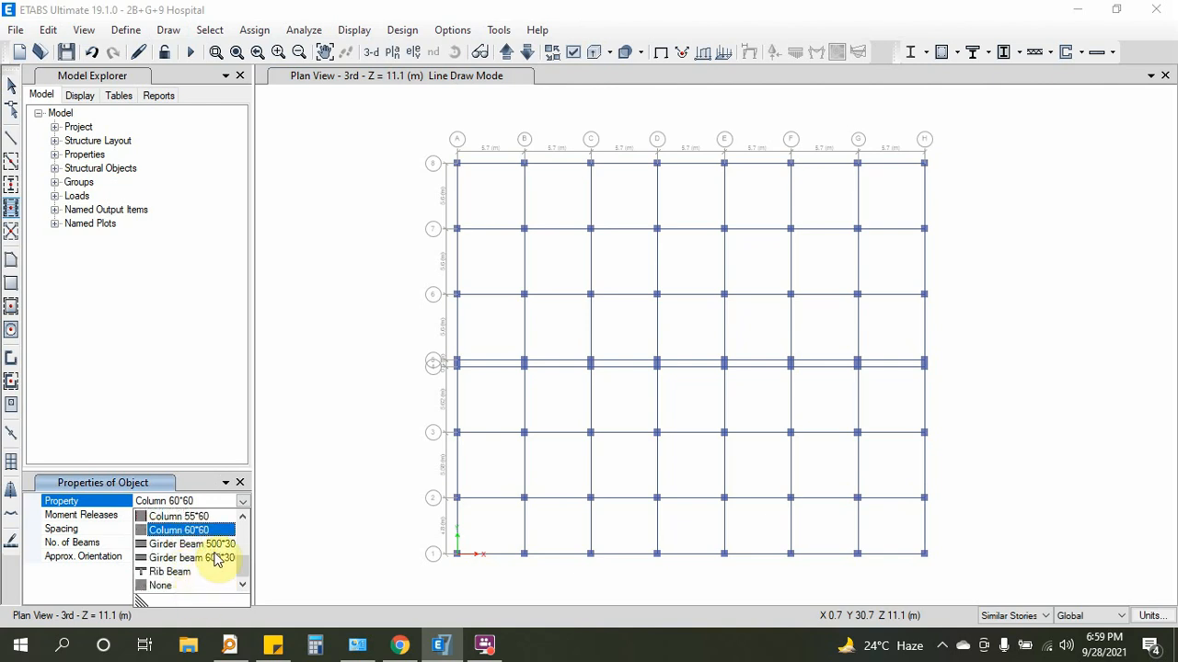
{"action": "left_click", "coordinate": [166, 572]}
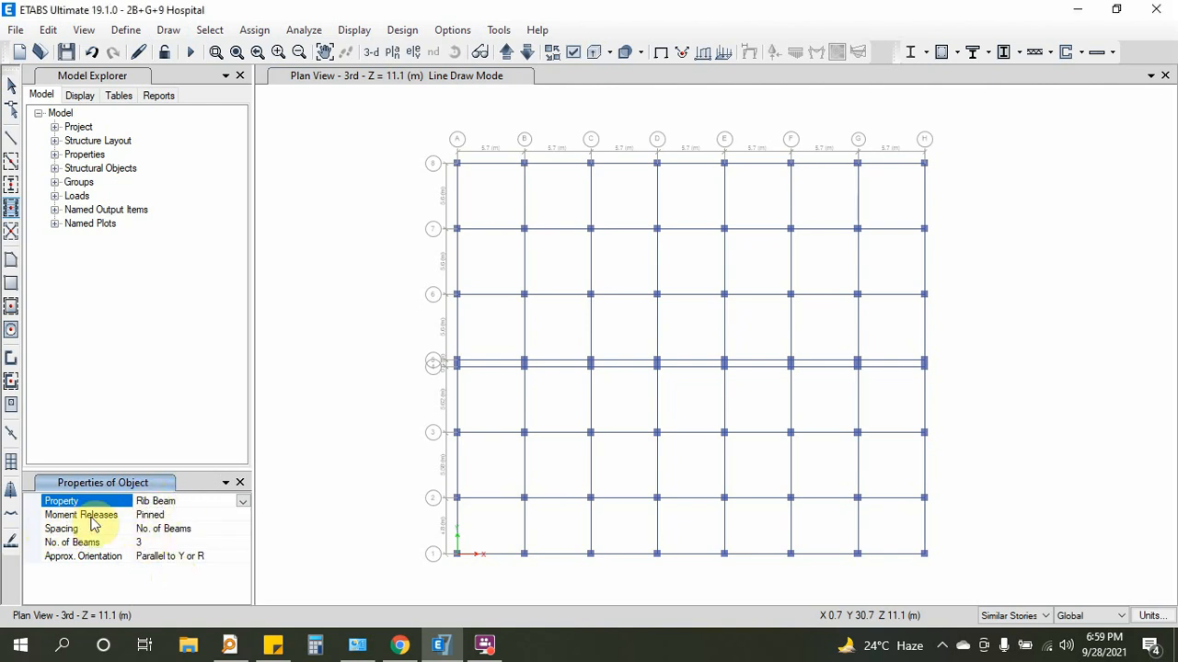
{"action": "left_click", "coordinate": [175, 516]}
{"action": "left_click", "coordinate": [242, 515]}
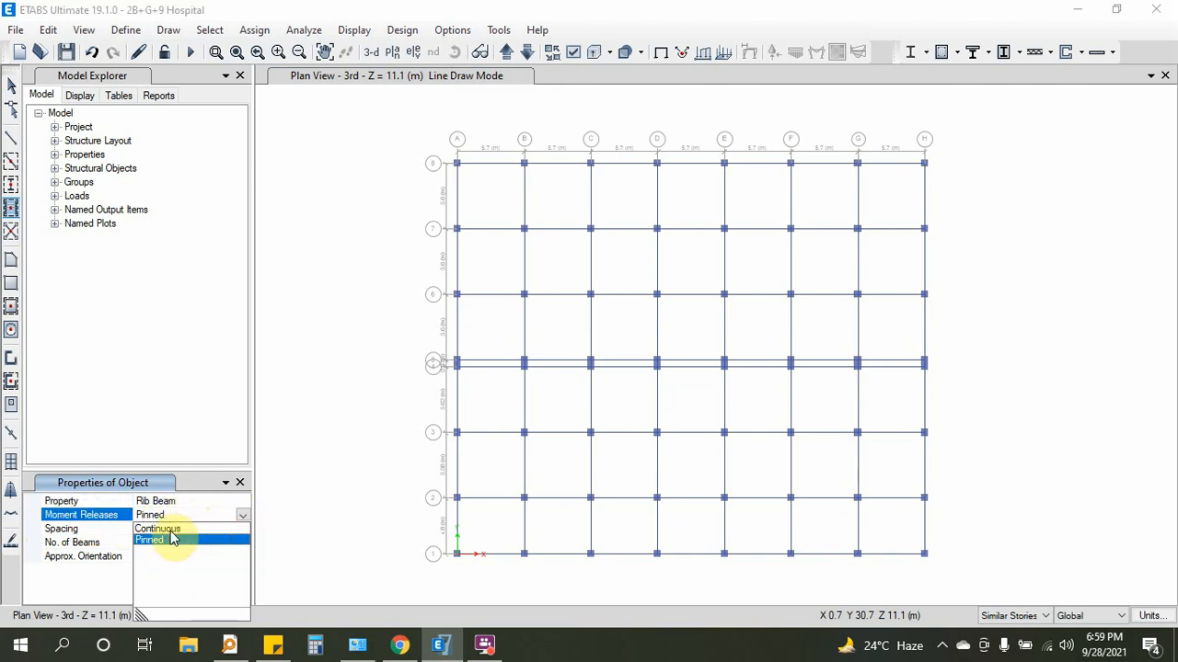
{"action": "left_click", "coordinate": [161, 529]}
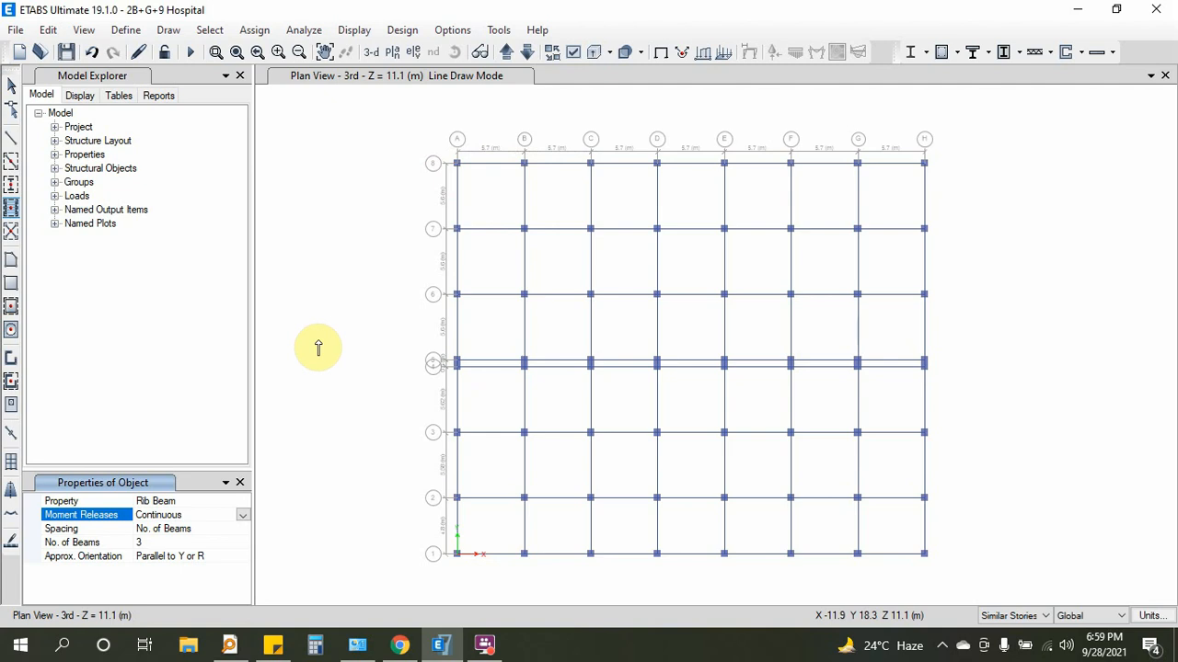
Step: Space the secondary beams by a Max Spacing of 400 mm, keeping the orientation Parallel to Y or R
{"action": "left_click", "coordinate": [214, 530]}
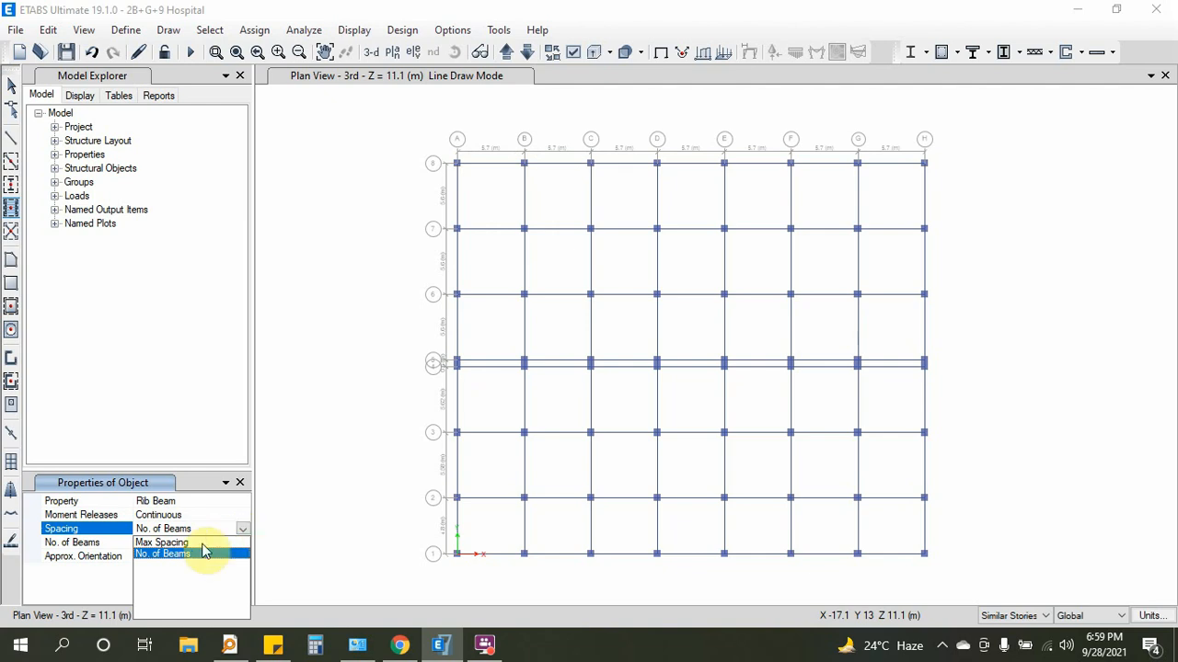
{"action": "left_click", "coordinate": [155, 543]}
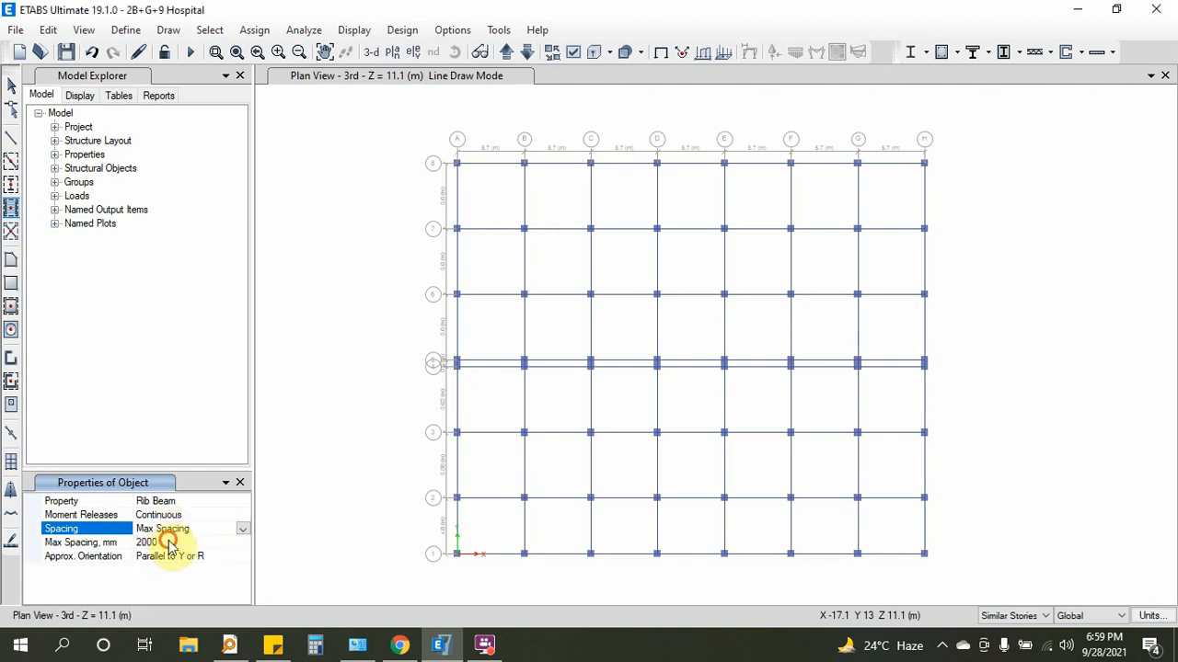
{"action": "left_click", "coordinate": [169, 543]}
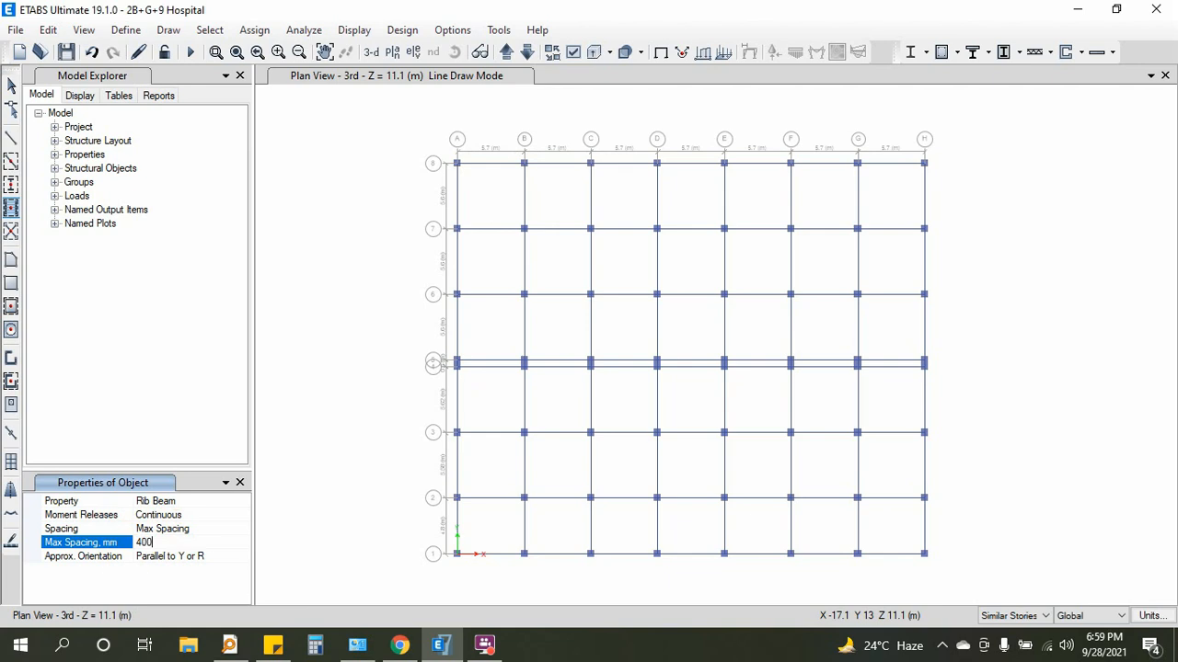
{"action": "left_click", "coordinate": [214, 556]}
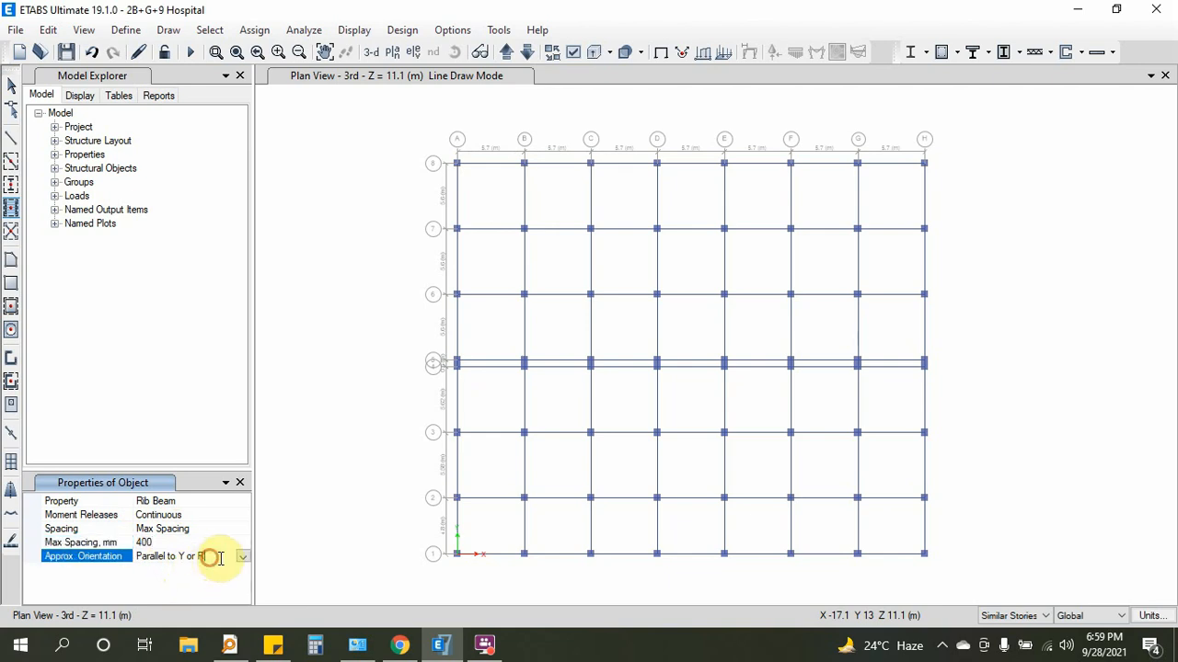
{"action": "left_click", "coordinate": [242, 558]}
{"action": "left_click", "coordinate": [242, 558]}
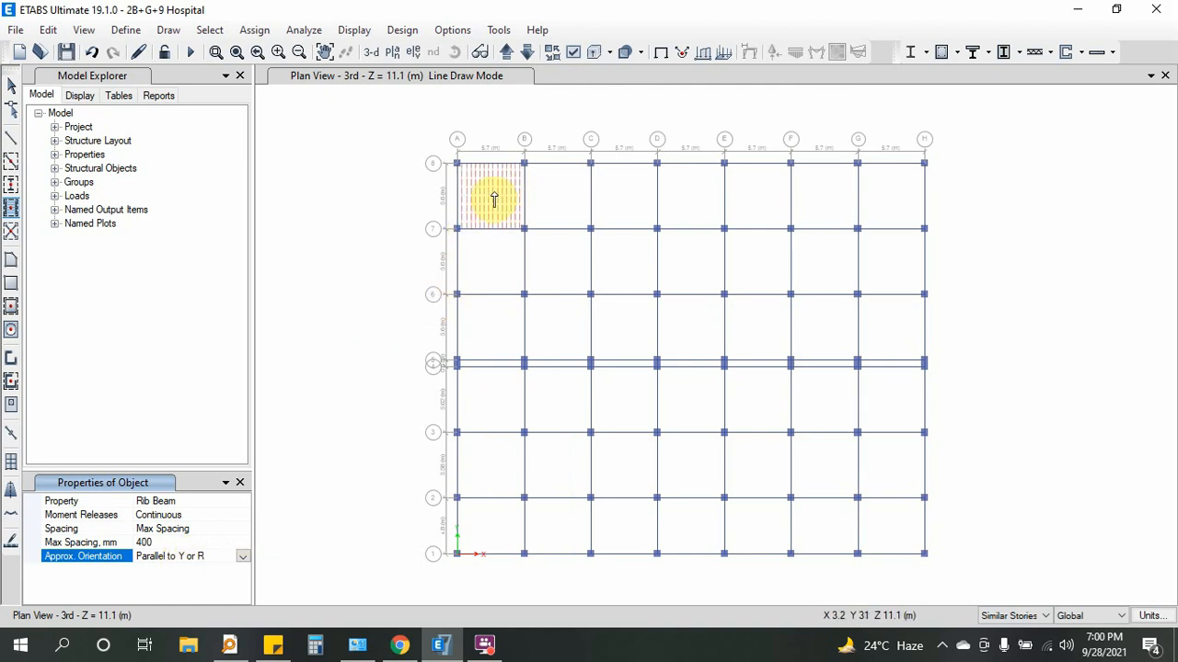
Step: Examine the floor openings on the 2nd, First Floor and Ground story plans, and return to the 3rd story plan
{"action": "left_click", "coordinate": [526, 52]}
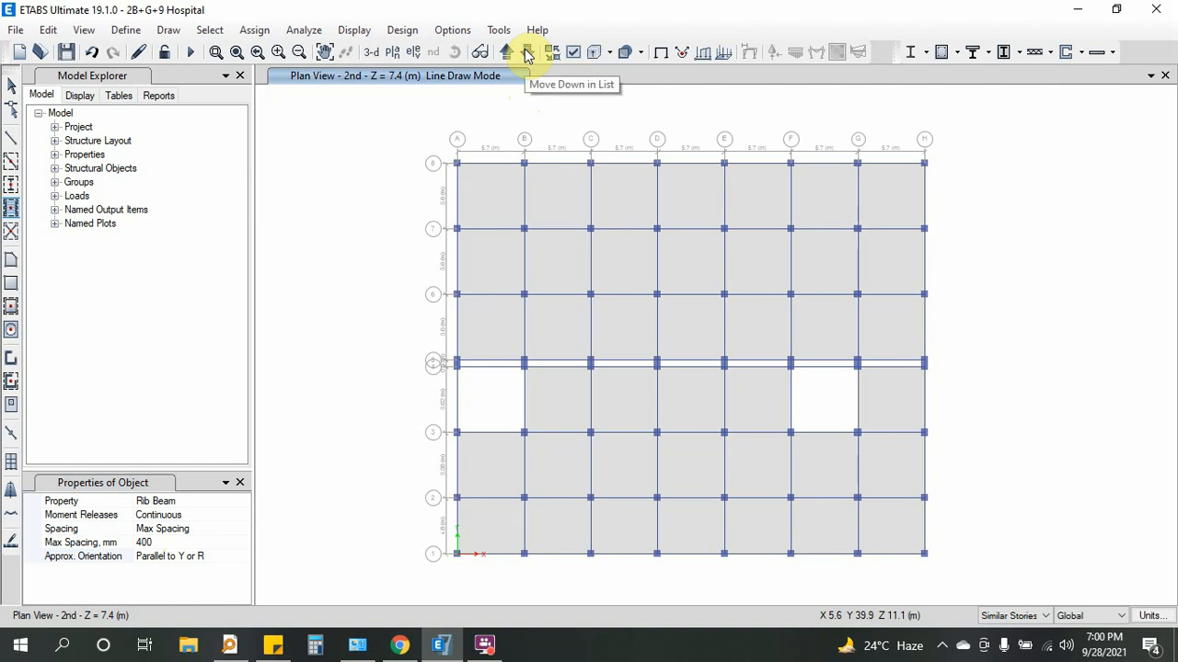
{"action": "left_click", "coordinate": [526, 52]}
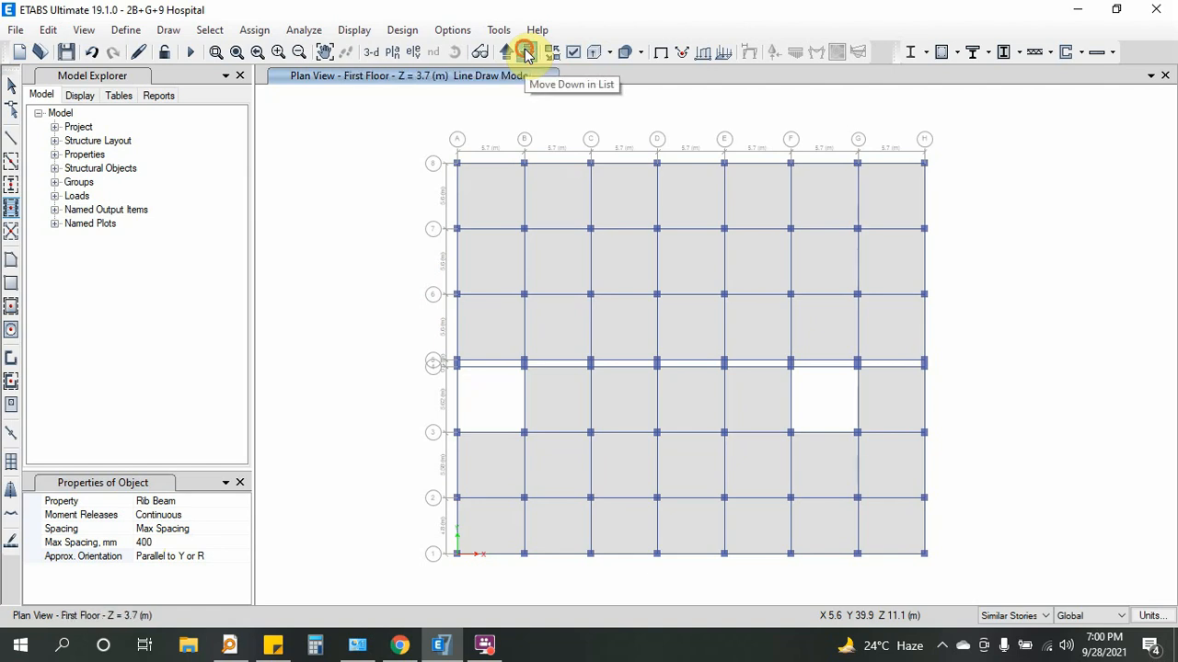
{"action": "left_click", "coordinate": [526, 53]}
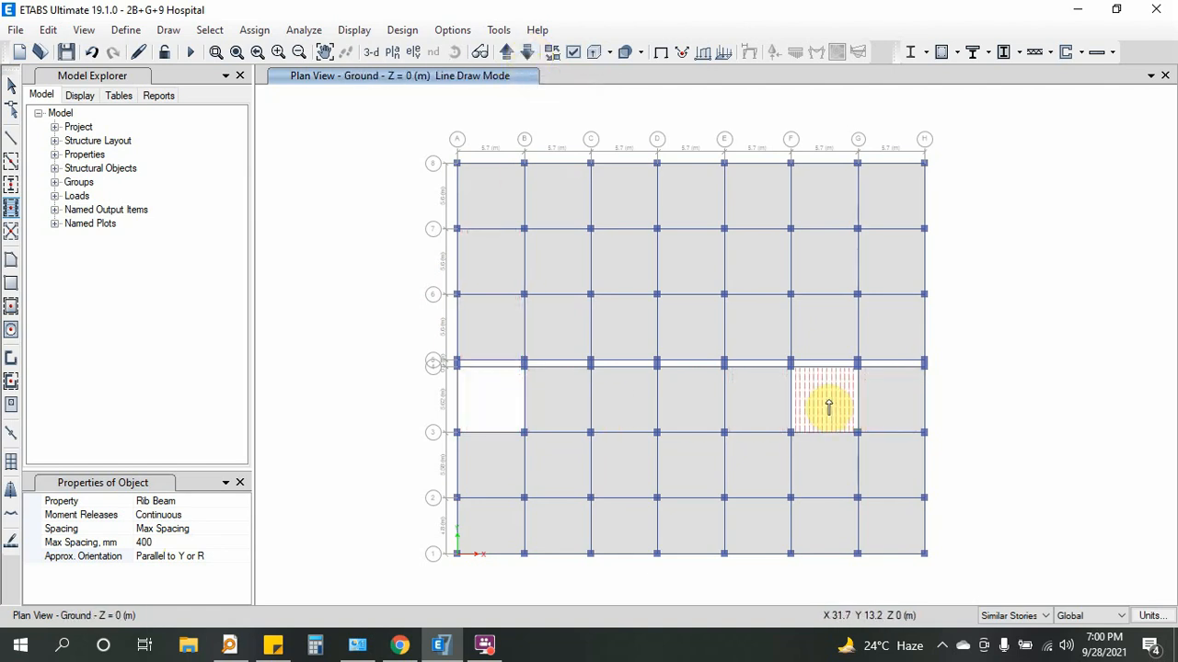
{"action": "left_click", "coordinate": [828, 406]}
{"action": "left_click", "coordinate": [506, 52]}
{"action": "left_click", "coordinate": [506, 53]}
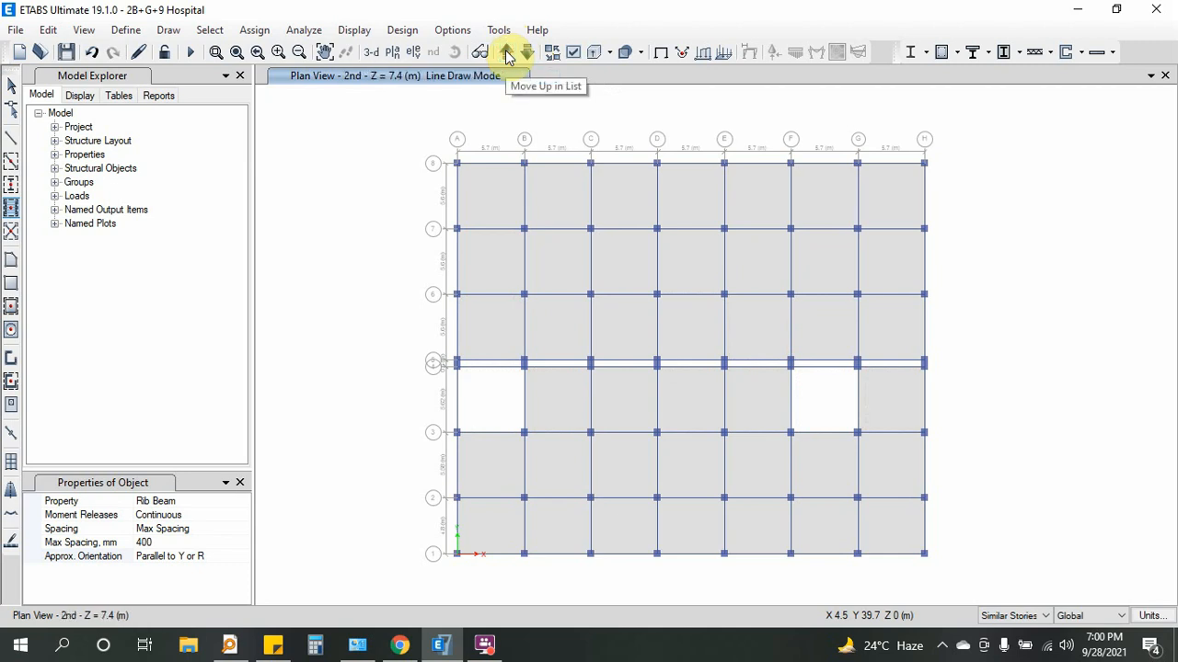
{"action": "left_click", "coordinate": [506, 53]}
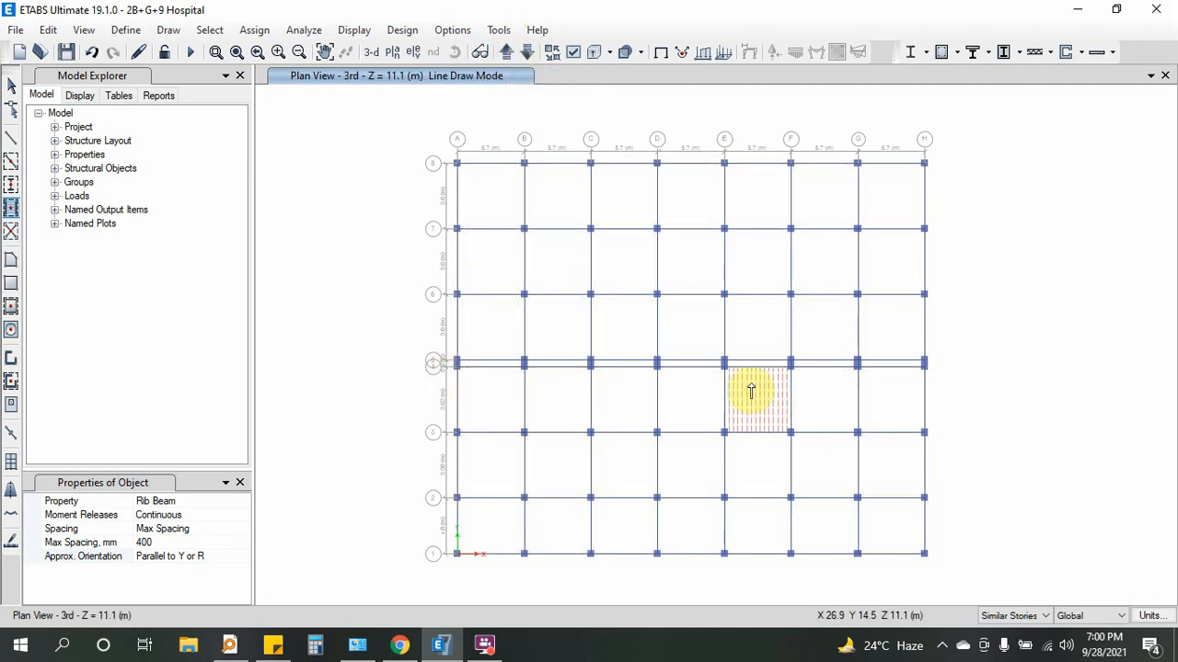
Step: Fill all bays between grids 8 and 7, from grid A to H, with Rib Beam secondary beams at 400 mm maximum spacing
{"action": "left_click", "coordinate": [482, 203]}
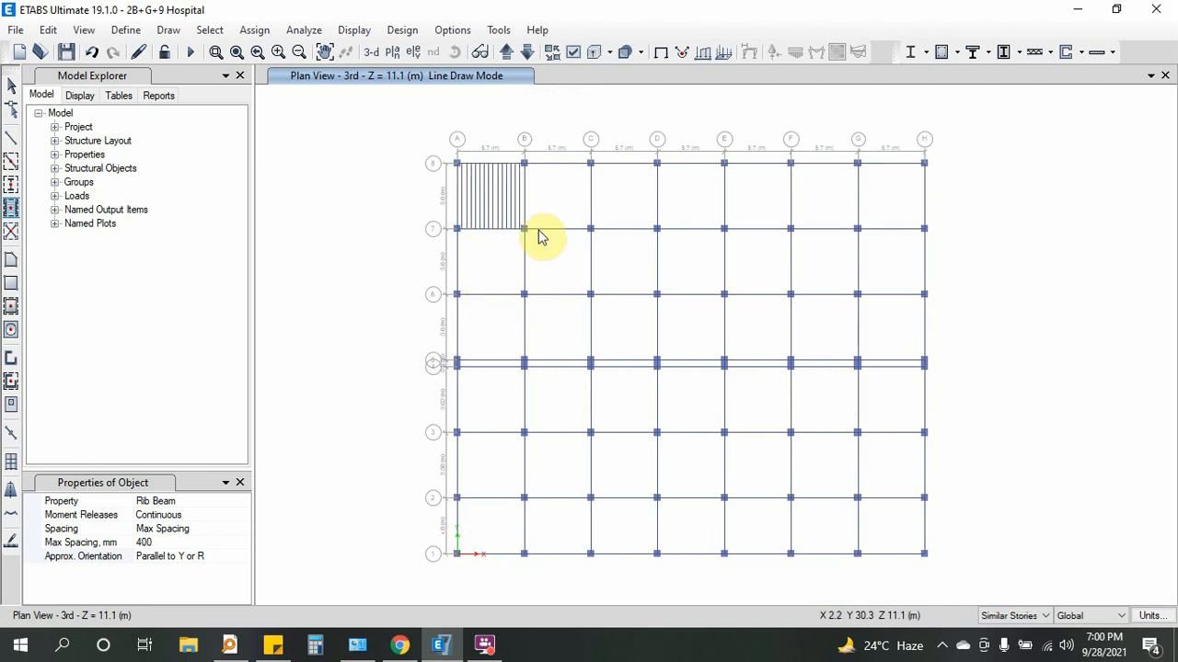
{"action": "left_click", "coordinate": [563, 208]}
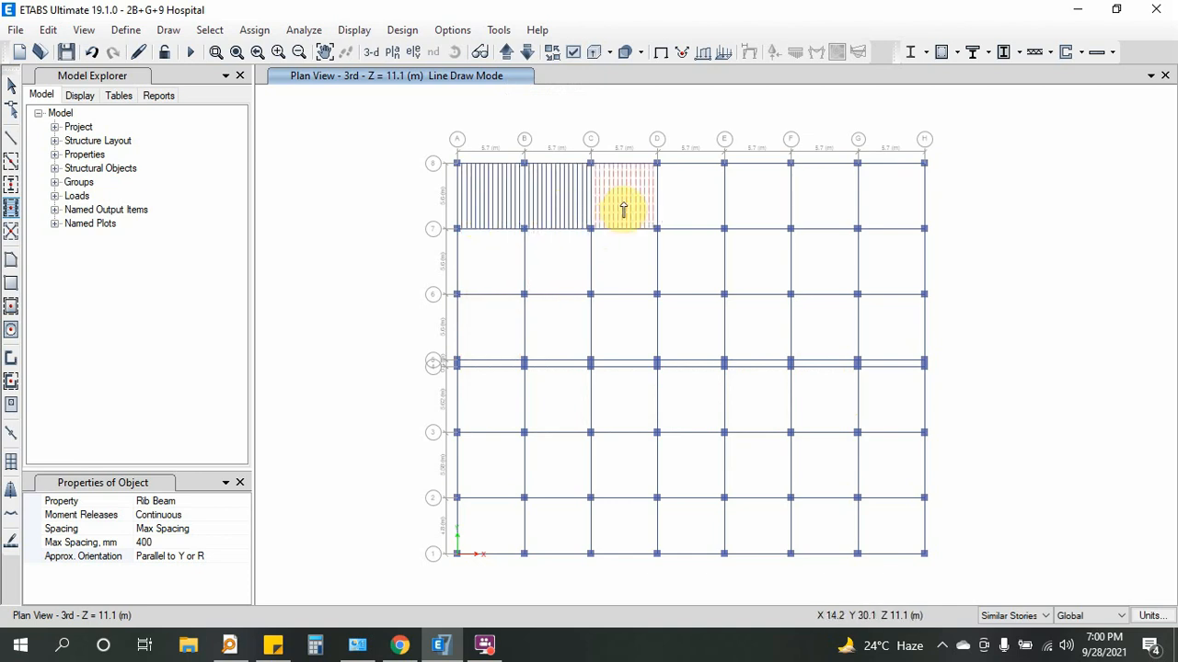
{"action": "scroll", "coordinate": [519, 204], "scroll_direction": "up", "scroll_amount": 5}
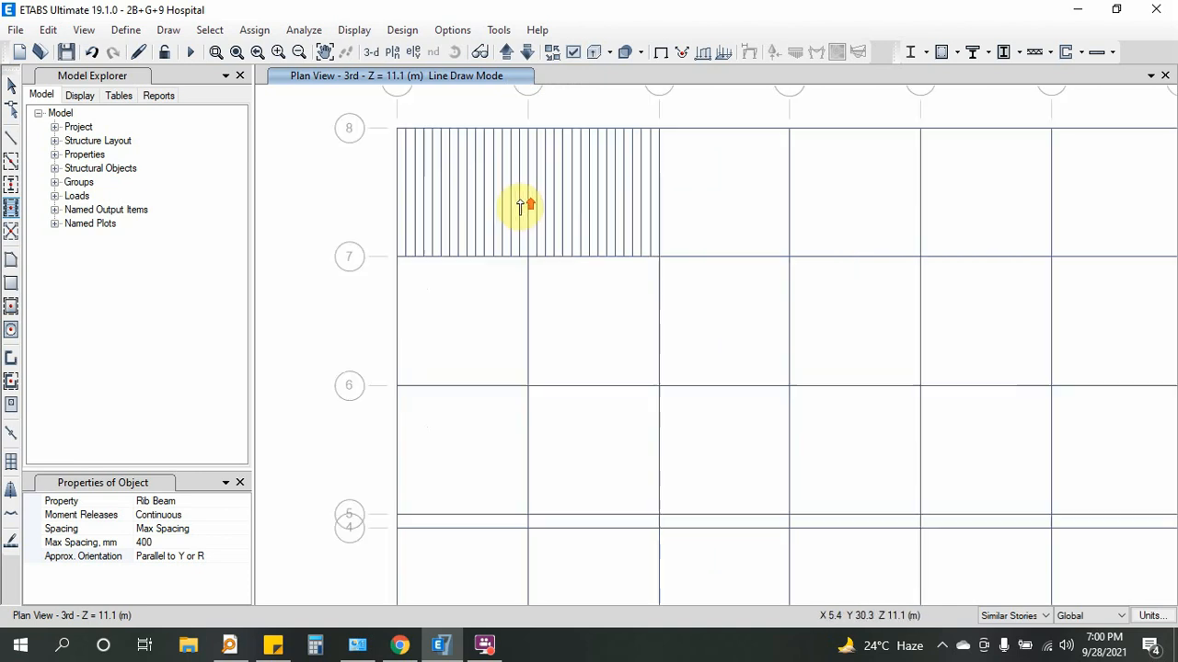
{"action": "left_click", "coordinate": [773, 211]}
{"action": "scroll", "coordinate": [553, 215], "scroll_direction": "down", "scroll_amount": 5}
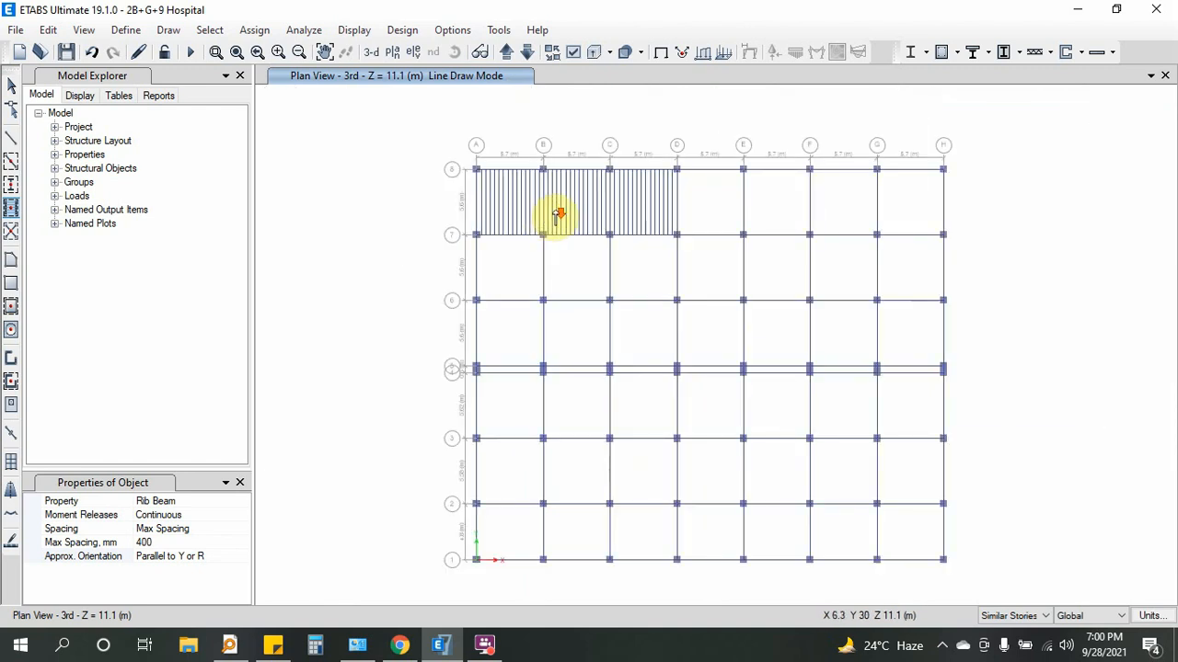
{"action": "left_click", "coordinate": [722, 210]}
{"action": "left_click", "coordinate": [777, 195]}
{"action": "left_click", "coordinate": [844, 193]}
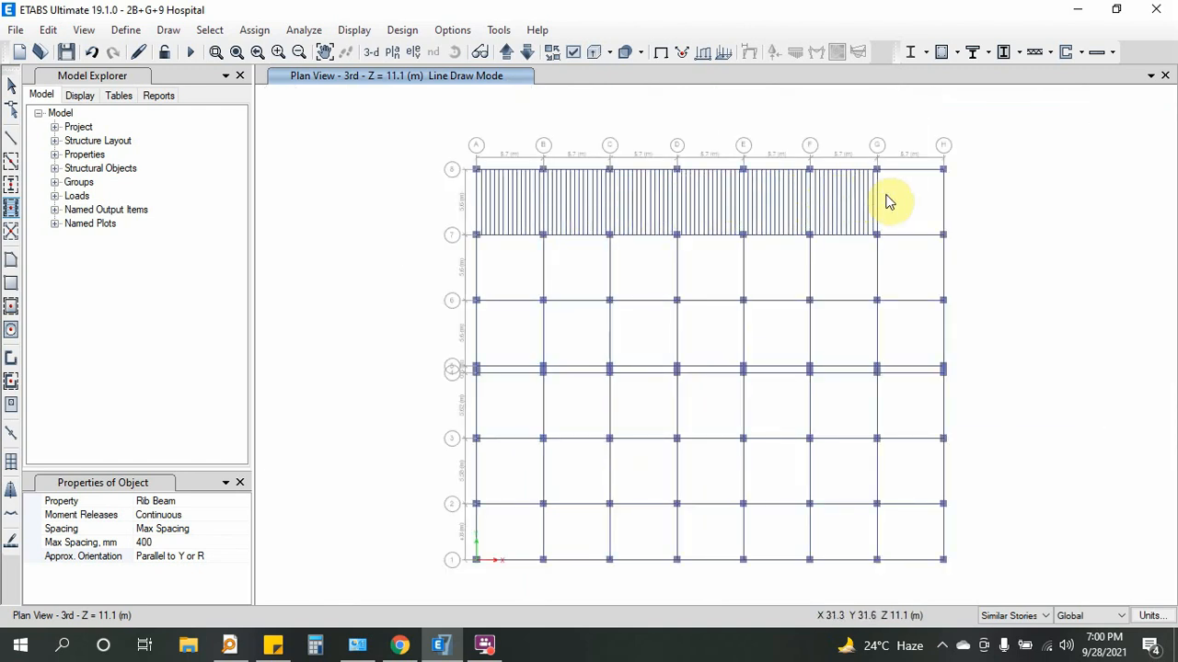
{"action": "left_click", "coordinate": [894, 195]}
Step: Fill all bays between grids 7 and 6, from grid H to A, with Rib Beam secondary beams on the 3rd story plan
{"action": "left_click", "coordinate": [899, 276]}
{"action": "left_click", "coordinate": [833, 269]}
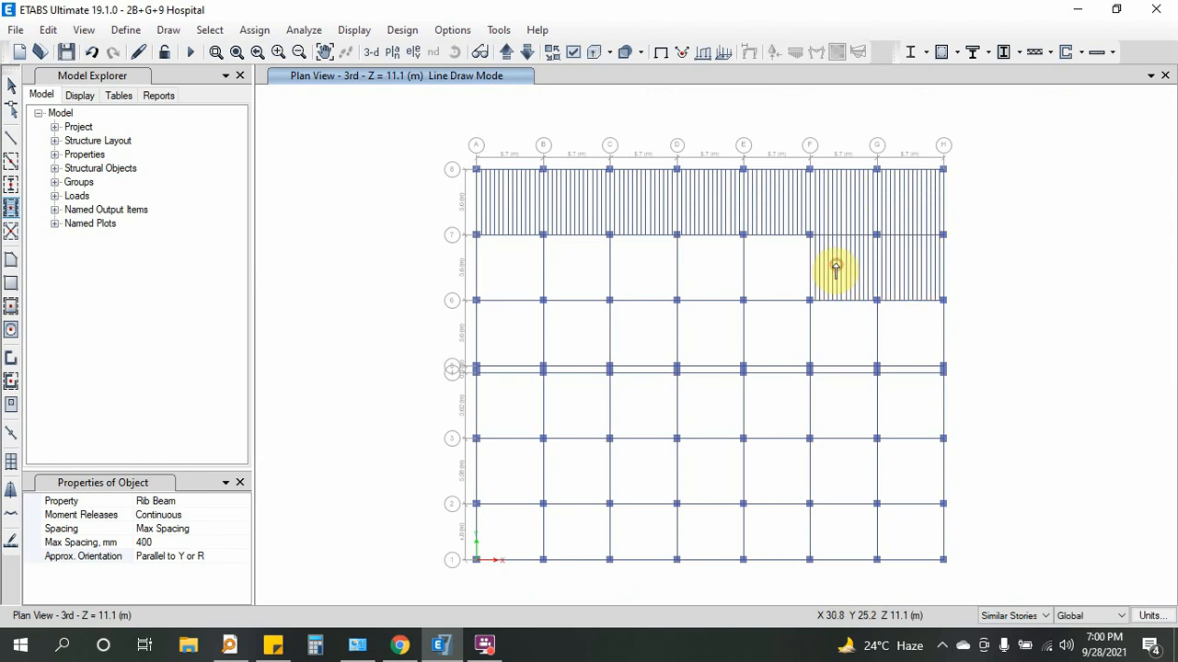
{"action": "left_click", "coordinate": [778, 271]}
{"action": "left_click", "coordinate": [709, 271]}
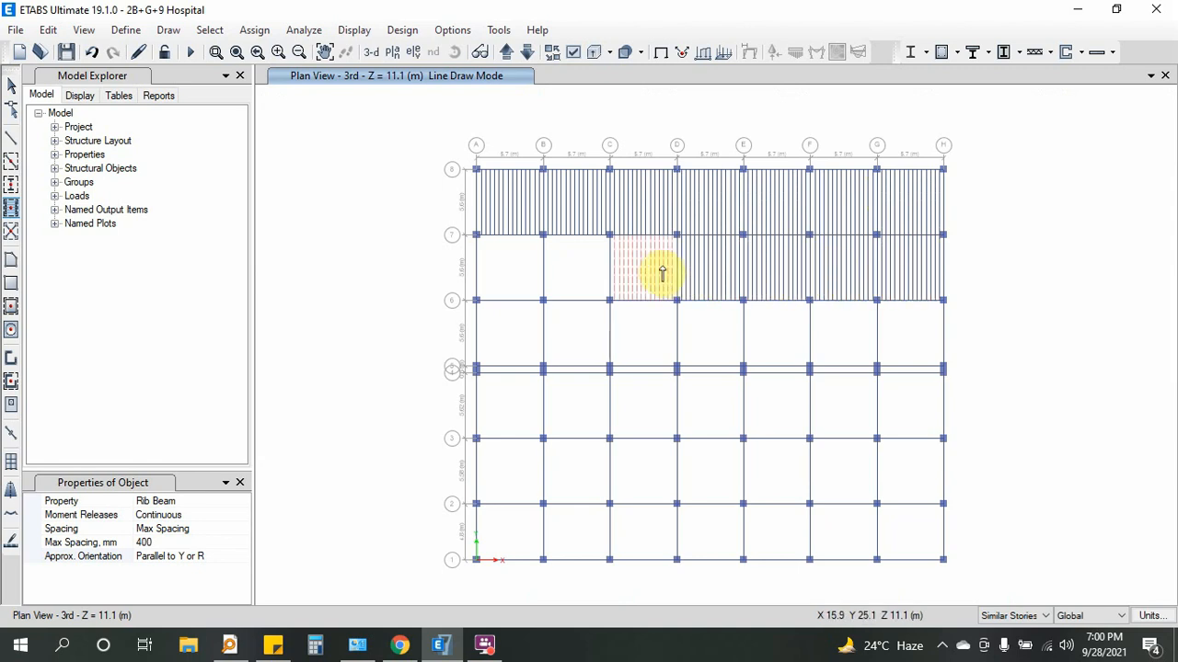
{"action": "left_click", "coordinate": [662, 266]}
{"action": "left_click", "coordinate": [577, 267]}
{"action": "left_click", "coordinate": [516, 266]}
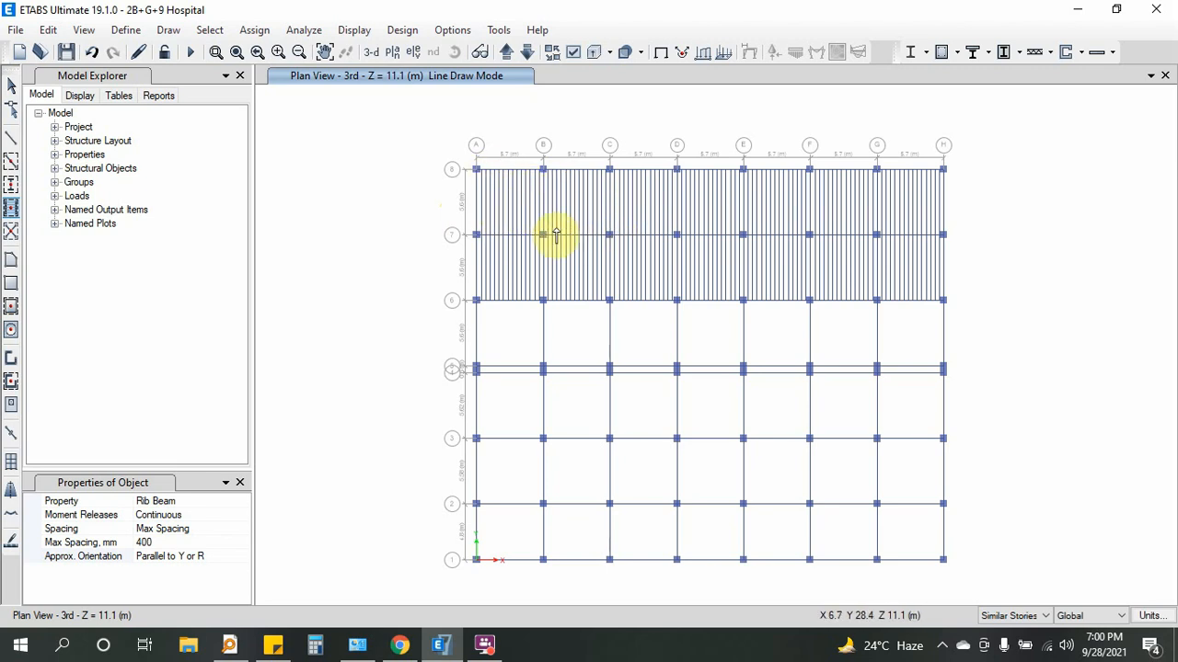
Step: Fill all bays between grids 6 and 5, from grid A to H, with Rib Beam secondary beams
{"action": "left_click", "coordinate": [512, 339]}
{"action": "left_click", "coordinate": [573, 337]}
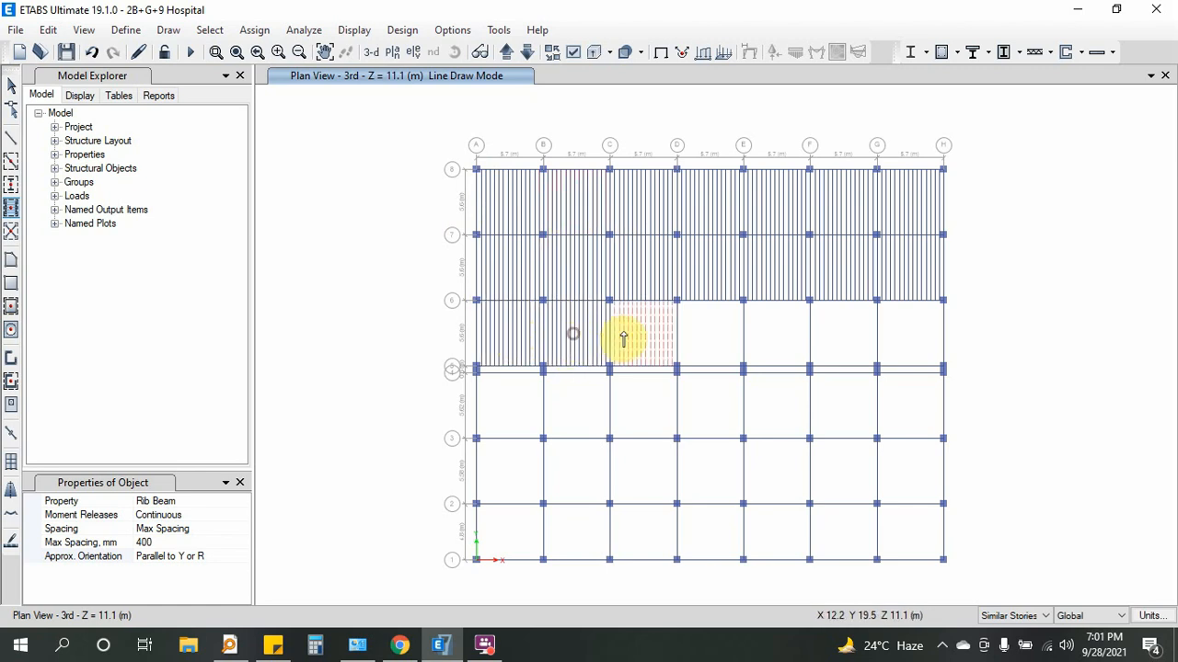
{"action": "left_click", "coordinate": [635, 336]}
{"action": "left_click", "coordinate": [701, 333]}
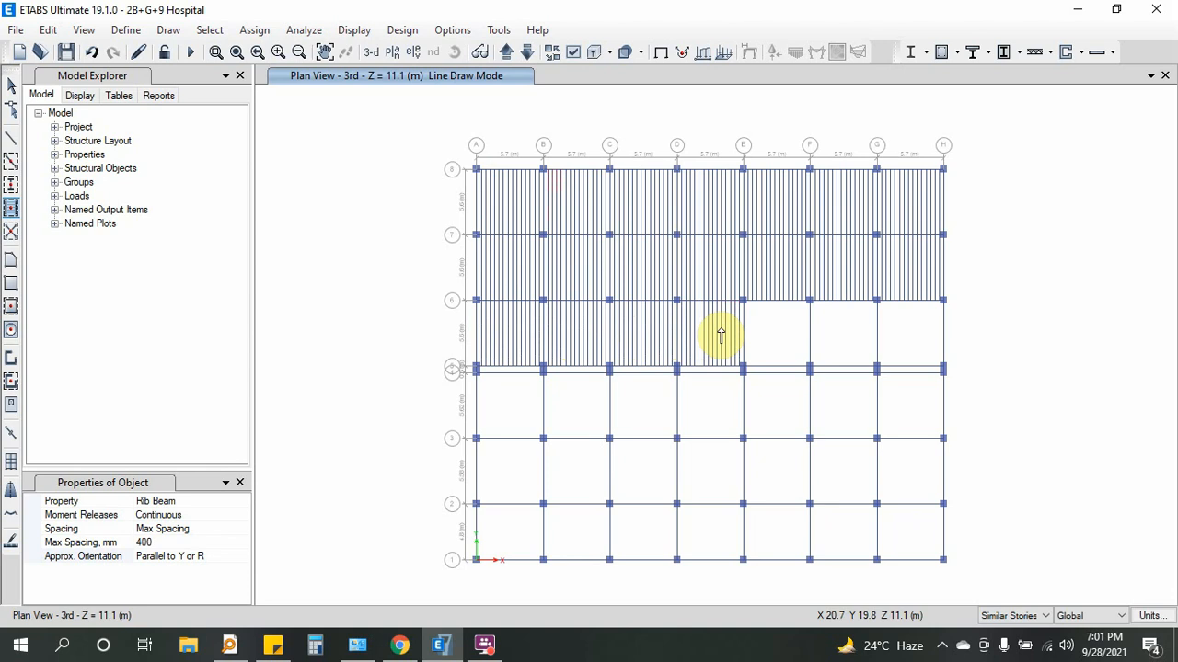
{"action": "left_click", "coordinate": [769, 327]}
{"action": "left_click", "coordinate": [829, 333]}
{"action": "left_click", "coordinate": [895, 330]}
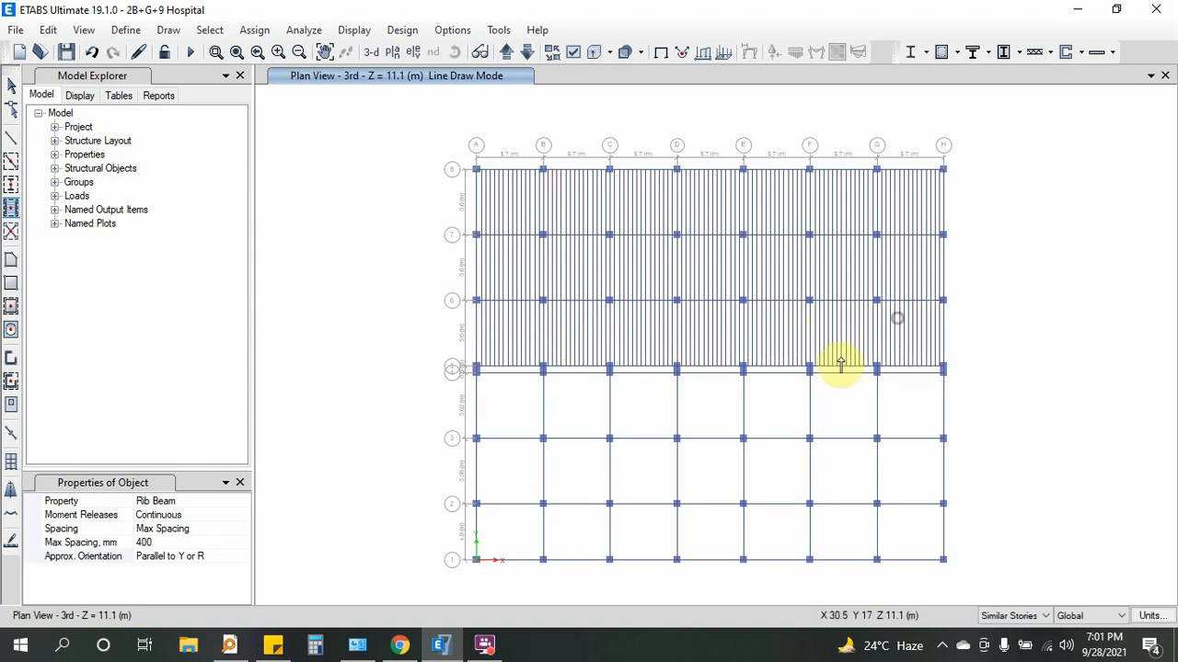
Step: Add Rib Beam secondary beams between grids 4 and 3 in bays B to F and G to H, skipping openings A-B and F-G
{"action": "left_click", "coordinate": [576, 402]}
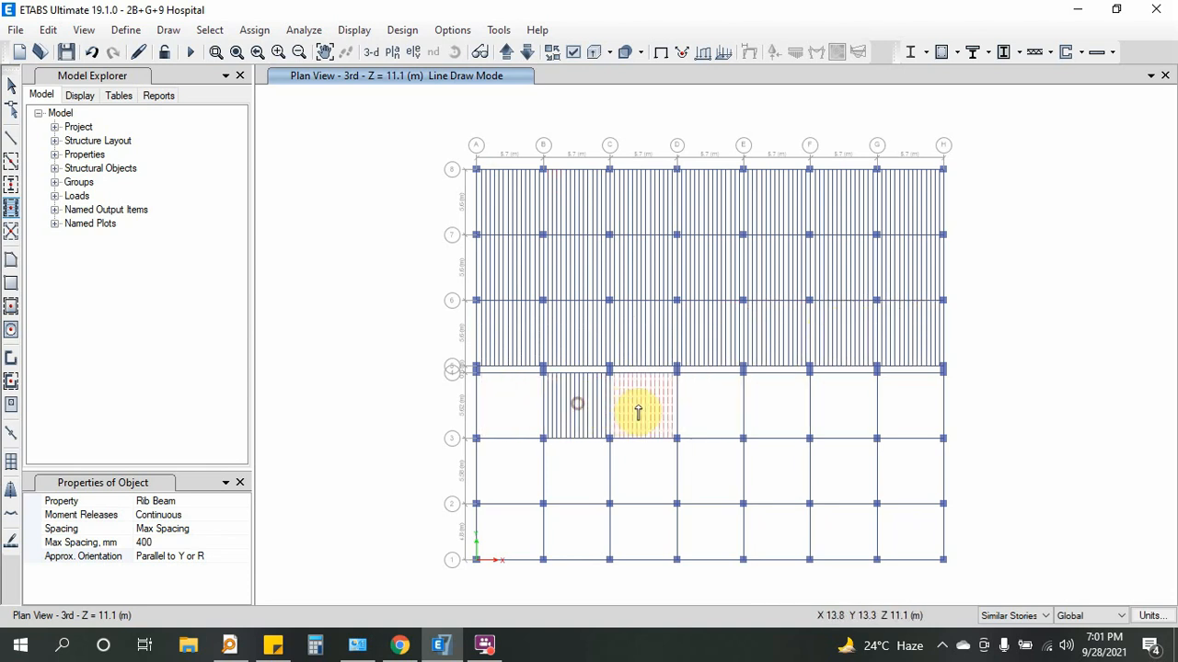
{"action": "left_click", "coordinate": [637, 406]}
{"action": "left_click", "coordinate": [711, 408]}
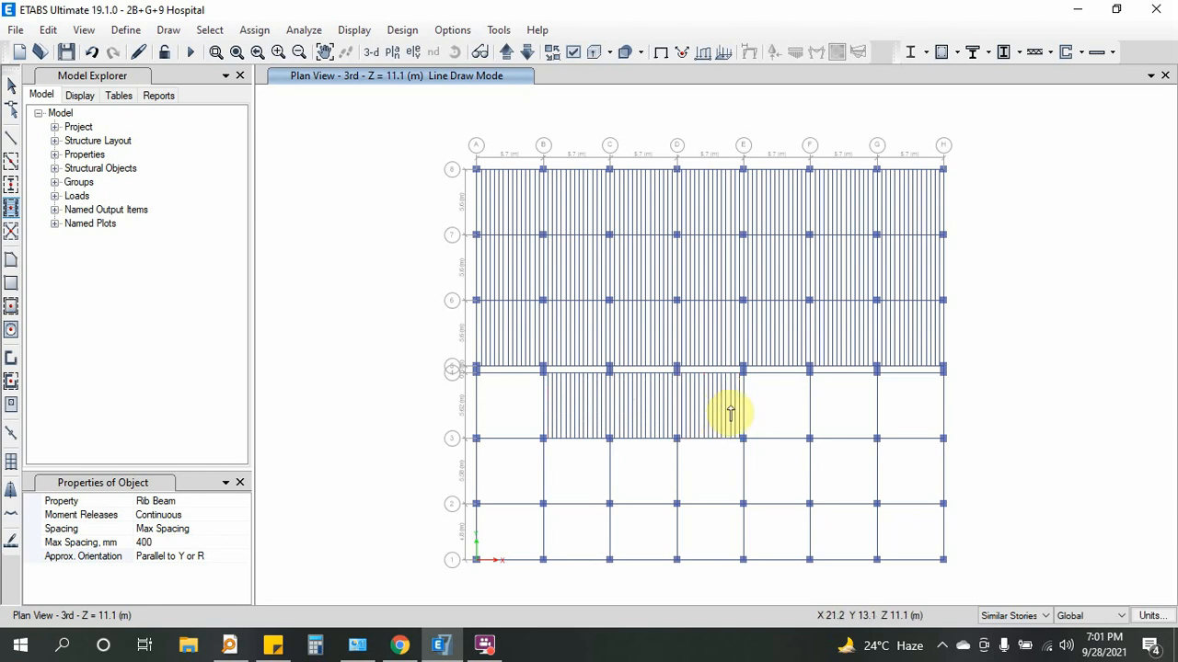
{"action": "left_click", "coordinate": [777, 408]}
{"action": "left_click", "coordinate": [917, 410]}
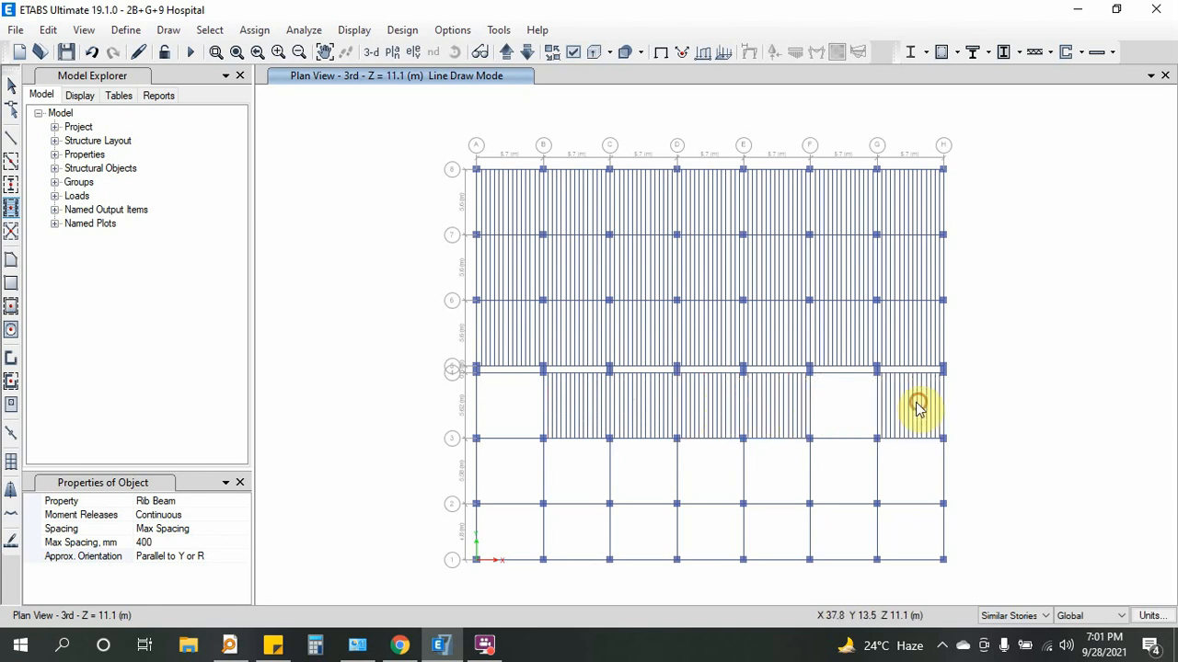
Step: Fill the bays between grids 3 and 1, from grid H to E, with Rib Beam secondary beams
{"action": "left_click", "coordinate": [900, 489]}
{"action": "left_click", "coordinate": [905, 525]}
{"action": "left_click", "coordinate": [844, 528]}
{"action": "left_click", "coordinate": [840, 486]}
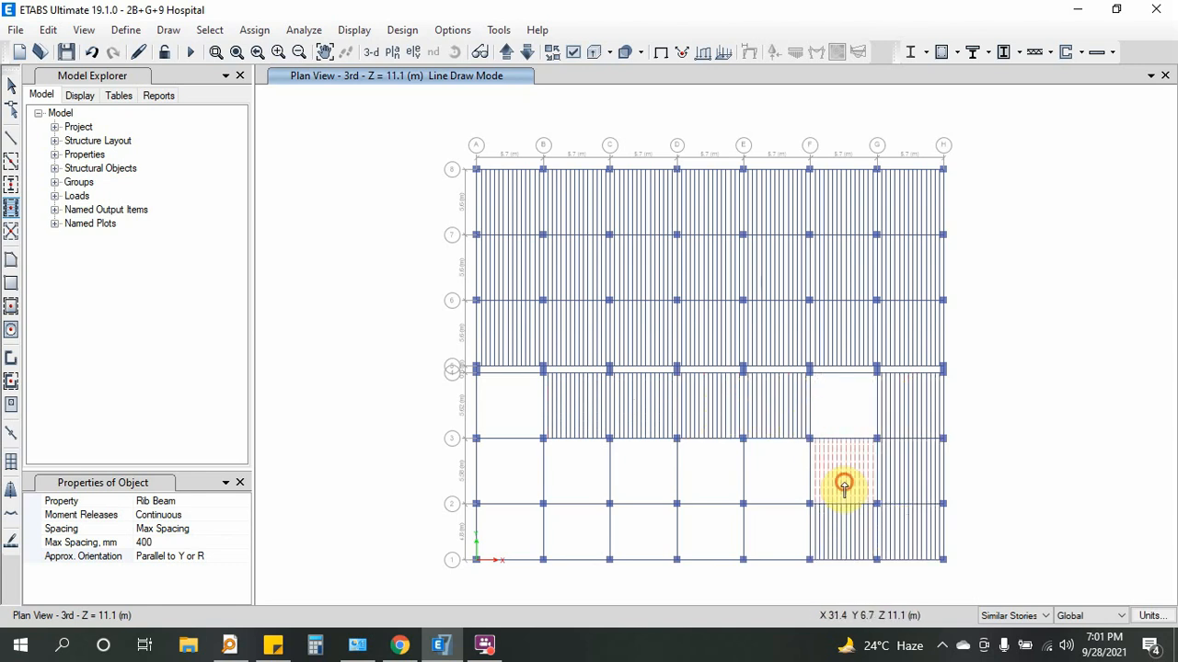
{"action": "left_click", "coordinate": [779, 492]}
{"action": "left_click", "coordinate": [771, 530]}
Step: Fill the remaining bays between grids 3 and 1, from grid E to A, with Rib Beam secondary beams
{"action": "left_click", "coordinate": [707, 524]}
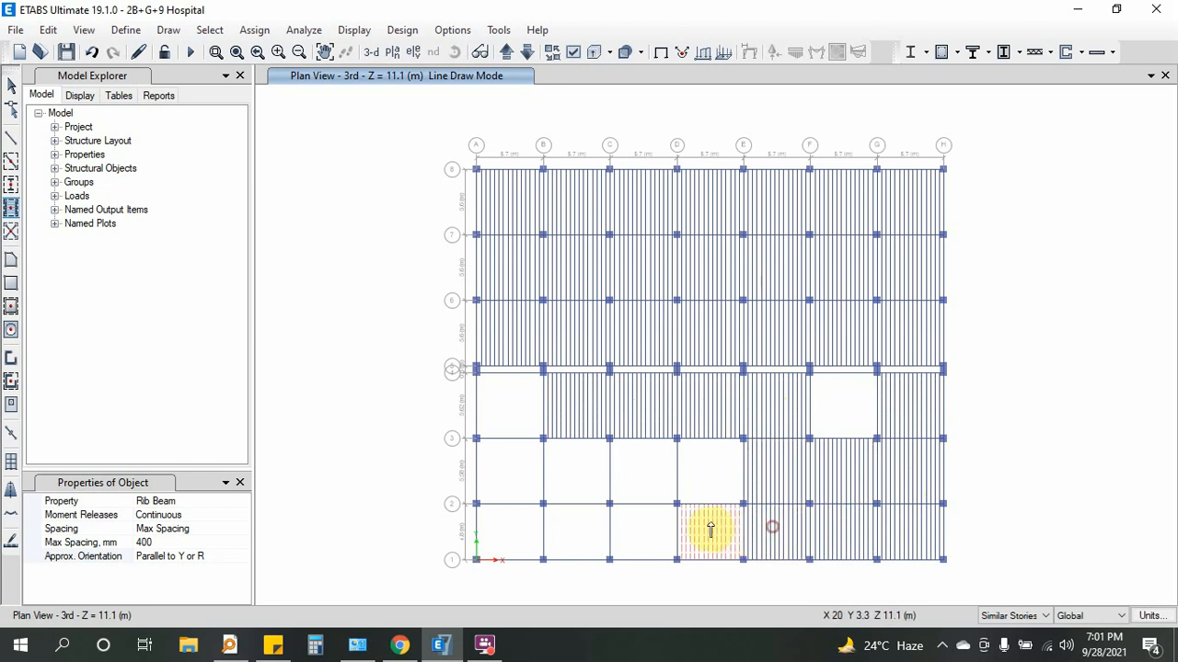
{"action": "left_click", "coordinate": [702, 475]}
{"action": "left_click", "coordinate": [649, 480]}
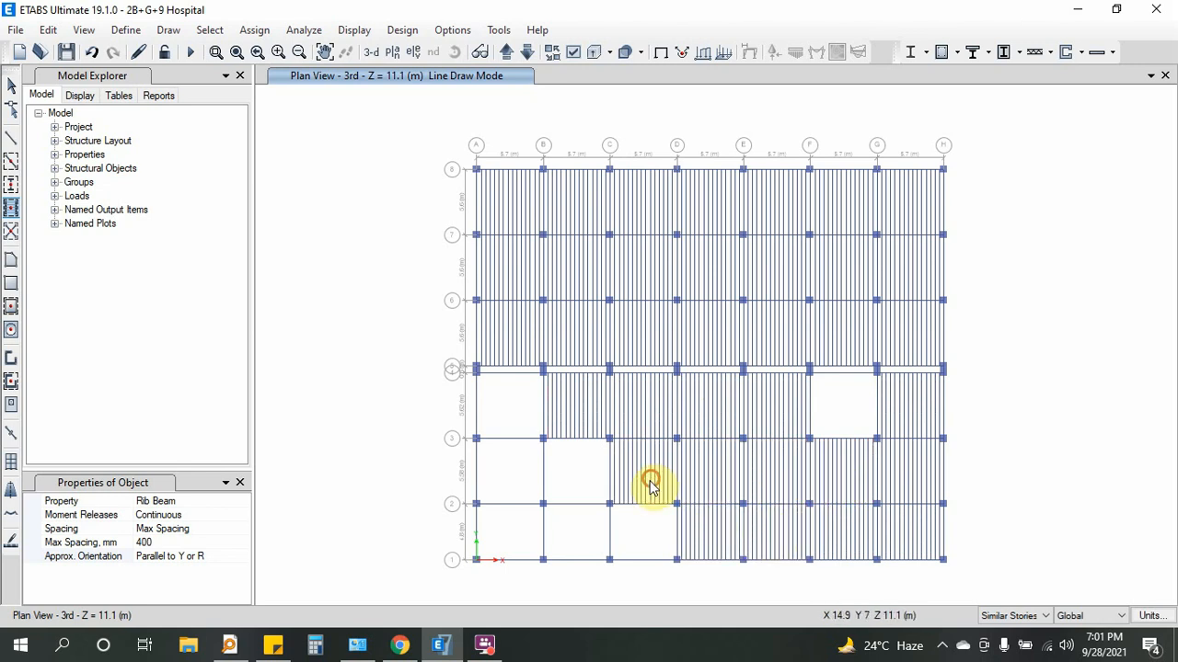
{"action": "left_click", "coordinate": [637, 537]}
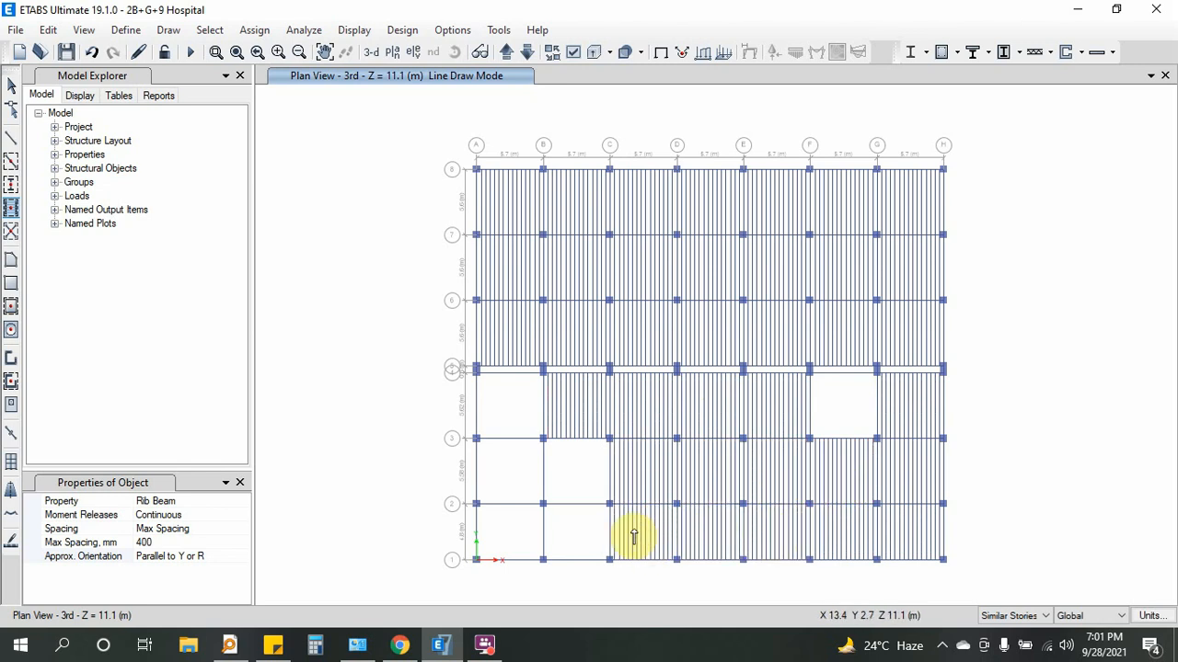
{"action": "left_click", "coordinate": [570, 473]}
{"action": "left_click", "coordinate": [556, 535]}
{"action": "left_click", "coordinate": [507, 525]}
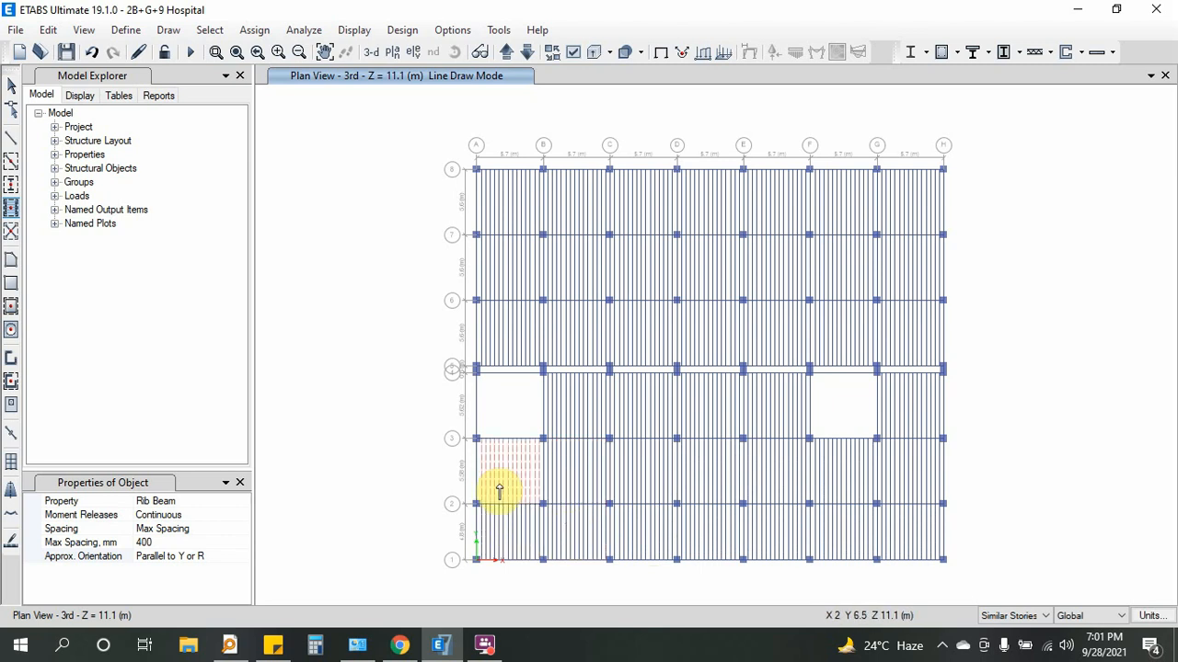
{"action": "left_click", "coordinate": [500, 487]}
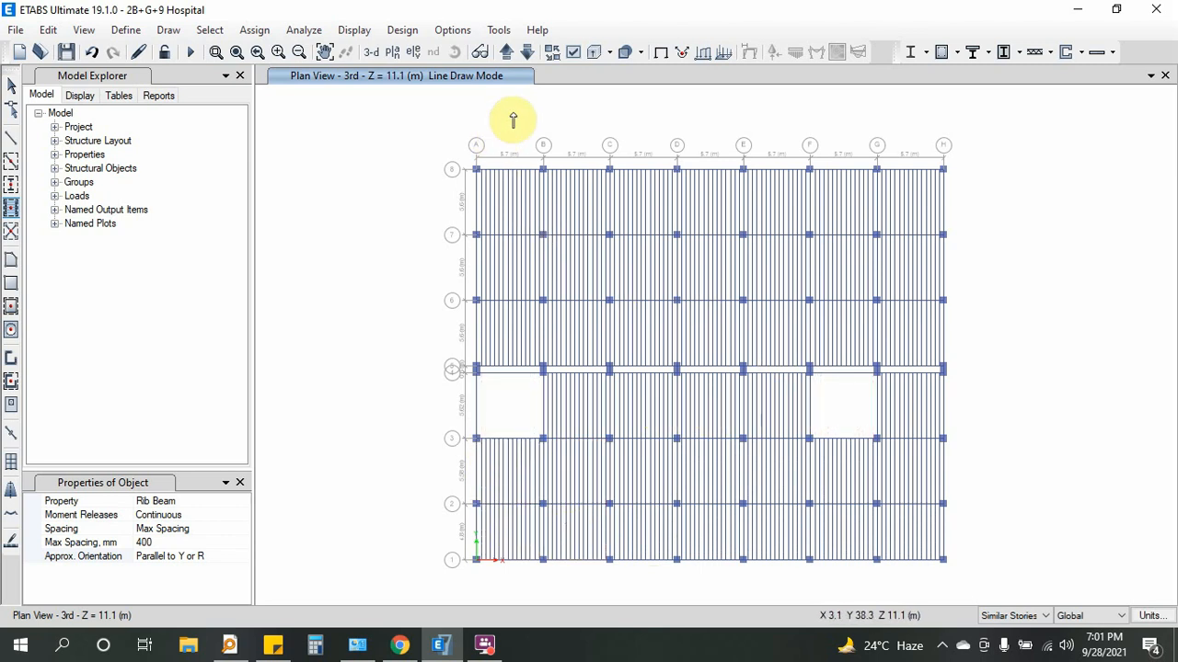
Step: Compare the 3rd story rib layout with the 2nd story plan, and end secondary beam drawing on the 3rd story plan
{"action": "left_click", "coordinate": [528, 52]}
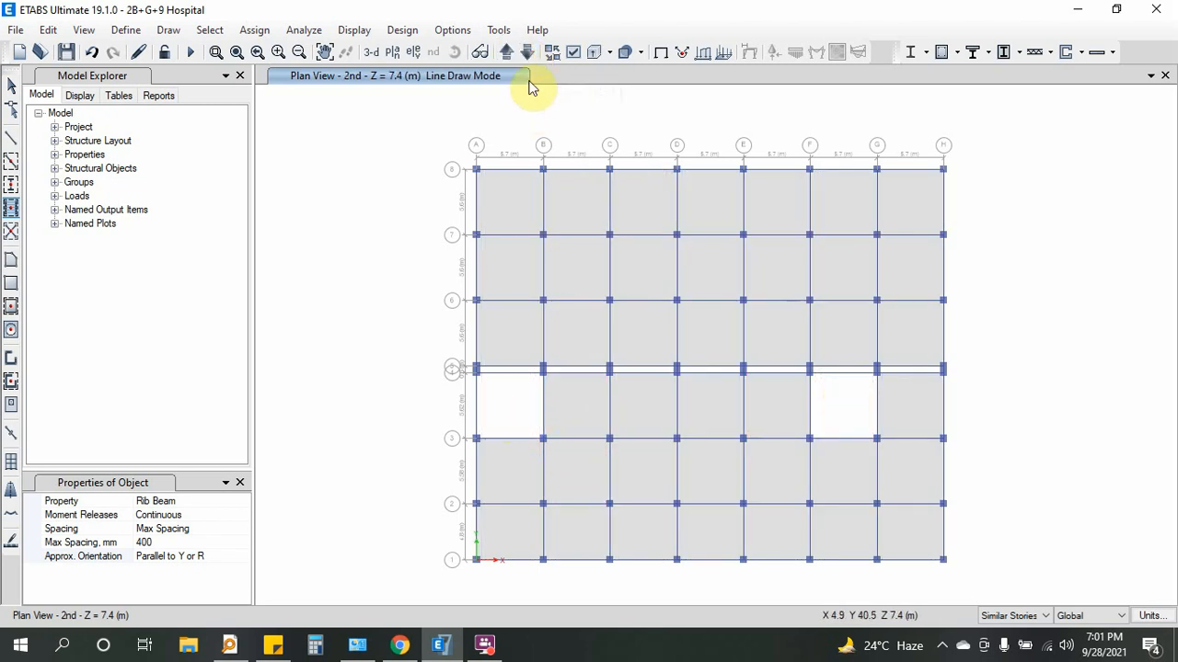
{"action": "left_click", "coordinate": [506, 53]}
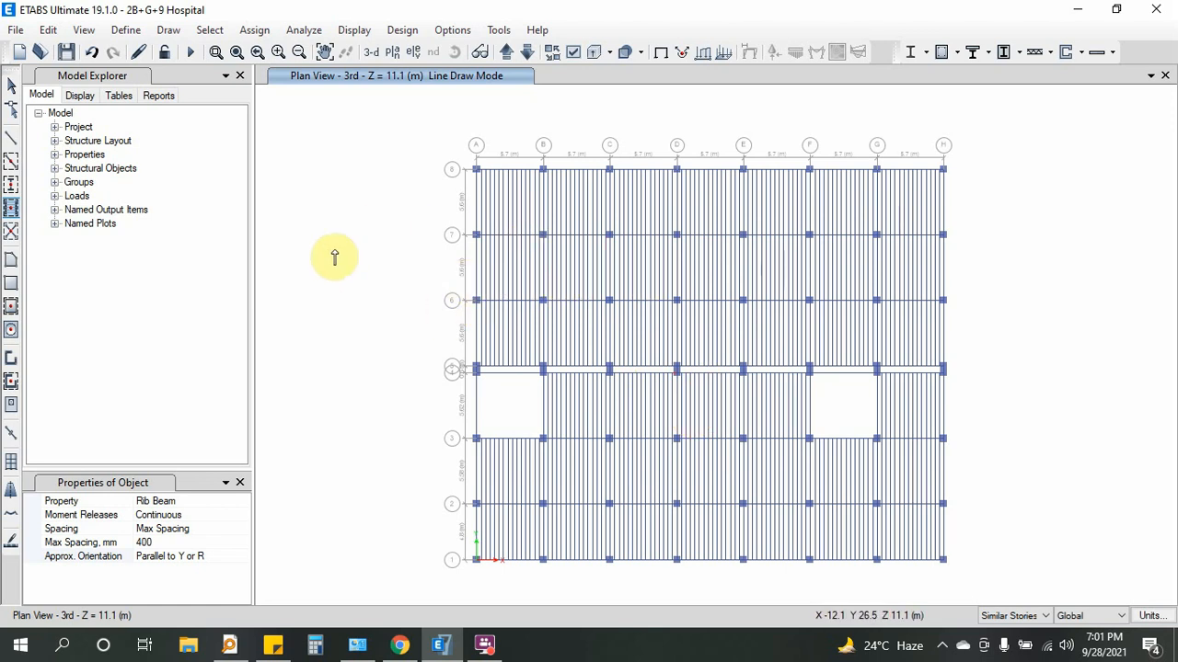
{"action": "key", "text": "Escape"}
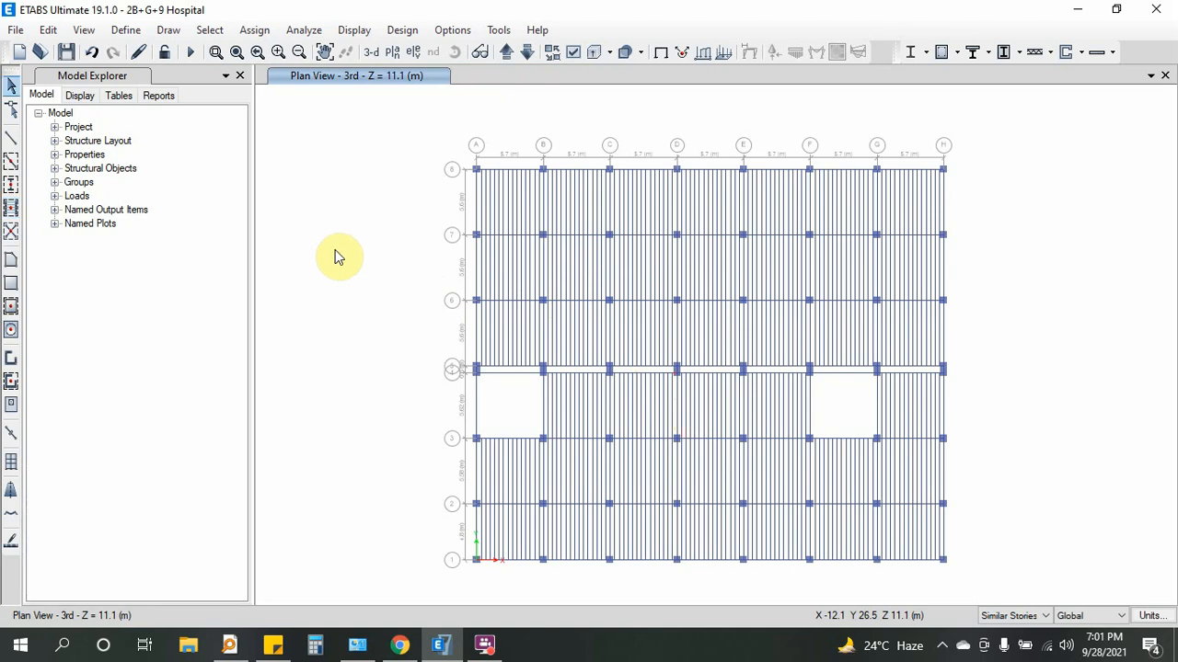
Step: Show the whole building in 3D and rotate it to examine the rib beams on the similar stories
{"action": "left_click", "coordinate": [368, 53]}
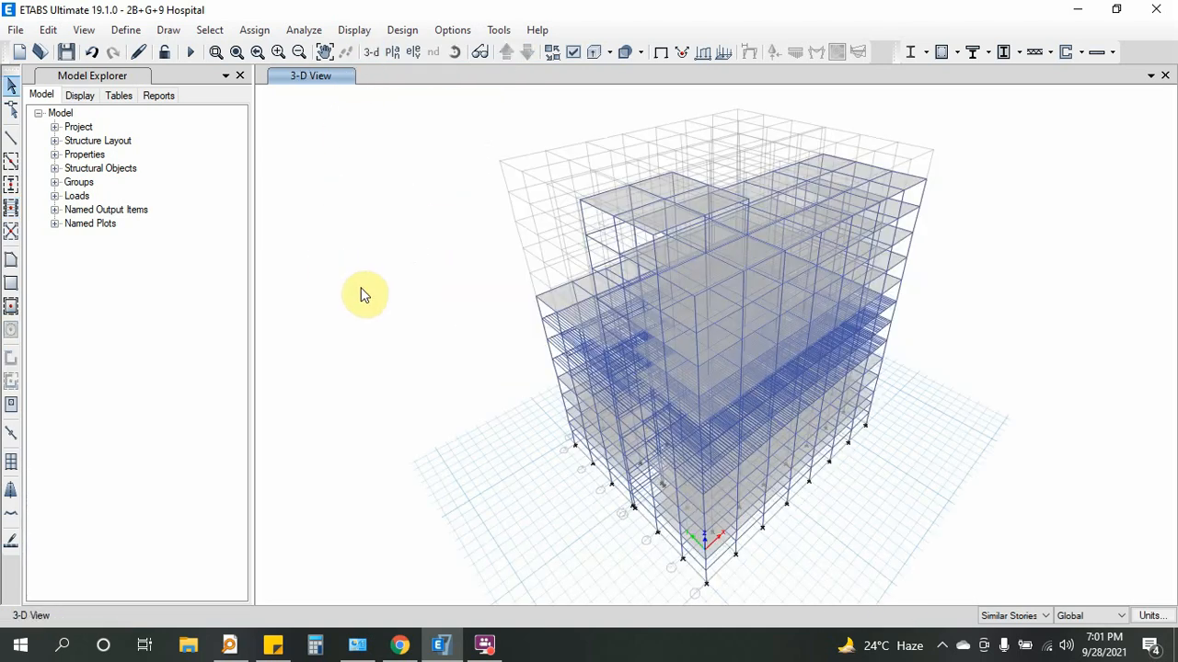
{"action": "left_click", "coordinate": [455, 52]}
{"action": "mouse_move", "coordinate": [447, 394]}
{"action": "left_mouse_down"}
{"action": "mouse_move", "coordinate": [442, 344]}
{"action": "mouse_move", "coordinate": [387, 331]}
{"action": "mouse_move", "coordinate": [468, 362]}
{"action": "mouse_move", "coordinate": [448, 398]}
{"action": "left_mouse_up"}
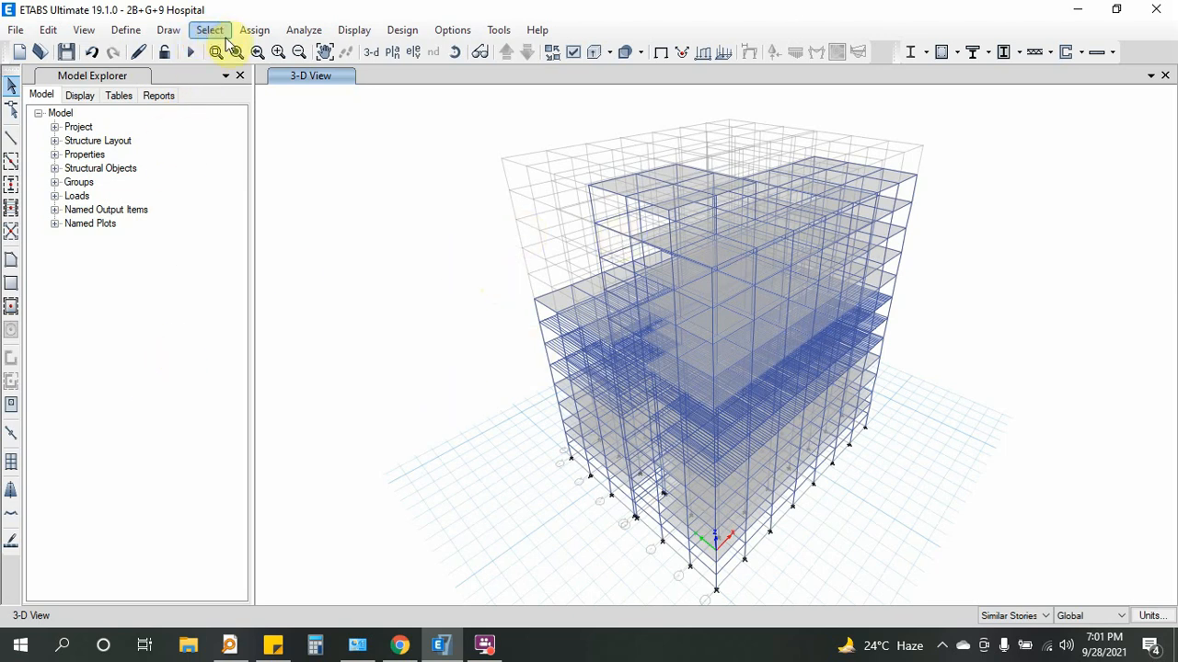
Step: Assign Ctrl+Q as the keyboard shortcut for Show Rendered View, taking it over from Clear Selection
{"action": "left_click", "coordinate": [445, 30]}
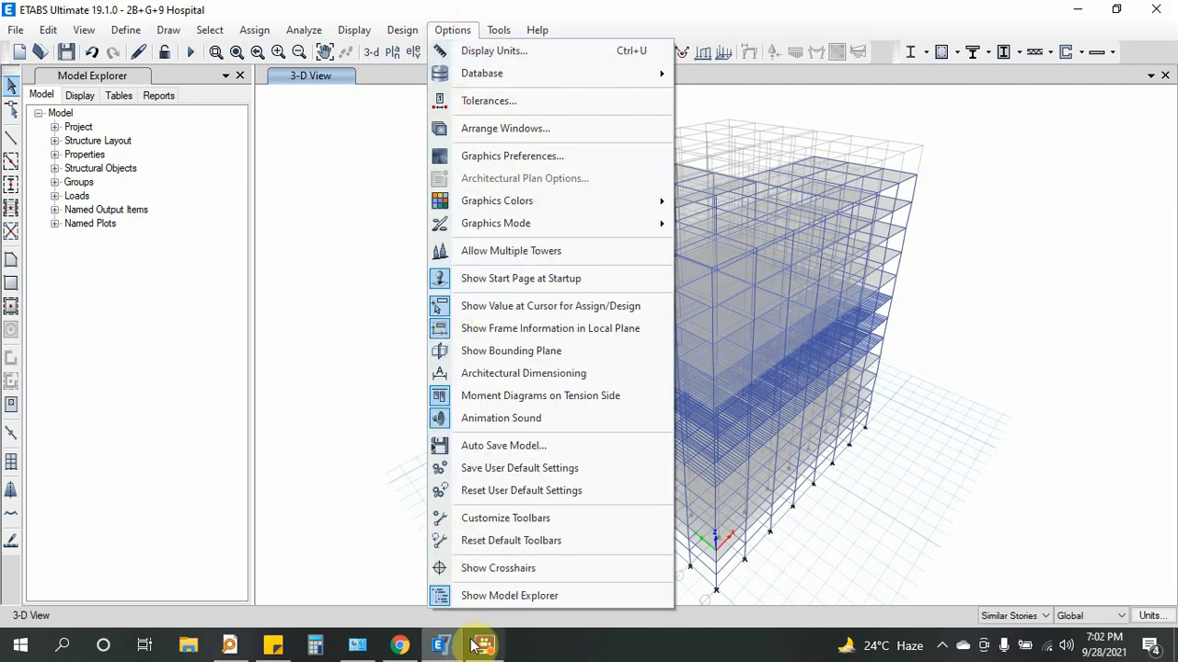
{"action": "left_click", "coordinate": [522, 514]}
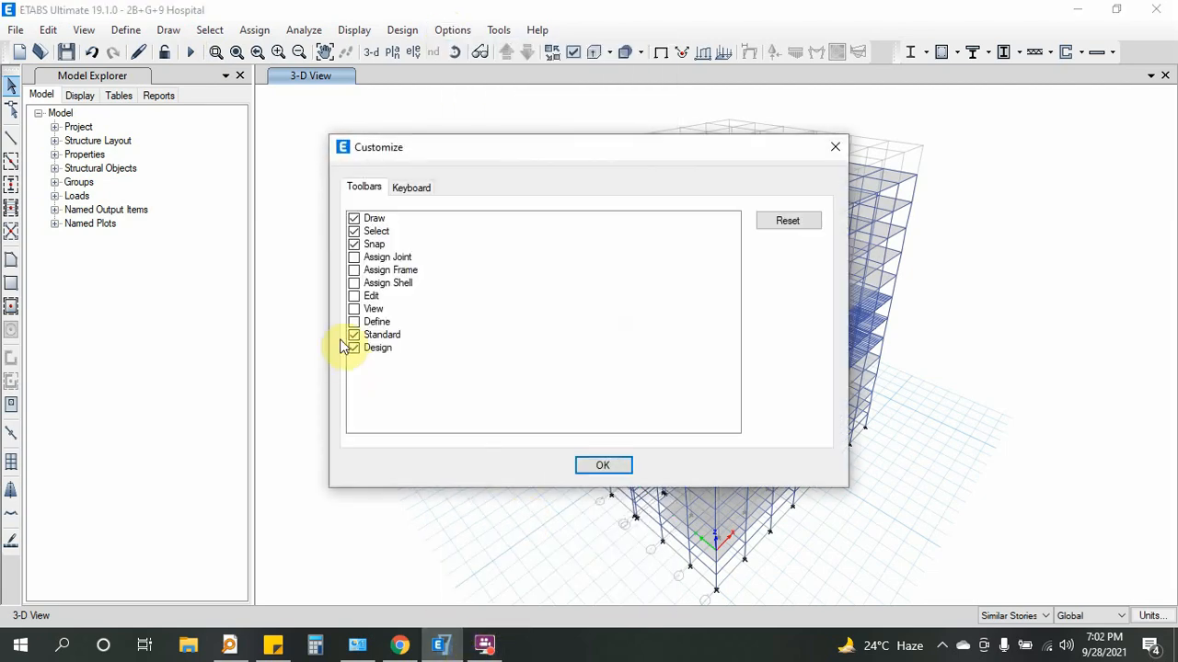
{"action": "left_click", "coordinate": [409, 189]}
{"action": "scroll", "coordinate": [393, 327], "scroll_direction": "down", "scroll_amount": 2}
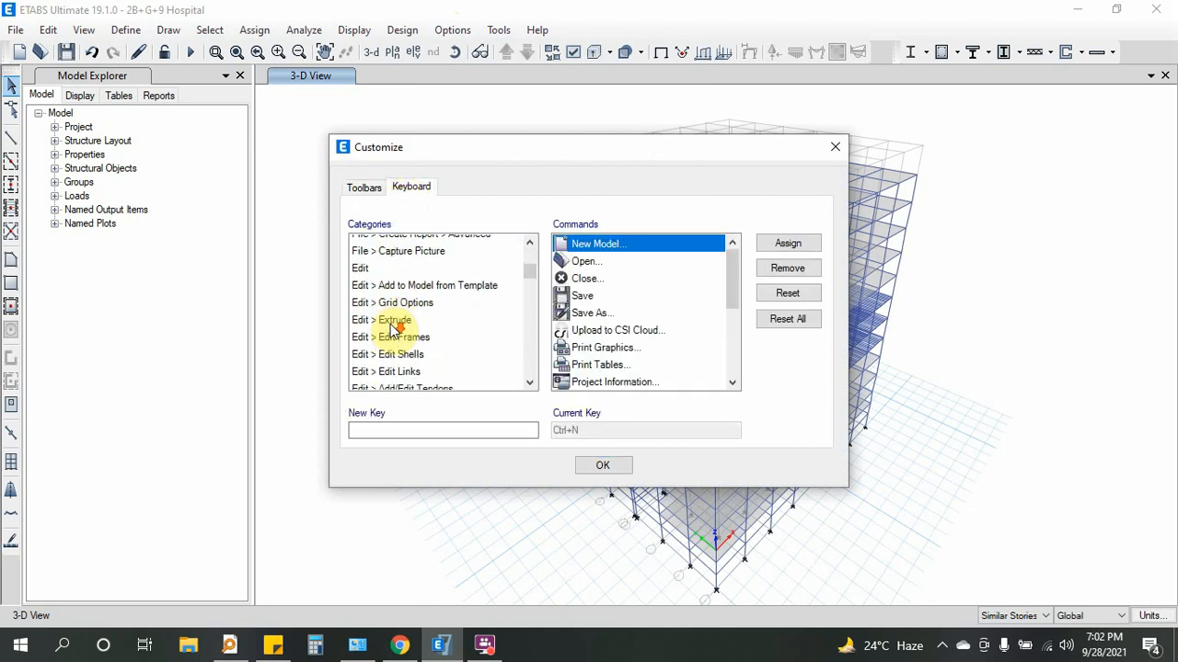
{"action": "scroll", "coordinate": [392, 325], "scroll_direction": "down", "scroll_amount": 3}
{"action": "left_click", "coordinate": [363, 320]}
{"action": "left_click", "coordinate": [362, 328]}
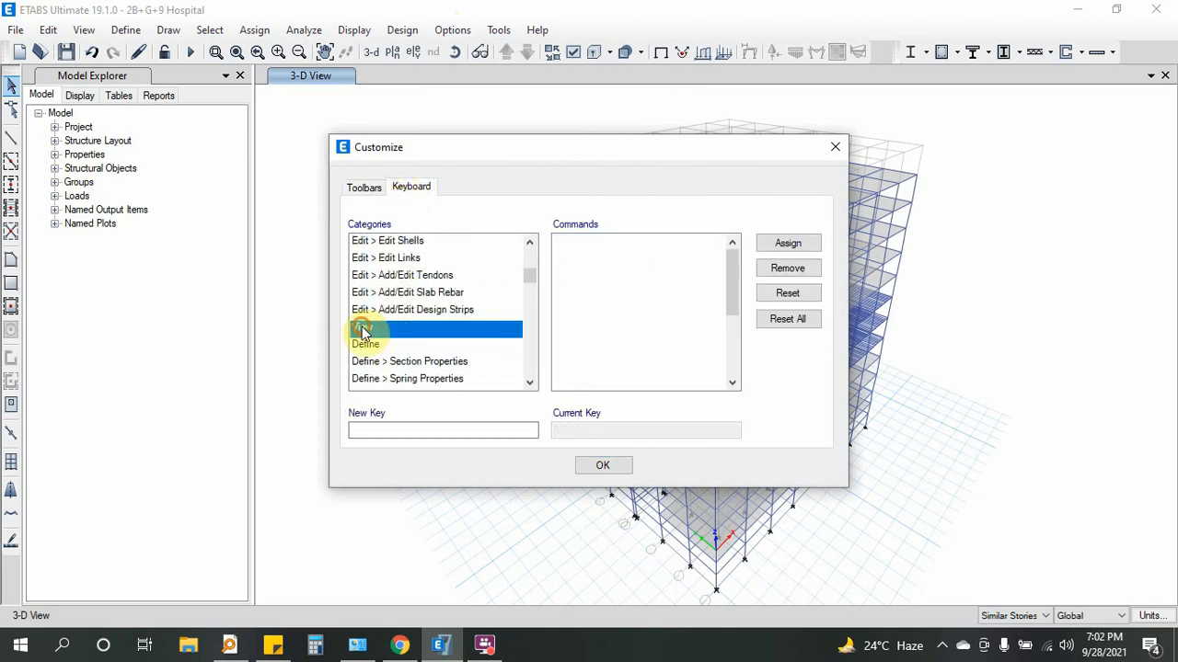
{"action": "scroll", "coordinate": [607, 331], "scroll_direction": "down", "scroll_amount": 5}
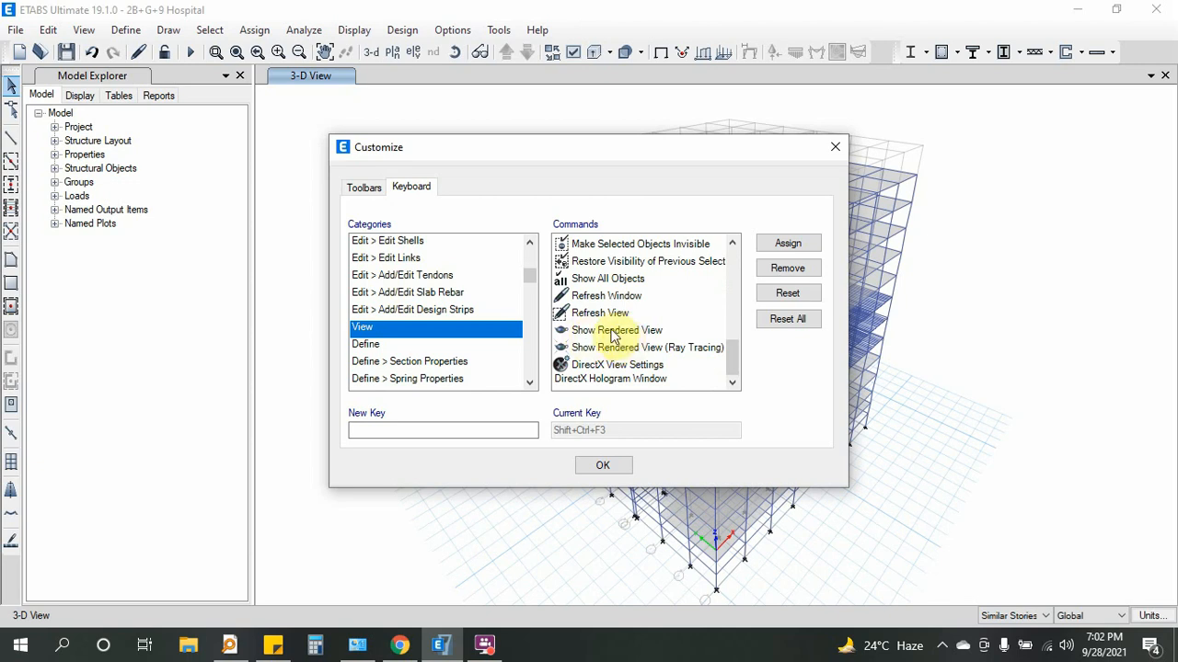
{"action": "left_click", "coordinate": [617, 333]}
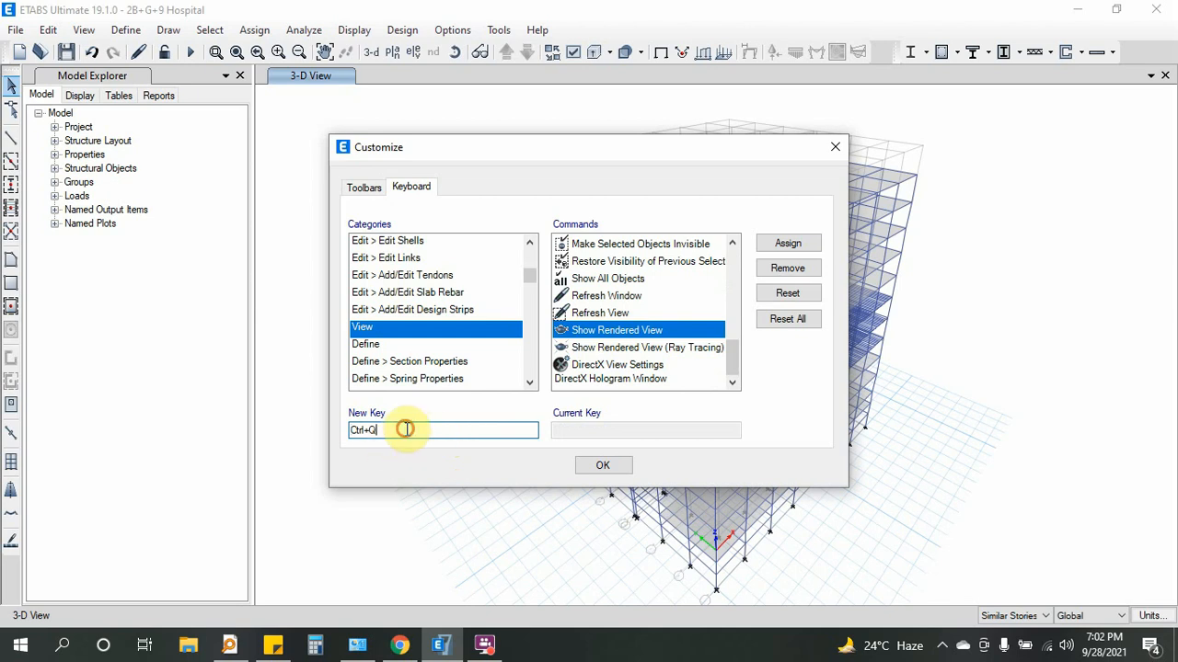
{"action": "left_click", "coordinate": [778, 245]}
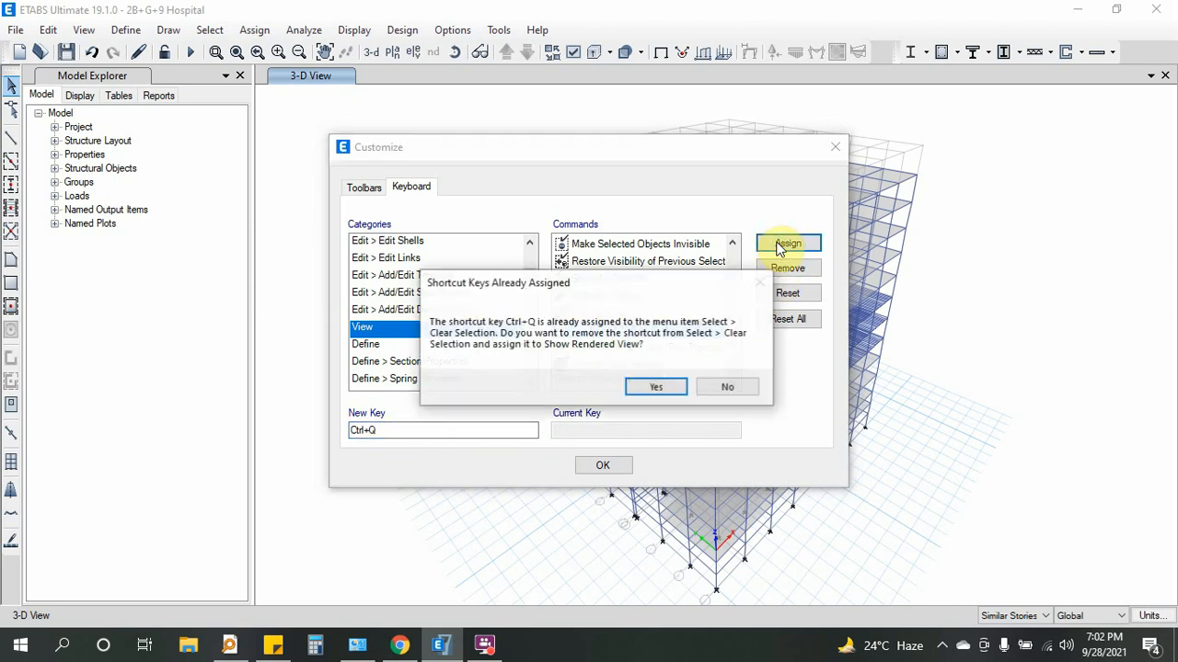
{"action": "left_click", "coordinate": [655, 385]}
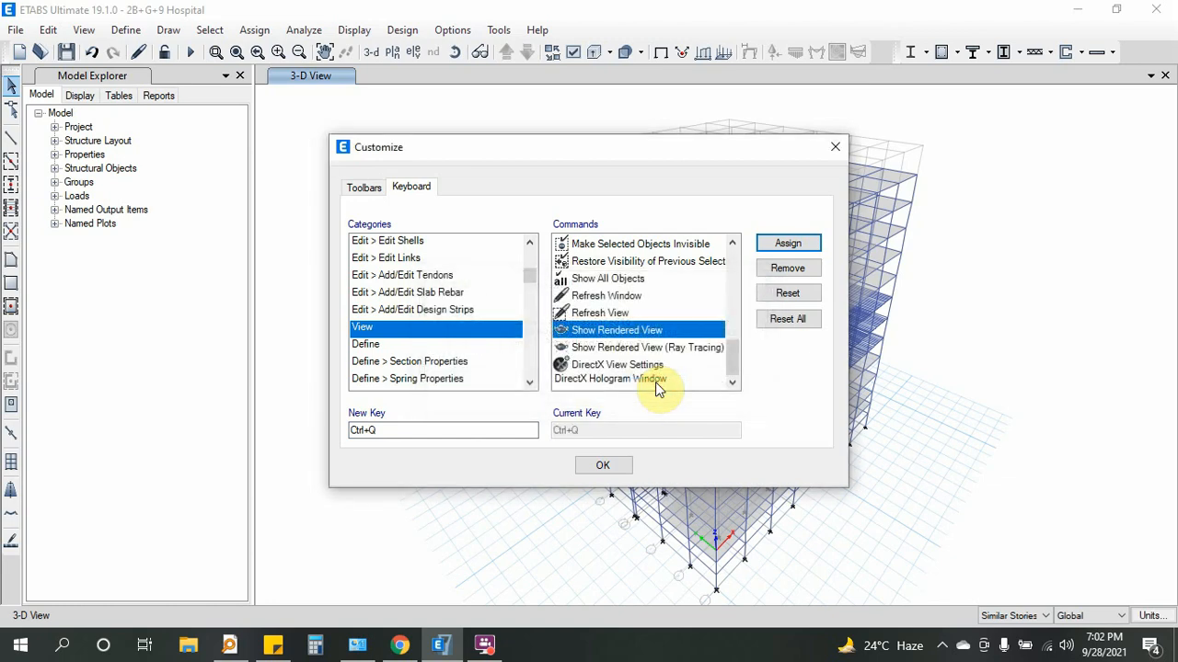
{"action": "left_click", "coordinate": [600, 468]}
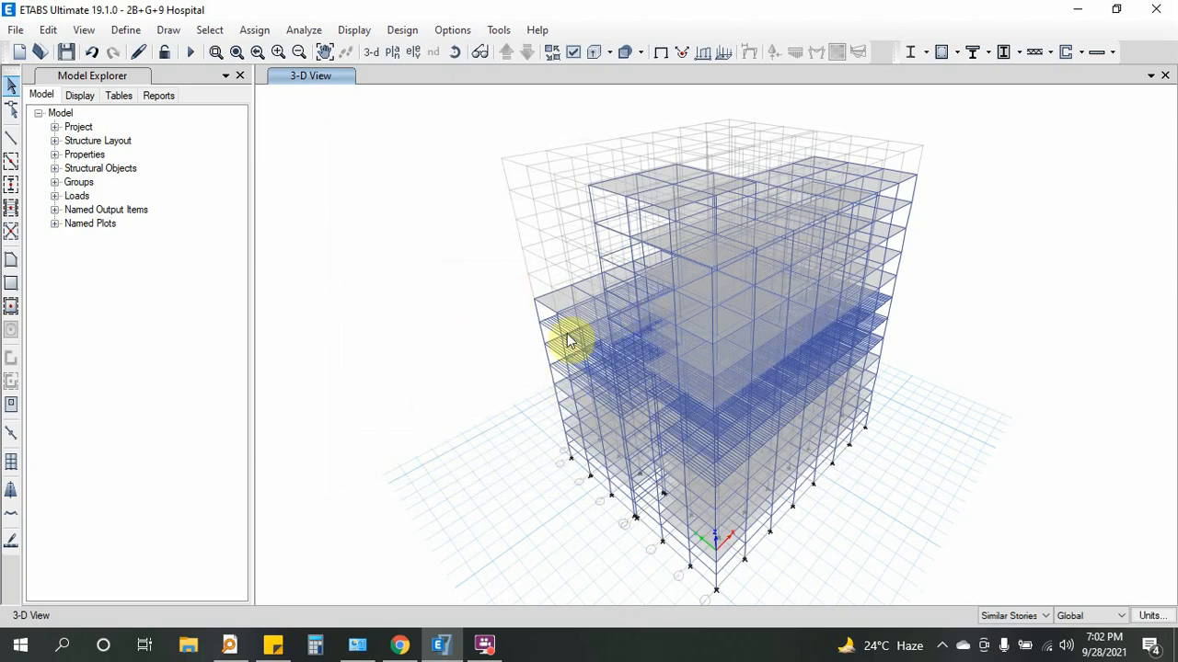
Step: Open the 3D rendered view of the hospital and examine the frame and floors of the ribbed stories up close
{"action": "key", "text": "ctrl+q"}
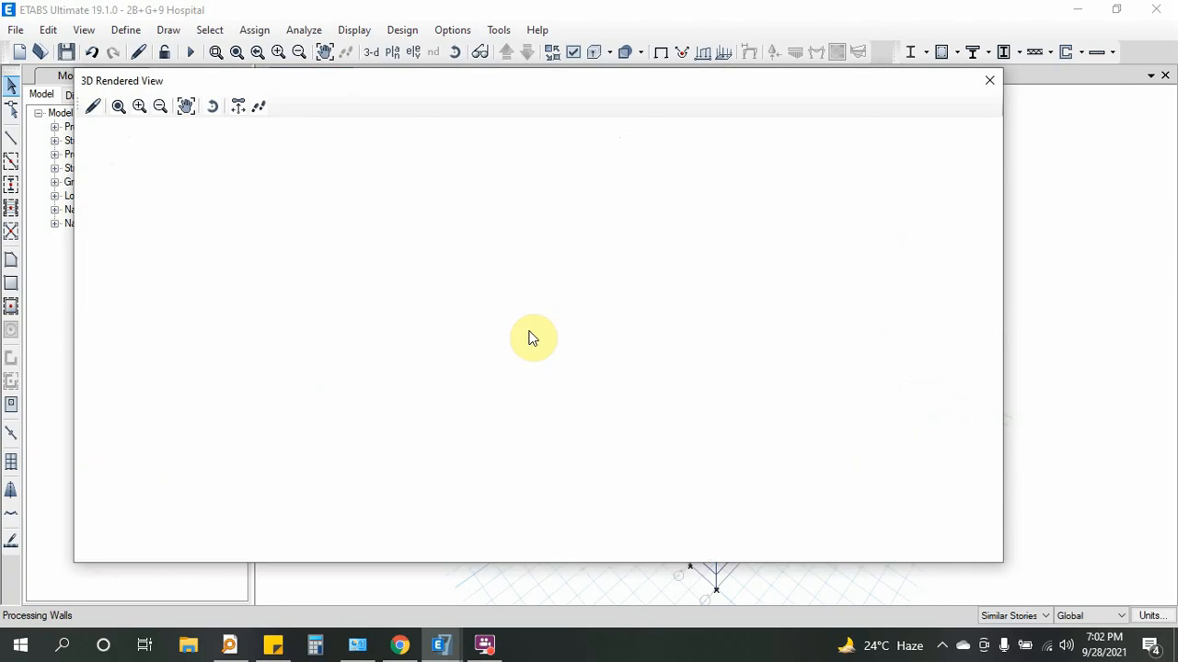
{"action": "scroll", "coordinate": [536, 301], "scroll_direction": "down", "scroll_amount": 2}
{"action": "scroll", "coordinate": [537, 302], "scroll_direction": "up", "scroll_amount": 5}
{"action": "left_click_drag", "start_coordinate": [525, 357], "coordinate": [625, 450]}
{"action": "scroll", "coordinate": [497, 359], "scroll_direction": "up", "scroll_amount": 6}
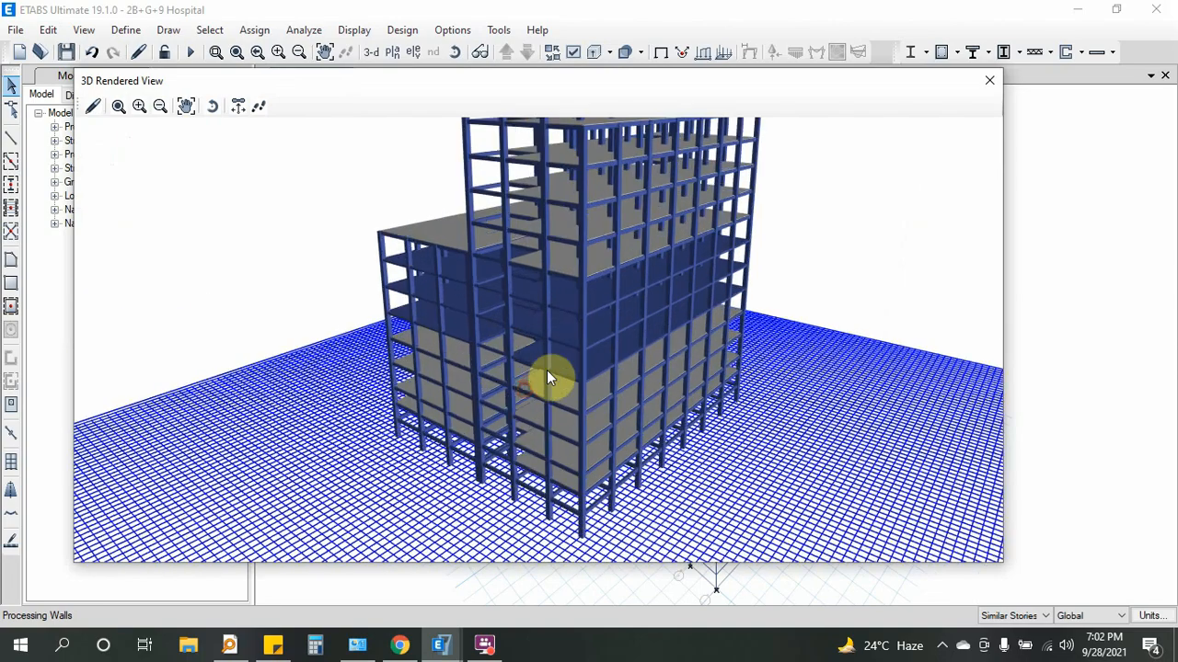
{"action": "scroll", "coordinate": [557, 348], "scroll_direction": "up", "scroll_amount": 8}
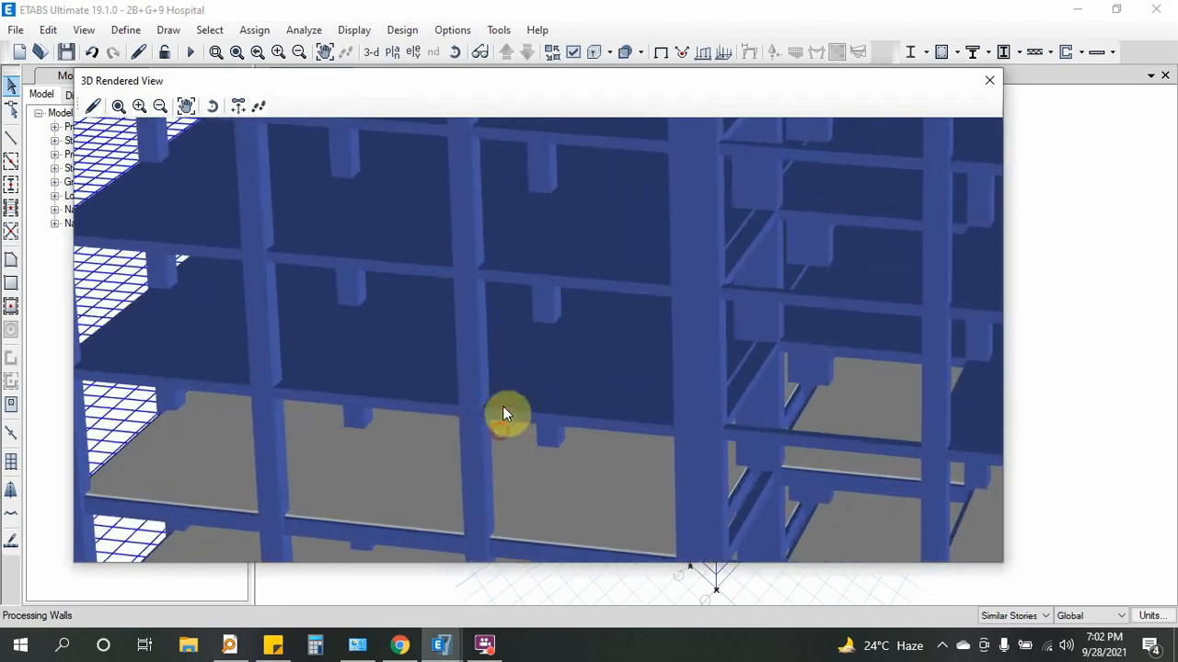
{"action": "scroll", "coordinate": [505, 384], "scroll_direction": "down", "scroll_amount": 8}
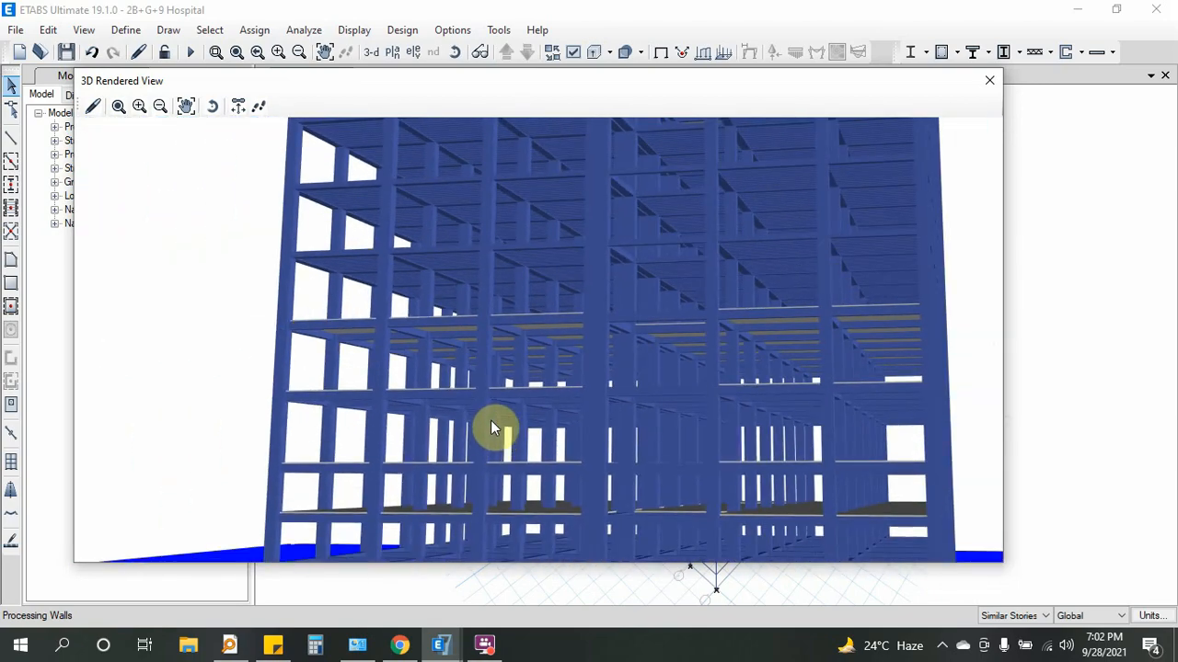
Step: Examine the rib beams from below the ribbed floors in the rendered view
{"action": "scroll", "coordinate": [480, 380], "scroll_direction": "up", "scroll_amount": 2}
{"action": "scroll", "coordinate": [436, 139], "scroll_direction": "up", "scroll_amount": 6}
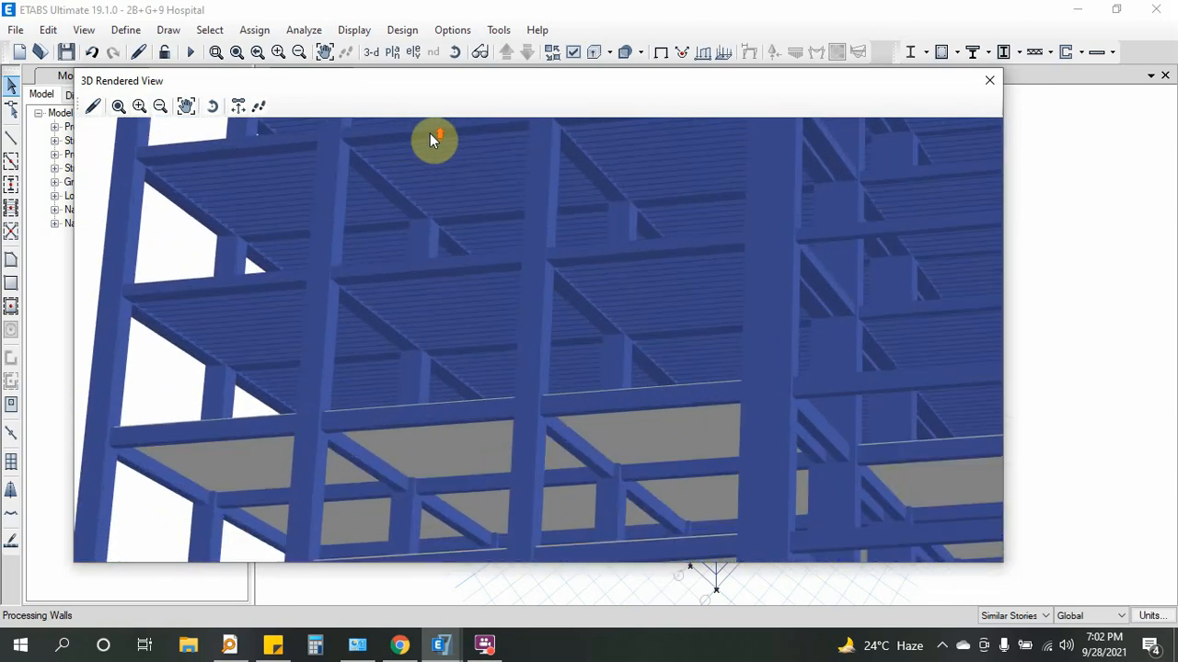
{"action": "scroll", "coordinate": [413, 237], "scroll_direction": "up", "scroll_amount": 6}
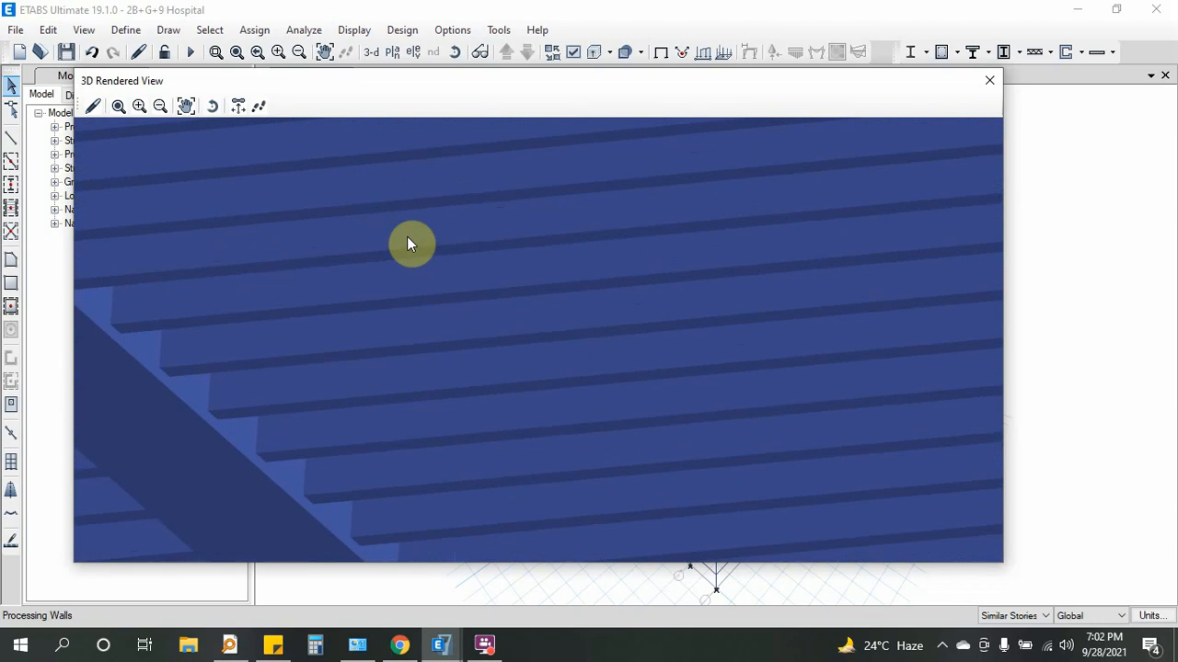
{"action": "scroll", "coordinate": [411, 373], "scroll_direction": "down", "scroll_amount": 6}
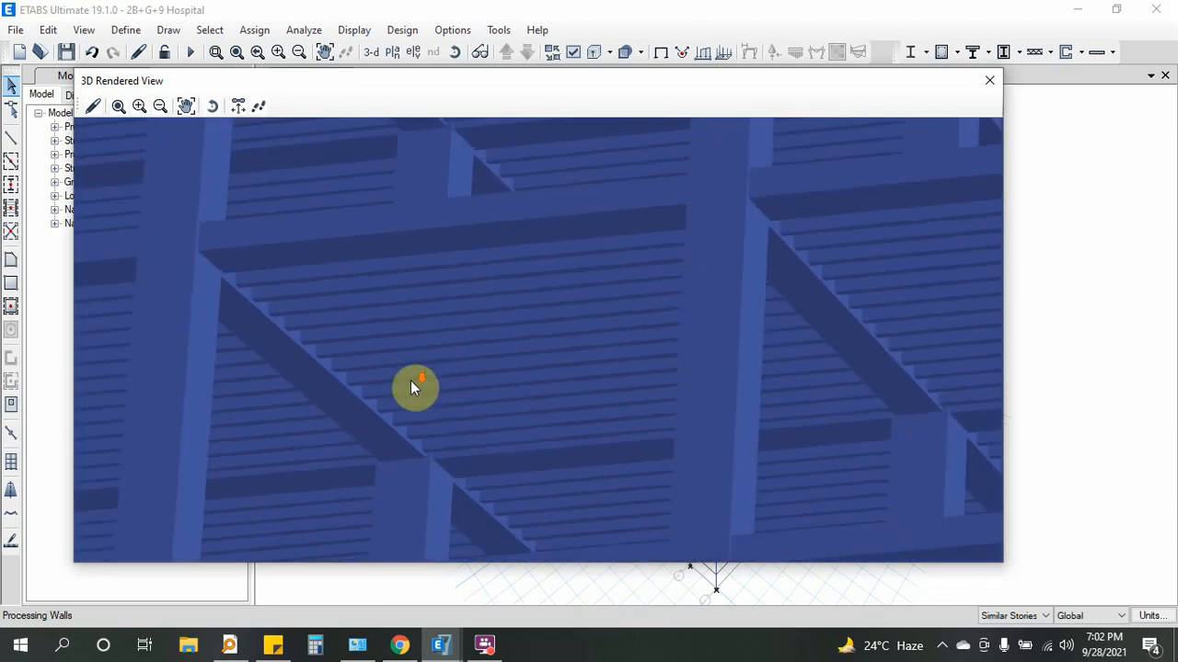
{"action": "scroll", "coordinate": [412, 387], "scroll_direction": "down", "scroll_amount": 4}
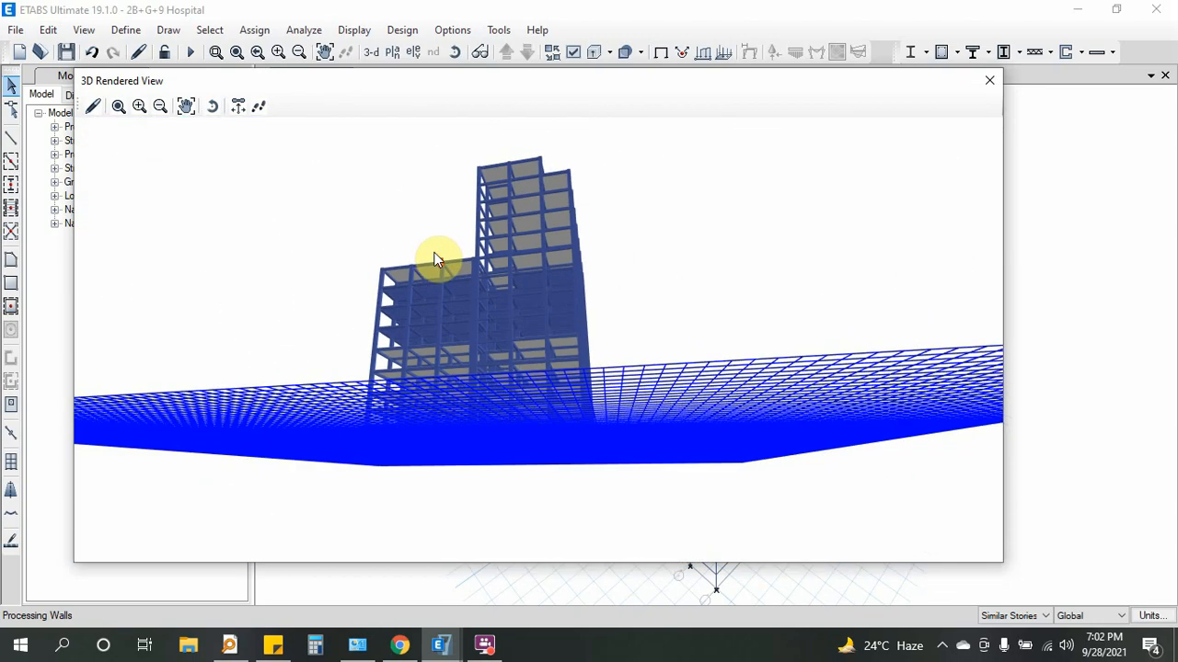
Step: Rotate the rendered building to inspect it from several sides, and close the rendered view
{"action": "left_click_drag", "start_coordinate": [447, 235], "coordinate": [705, 400]}
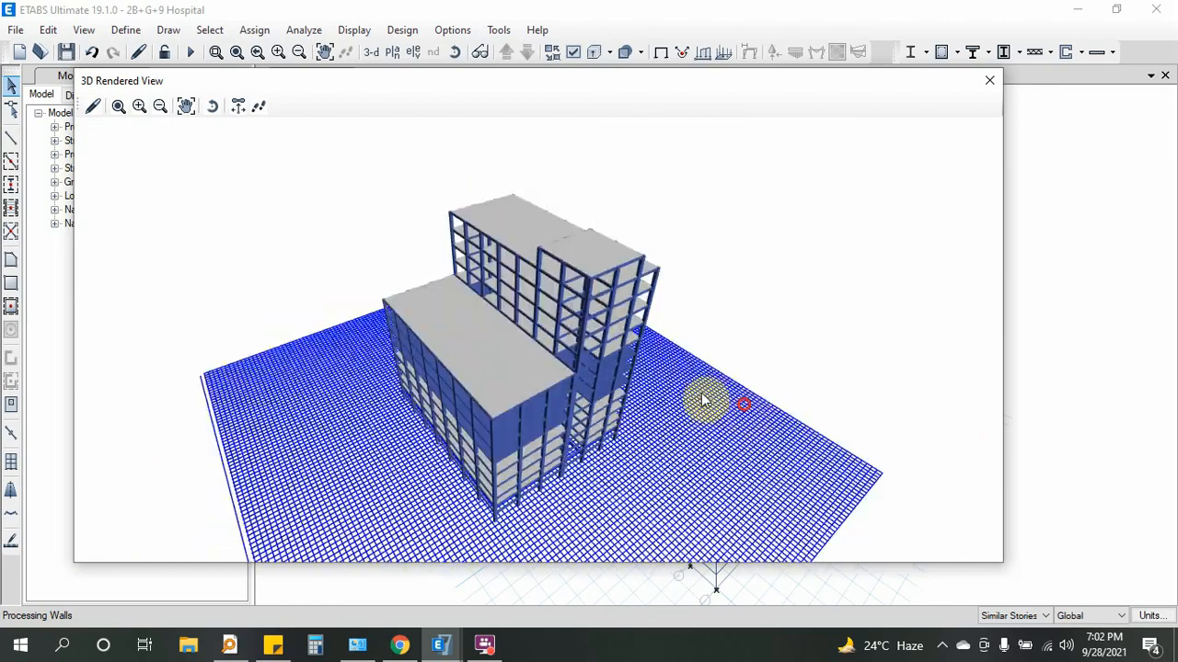
{"action": "left_click_drag", "start_coordinate": [457, 386], "coordinate": [525, 387]}
{"action": "left_click_drag", "start_coordinate": [411, 442], "coordinate": [282, 407]}
{"action": "left_click_drag", "start_coordinate": [646, 357], "coordinate": [929, 152]}
{"action": "left_click", "coordinate": [986, 79]}
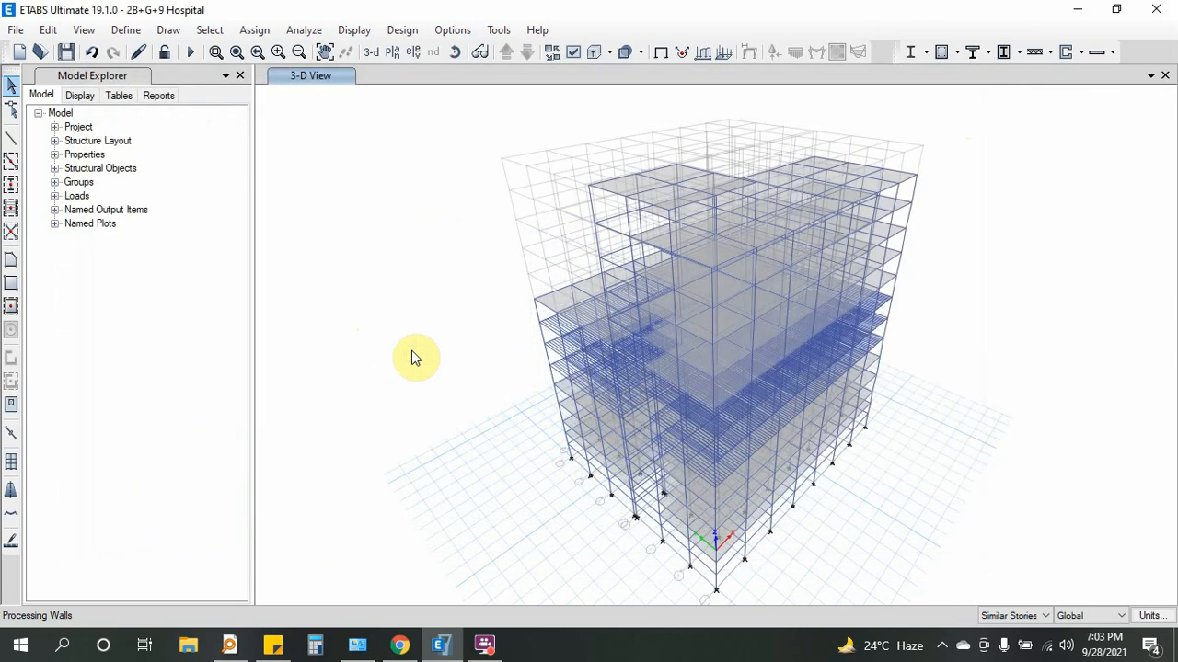
Step: Open the view options, choose coloring by Stories, and turn on Extrude Frames and Extrude Shells
{"action": "left_click", "coordinate": [573, 52]}
{"action": "left_click_drag", "start_coordinate": [580, 10], "coordinate": [349, 9]}
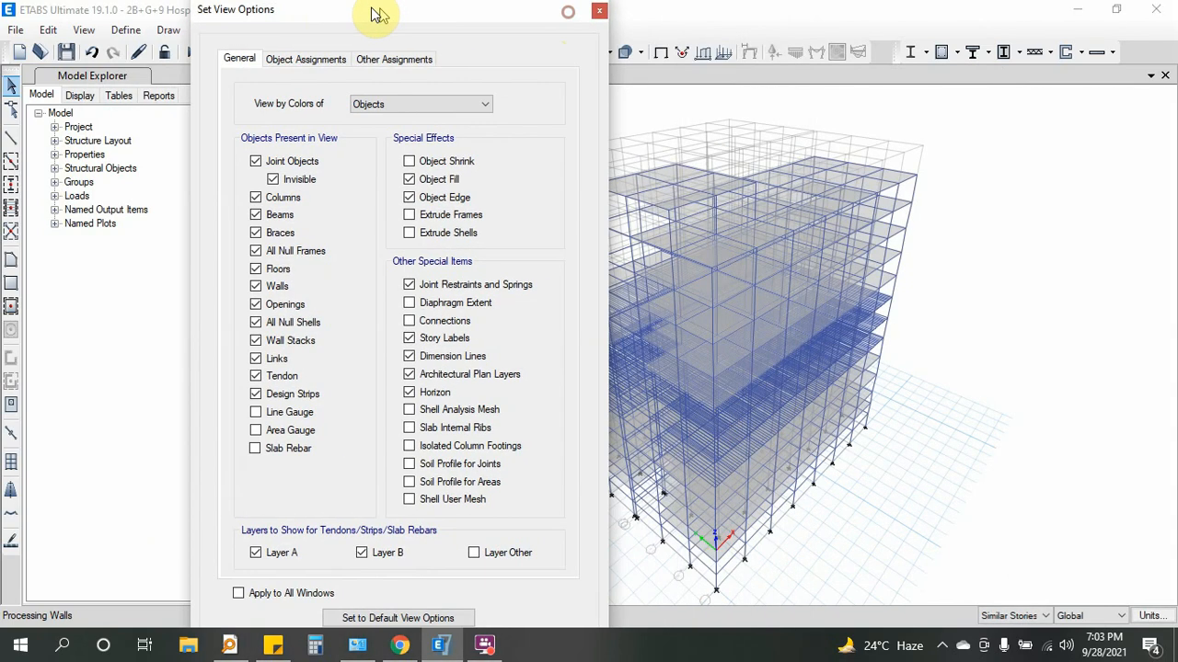
{"action": "left_click", "coordinate": [328, 107]}
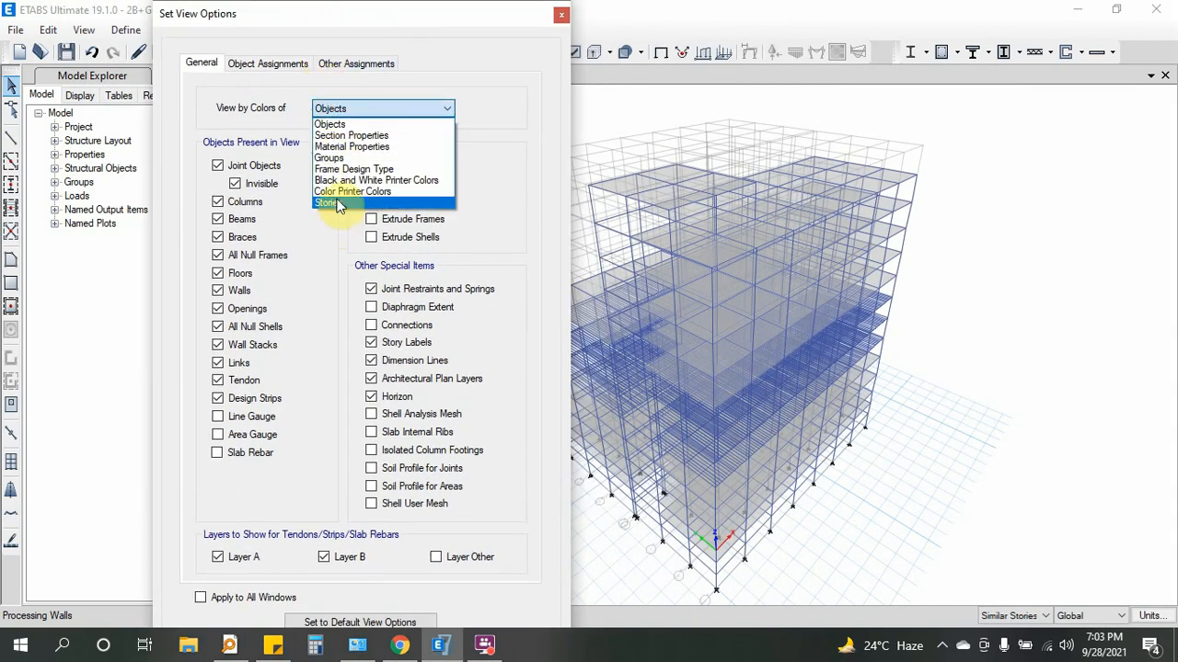
{"action": "left_click", "coordinate": [335, 198]}
{"action": "left_click", "coordinate": [395, 221]}
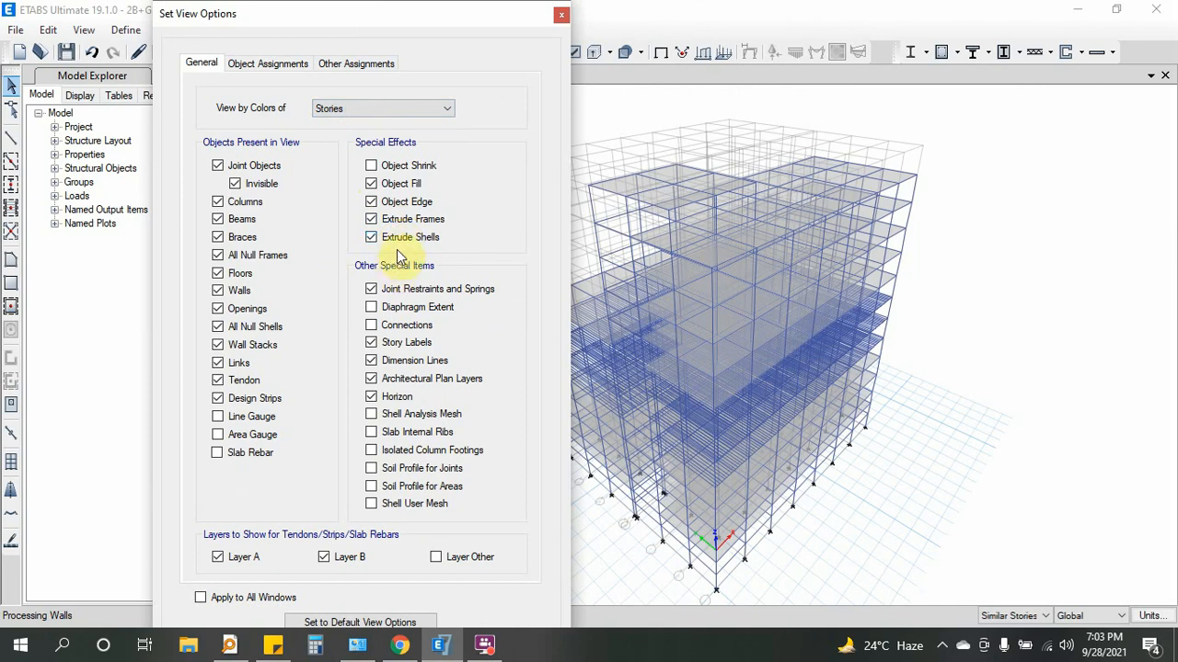
{"action": "left_click_drag", "start_coordinate": [399, 25], "coordinate": [399, 4]}
Step: Turn on automatic hiding of the Windows taskbar in desktop mode, and minimize the Settings window
{"action": "right_click", "coordinate": [610, 641]}
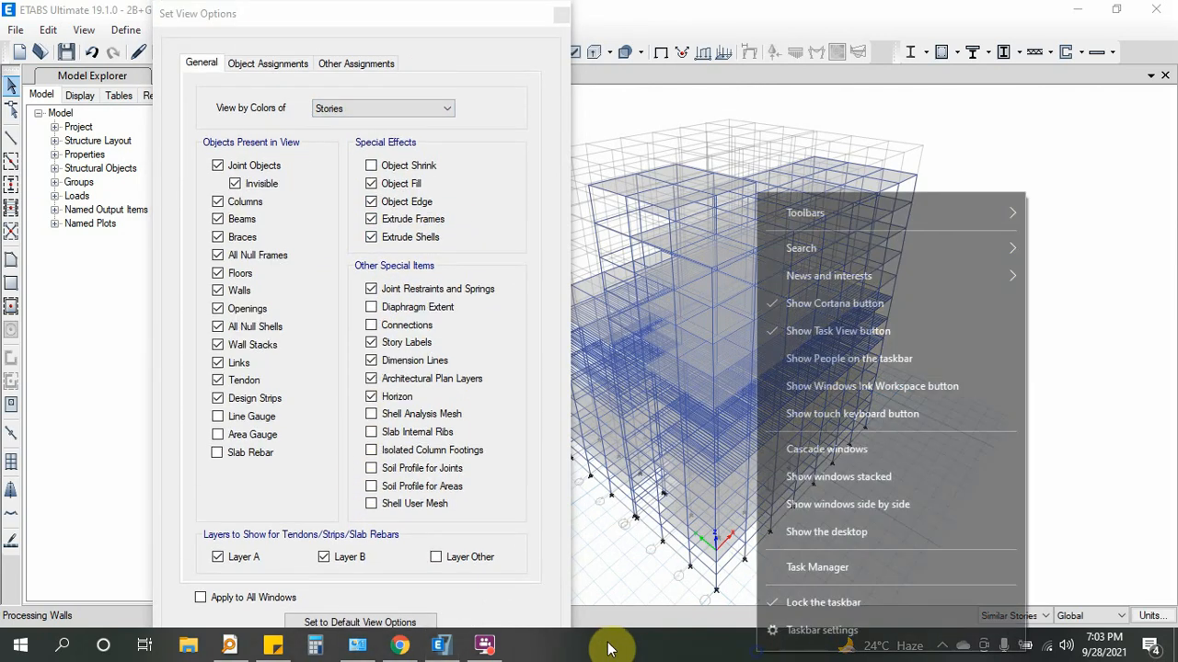
{"action": "left_click", "coordinate": [773, 632]}
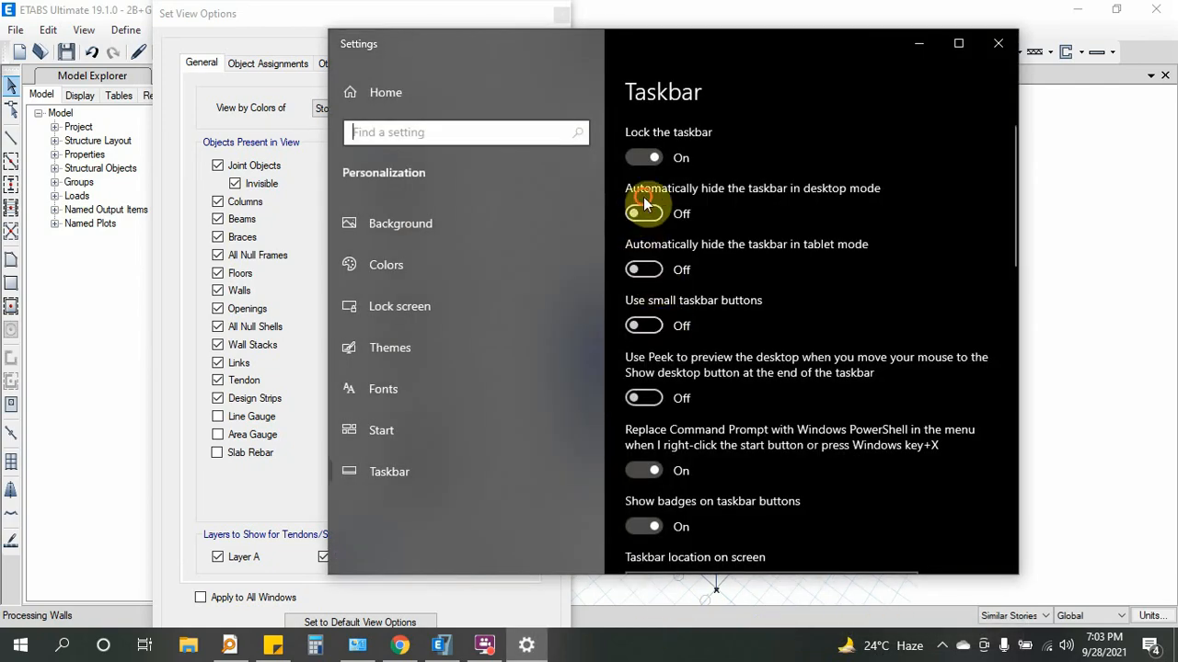
{"action": "left_click", "coordinate": [643, 213]}
{"action": "left_click", "coordinate": [918, 43]}
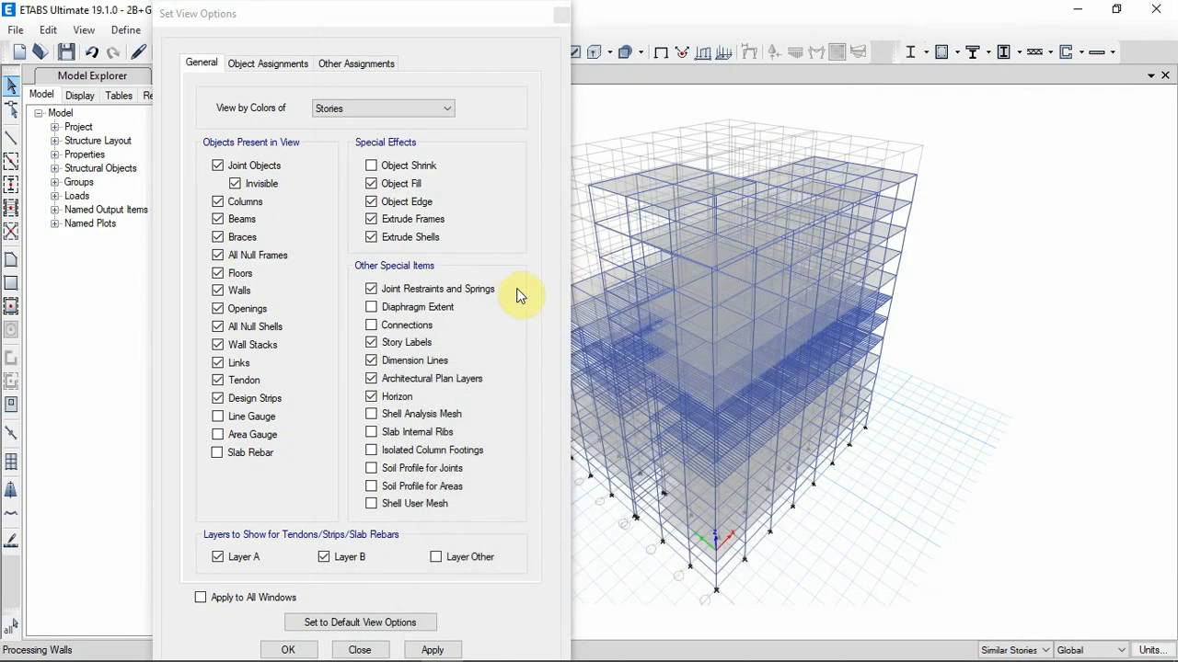
Step: Apply Extrude Frames and Extrude Shells to the 3D view with coloring by Objects
{"action": "left_click", "coordinate": [432, 649]}
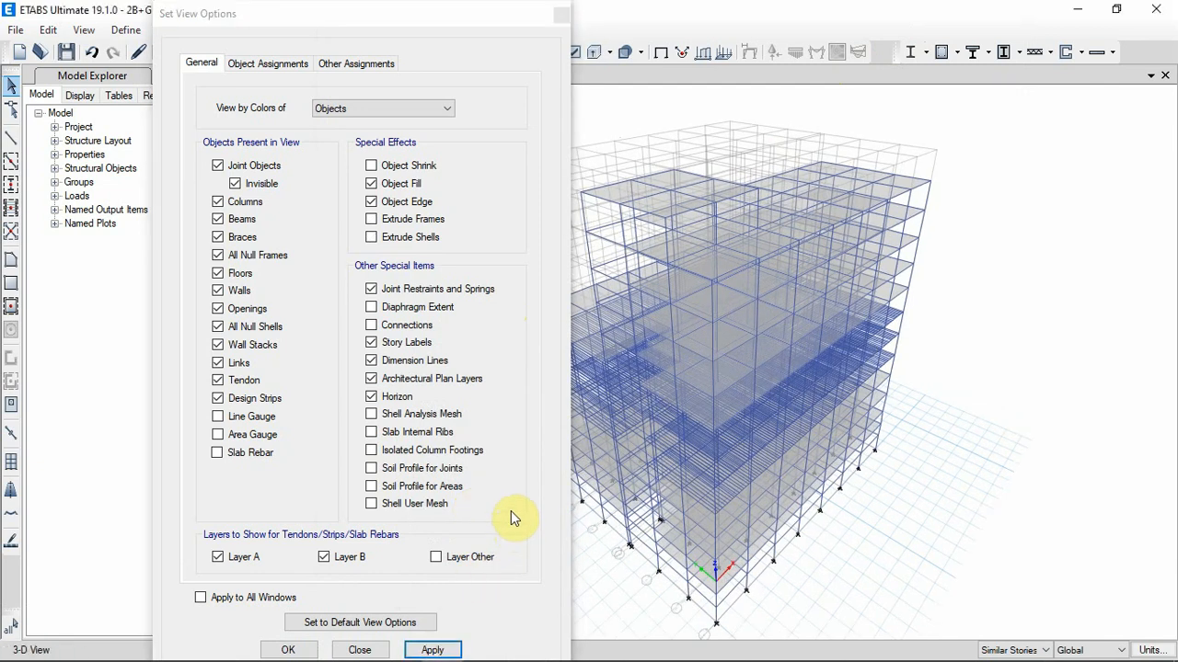
{"action": "left_click", "coordinate": [405, 220]}
{"action": "left_click", "coordinate": [401, 237]}
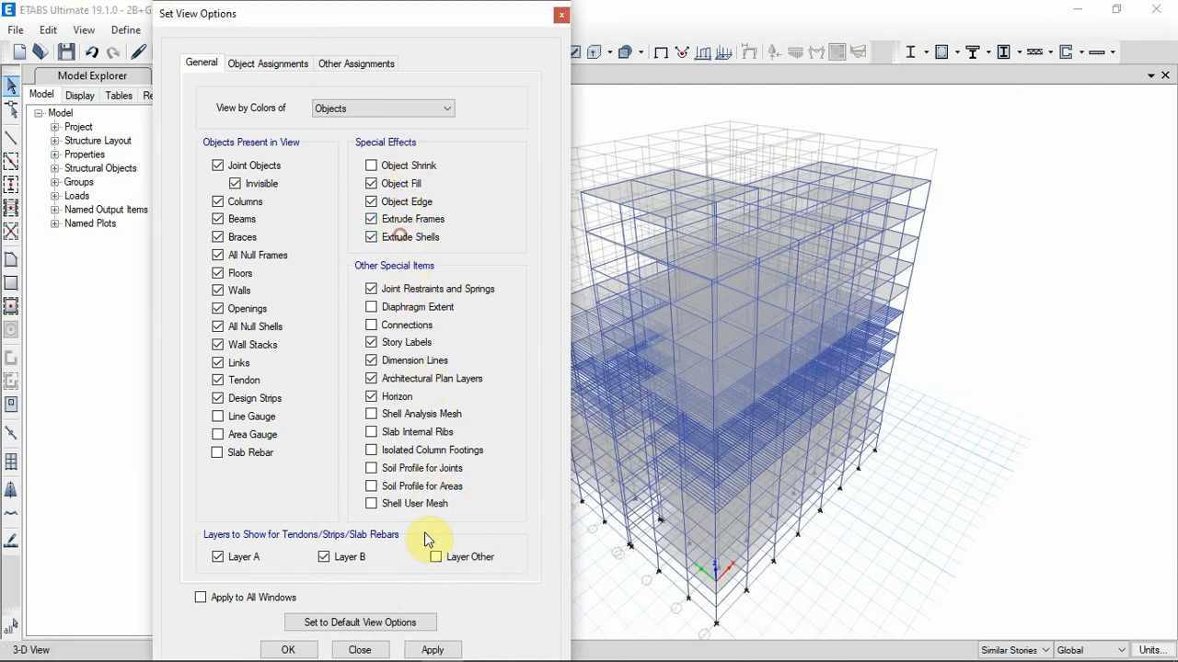
{"action": "left_click", "coordinate": [434, 651]}
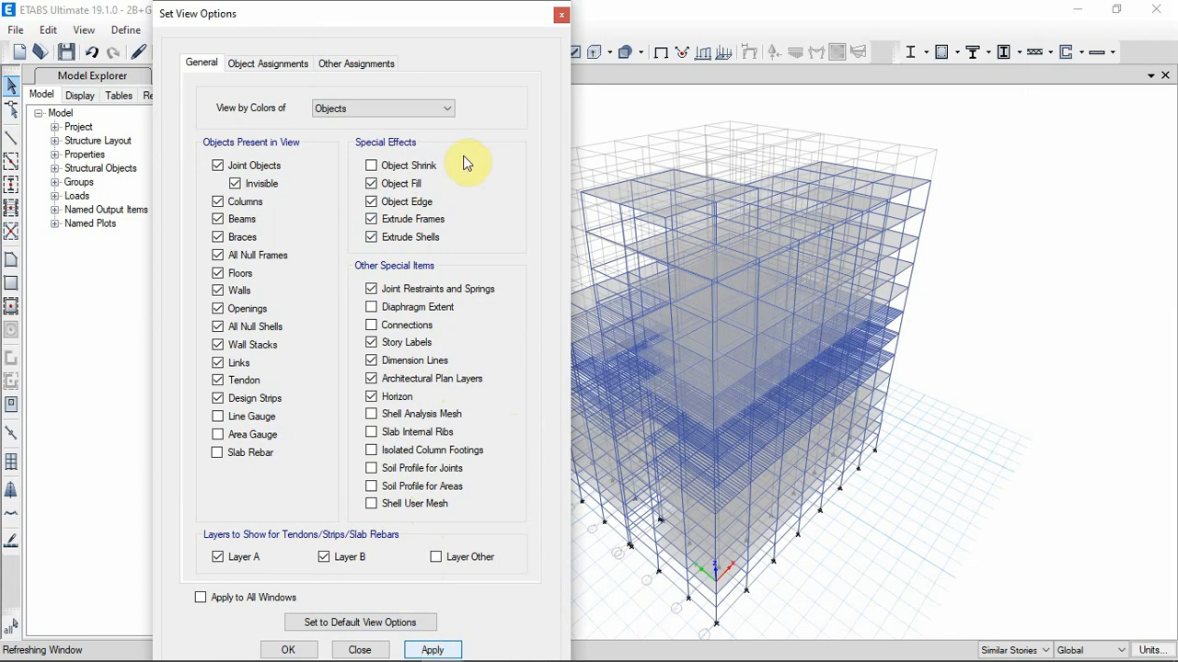
Step: Set the 3D view's coloring to Stories and apply it to the extruded model
{"action": "left_click_drag", "start_coordinate": [433, 23], "coordinate": [363, 27]}
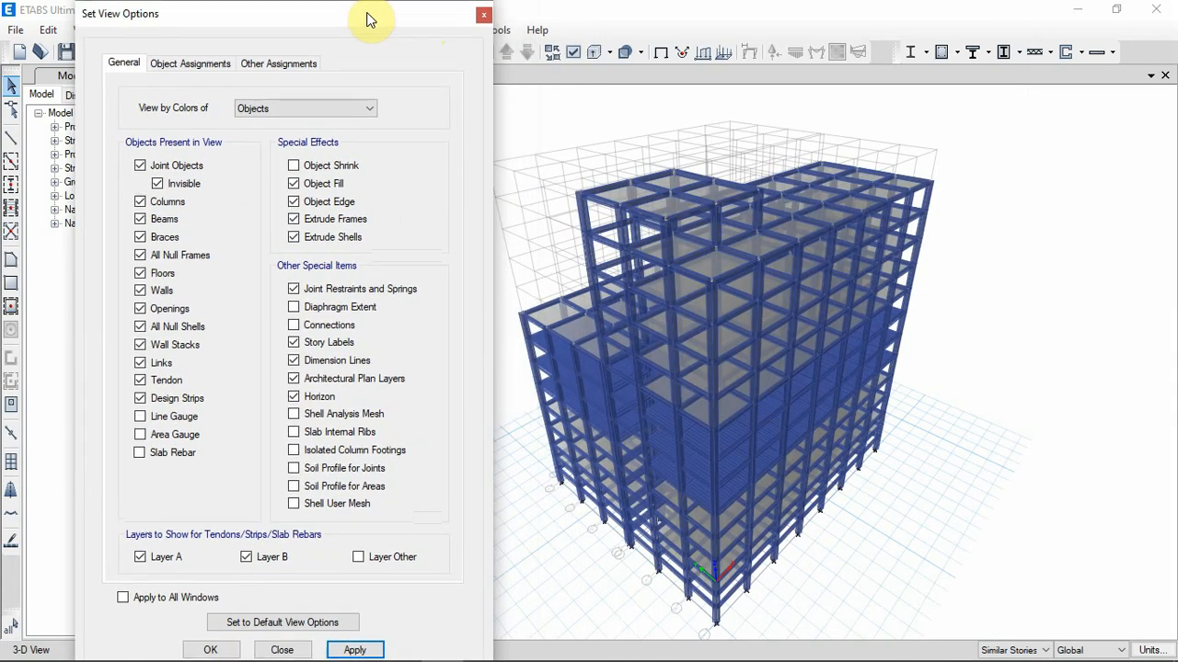
{"action": "left_click", "coordinate": [304, 109]}
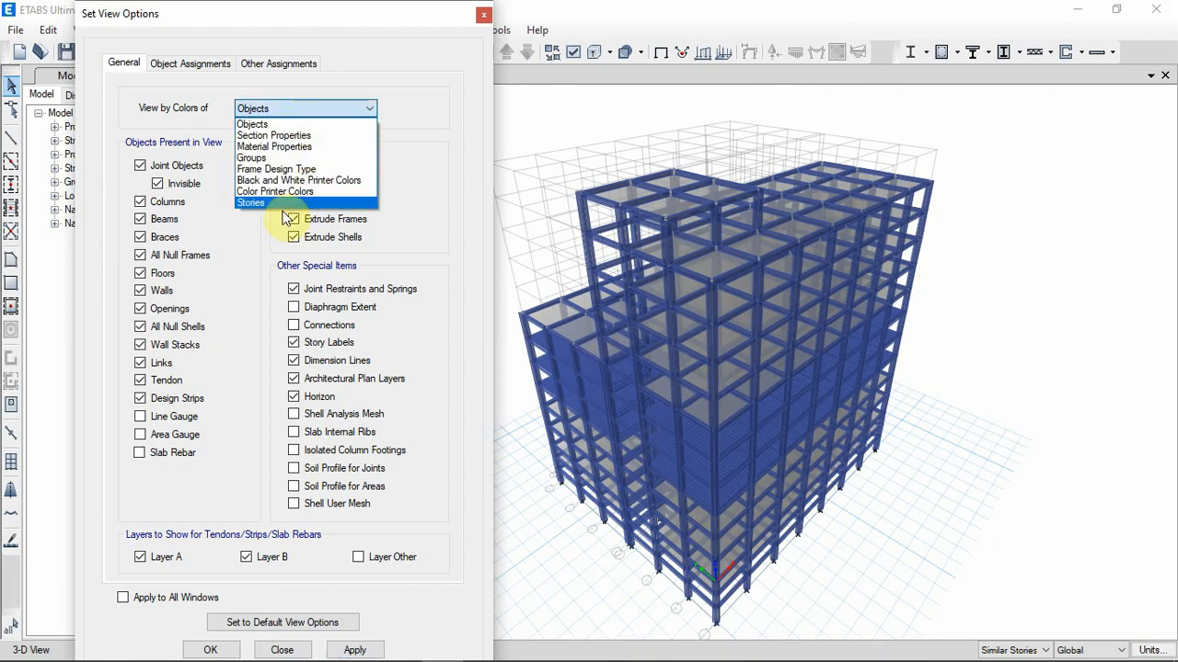
{"action": "left_click", "coordinate": [263, 198]}
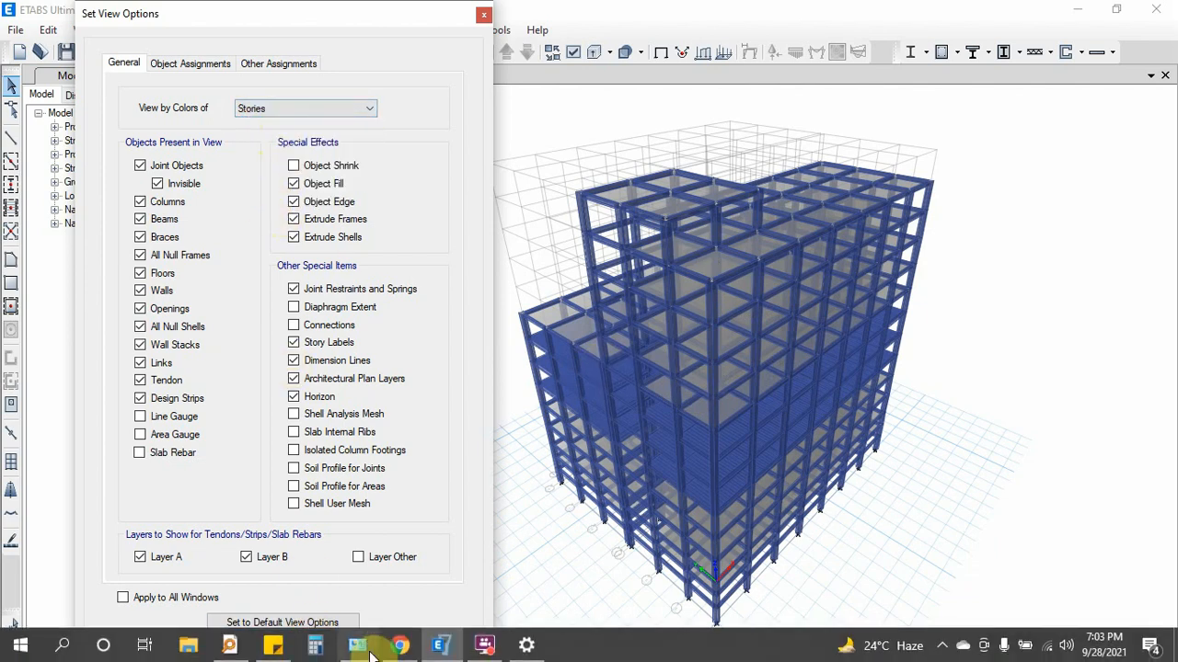
{"action": "left_click", "coordinate": [355, 651]}
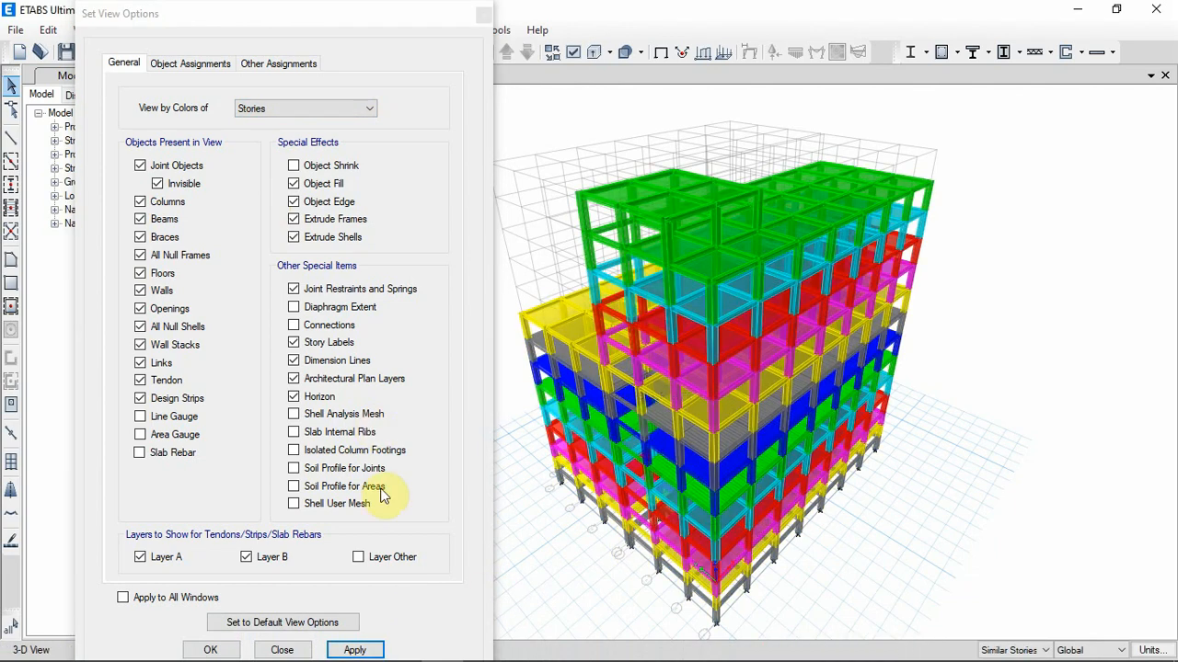
Step: Move the view options dialog clear of the model and rotate the story-colored 3D view to examine the building's floors
{"action": "left_click_drag", "start_coordinate": [414, 19], "coordinate": [337, 21]}
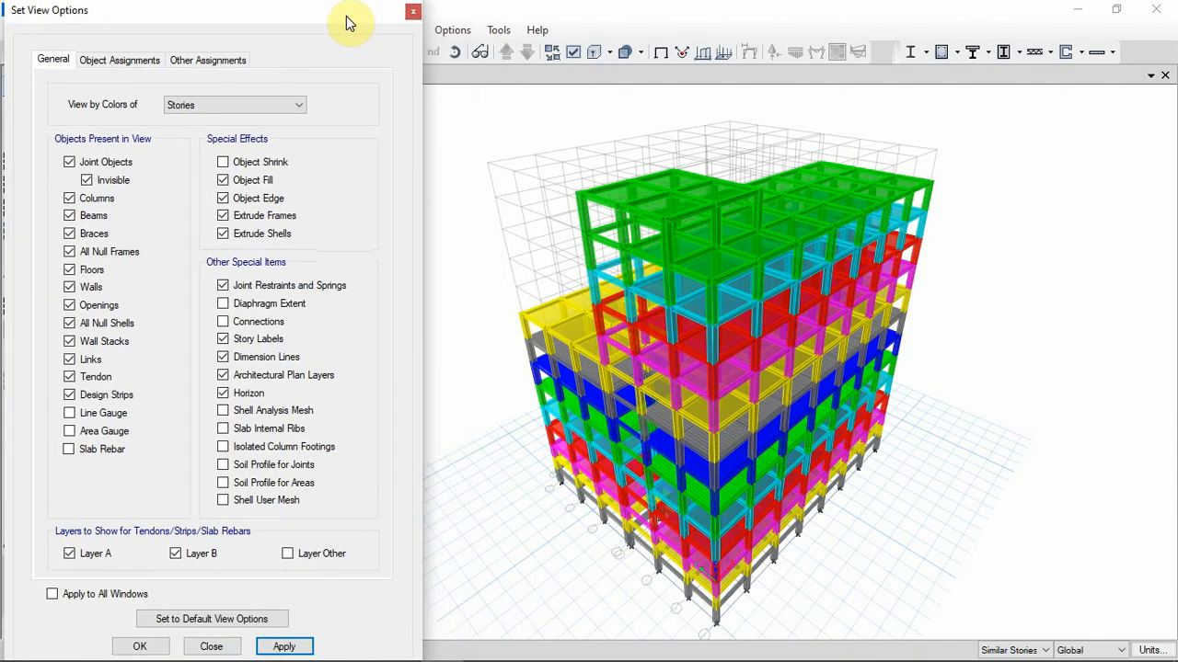
{"action": "left_click", "coordinate": [456, 53]}
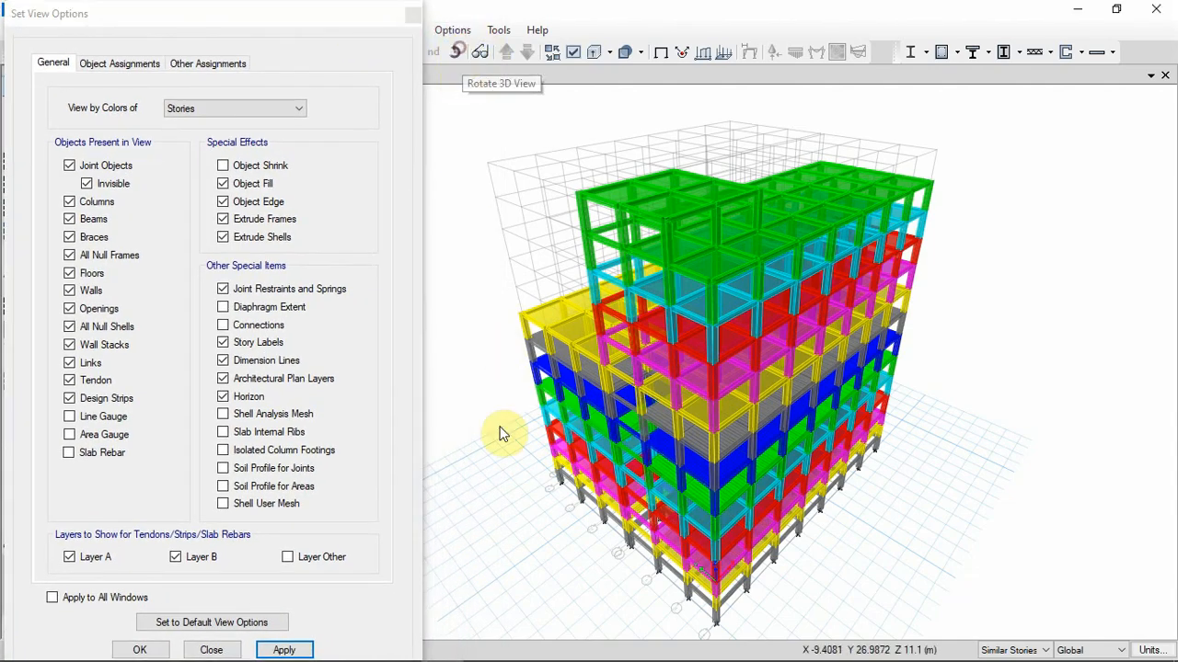
{"action": "left_click_drag", "start_coordinate": [481, 481], "coordinate": [545, 408]}
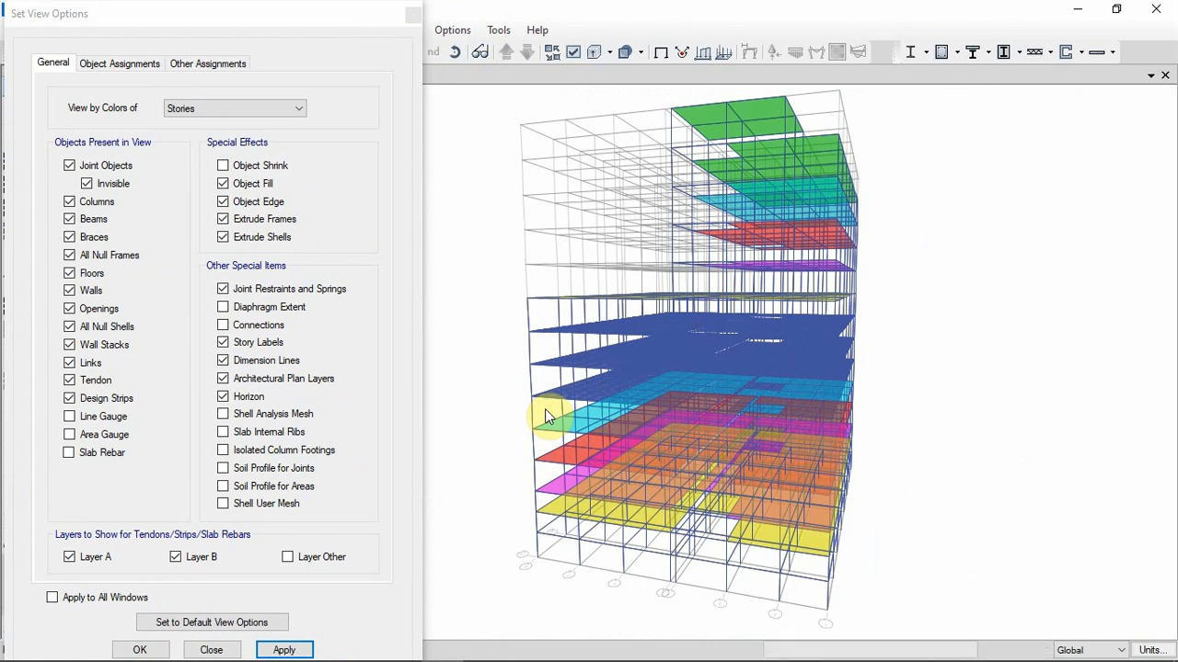
Step: Set the 3D view's coloring to Section Properties and apply it to the extruded model
{"action": "left_click", "coordinate": [210, 109]}
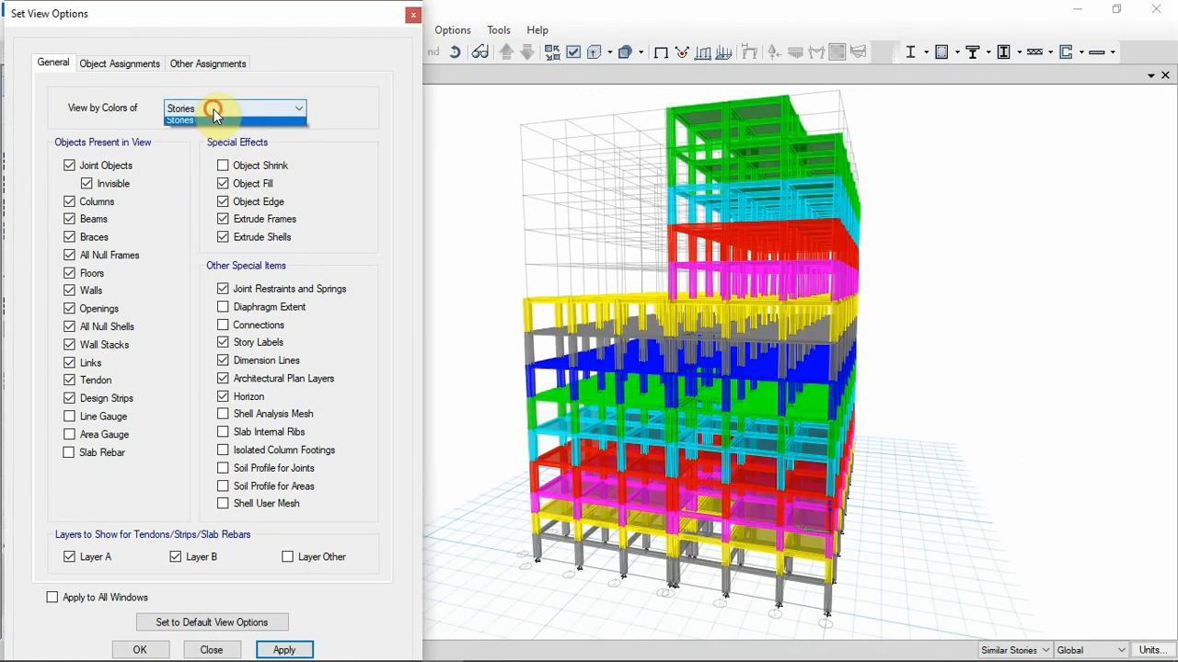
{"action": "left_click", "coordinate": [211, 133]}
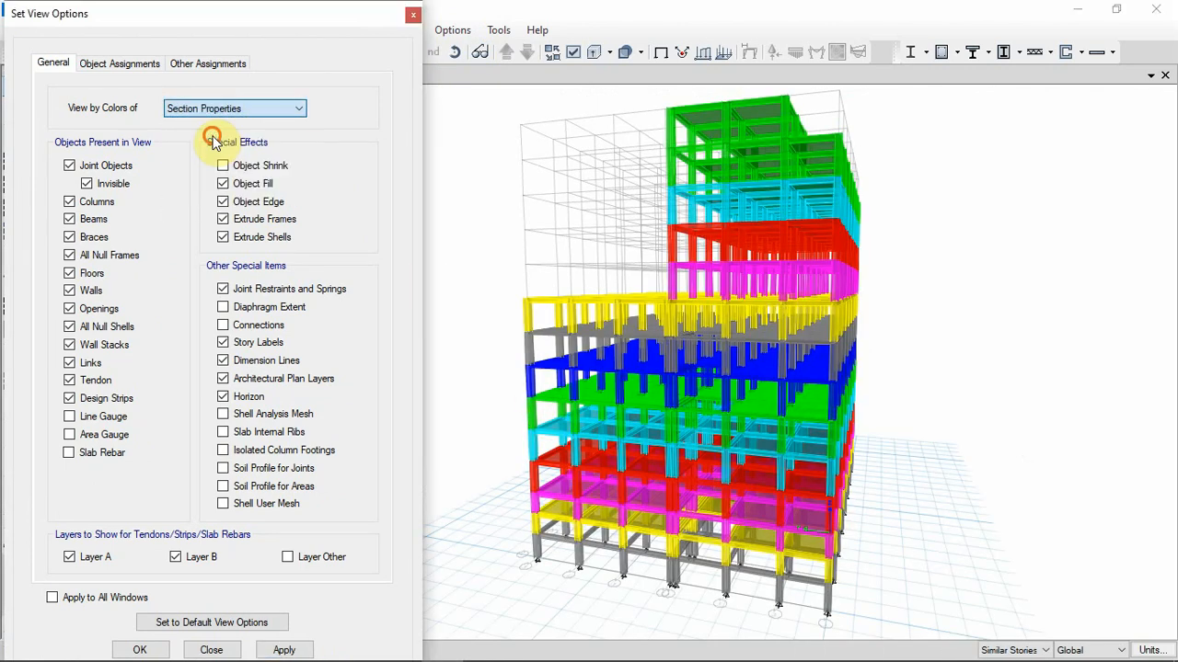
{"action": "left_click", "coordinate": [293, 646]}
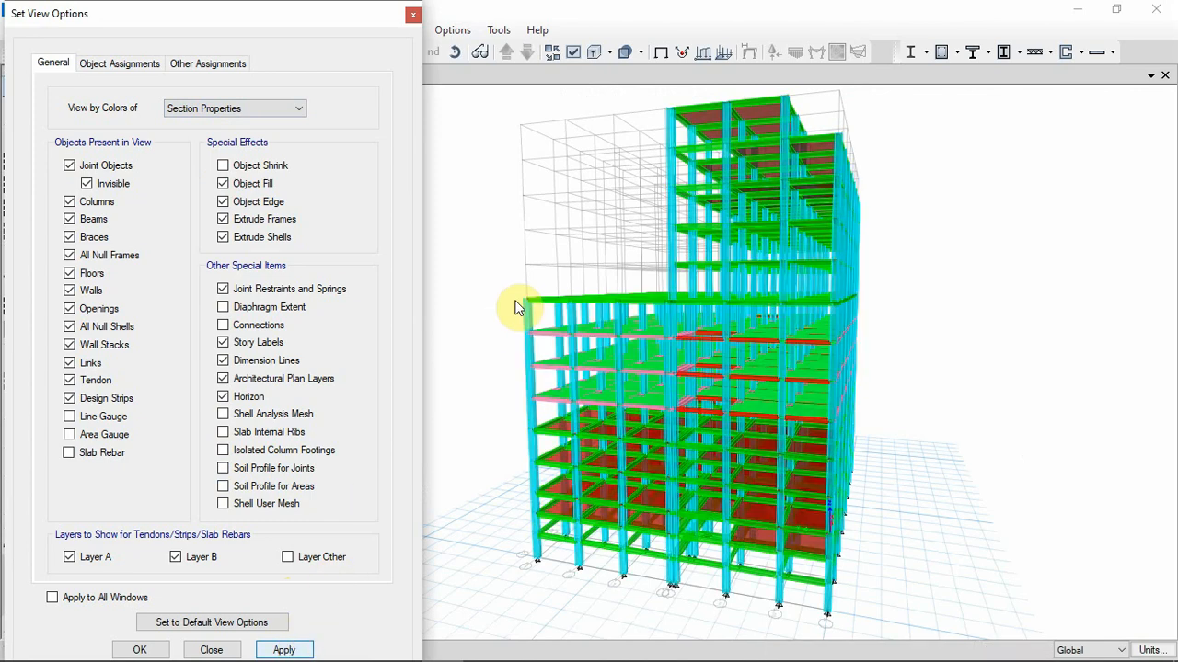
{"action": "left_click", "coordinate": [516, 308]}
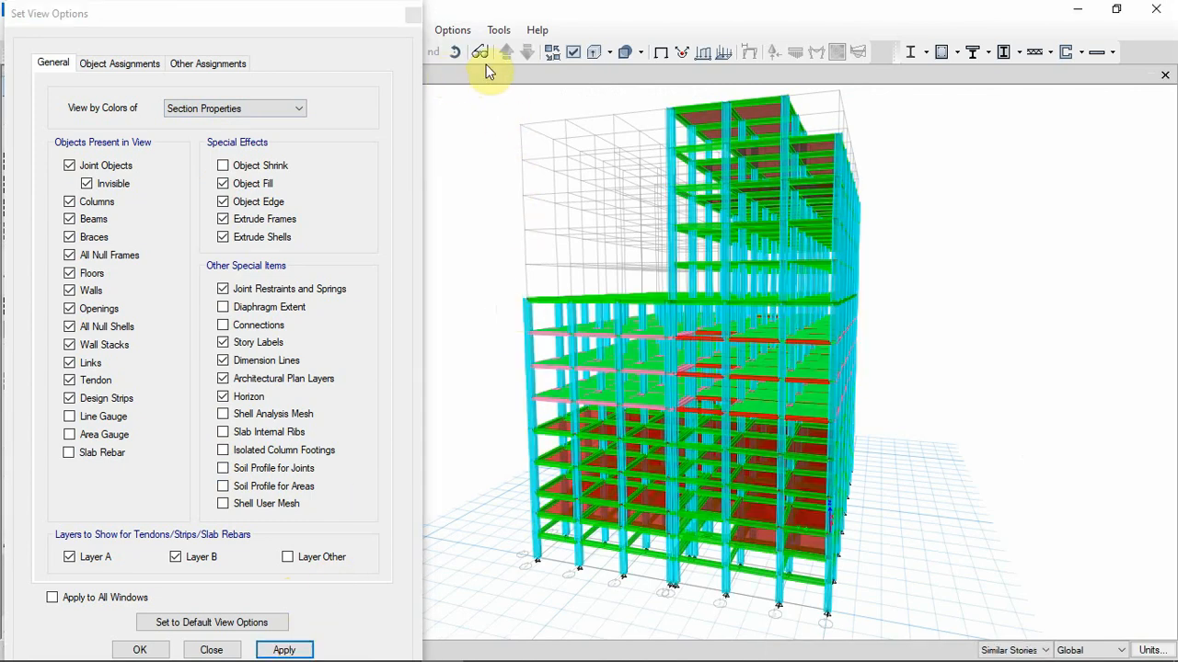
Step: Move the view options dialog aside and restore the default 3D view of the building
{"action": "left_click_drag", "start_coordinate": [340, 18], "coordinate": [308, 126]}
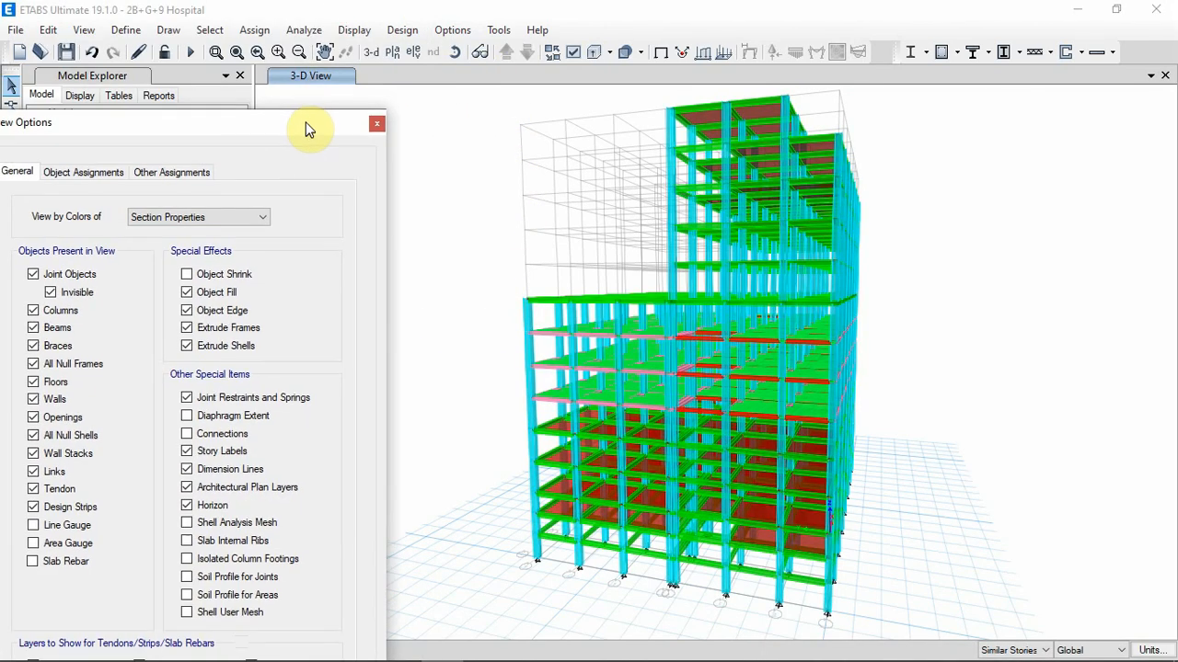
{"action": "left_click", "coordinate": [370, 51]}
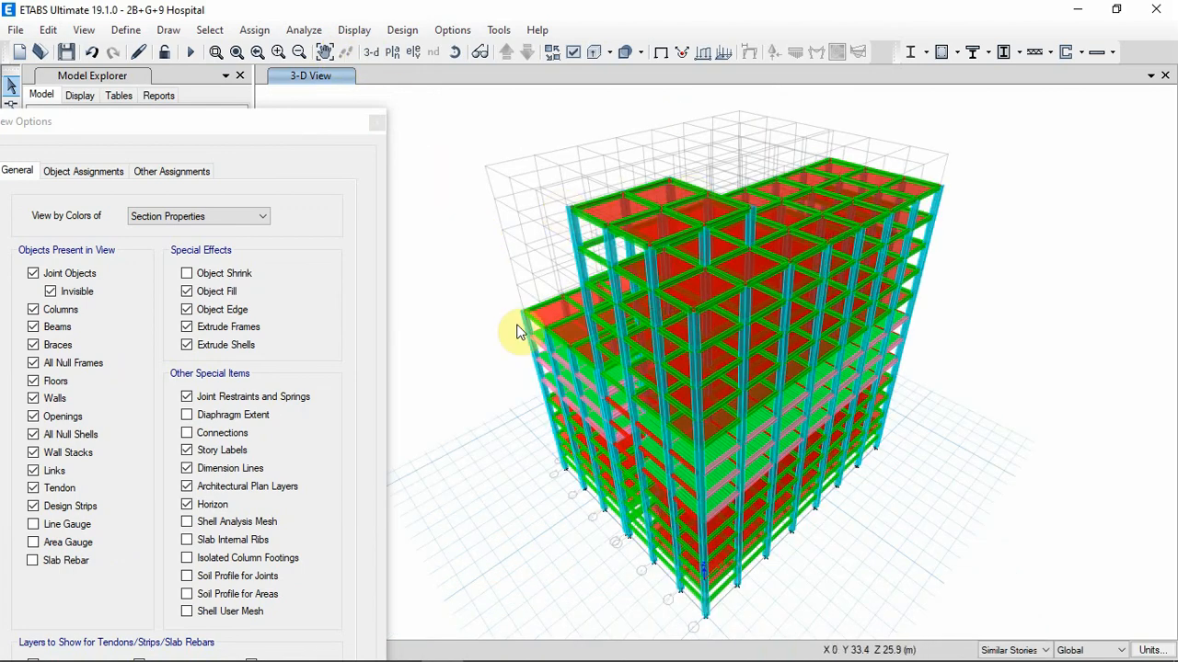
{"action": "left_click_drag", "start_coordinate": [271, 140], "coordinate": [363, 73]}
Step: Set the coloring back to Stories, apply it to the model, and close the view options dialog
{"action": "left_click", "coordinate": [312, 158]}
{"action": "left_click", "coordinate": [285, 252]}
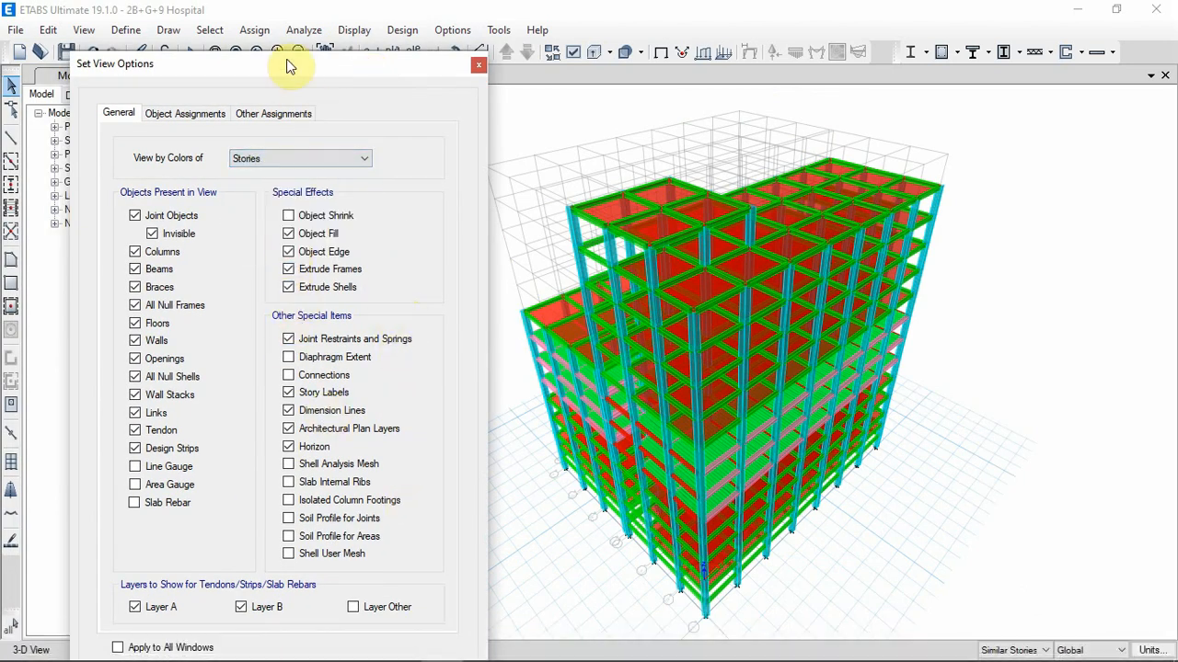
{"action": "left_click_drag", "start_coordinate": [289, 65], "coordinate": [285, 19]}
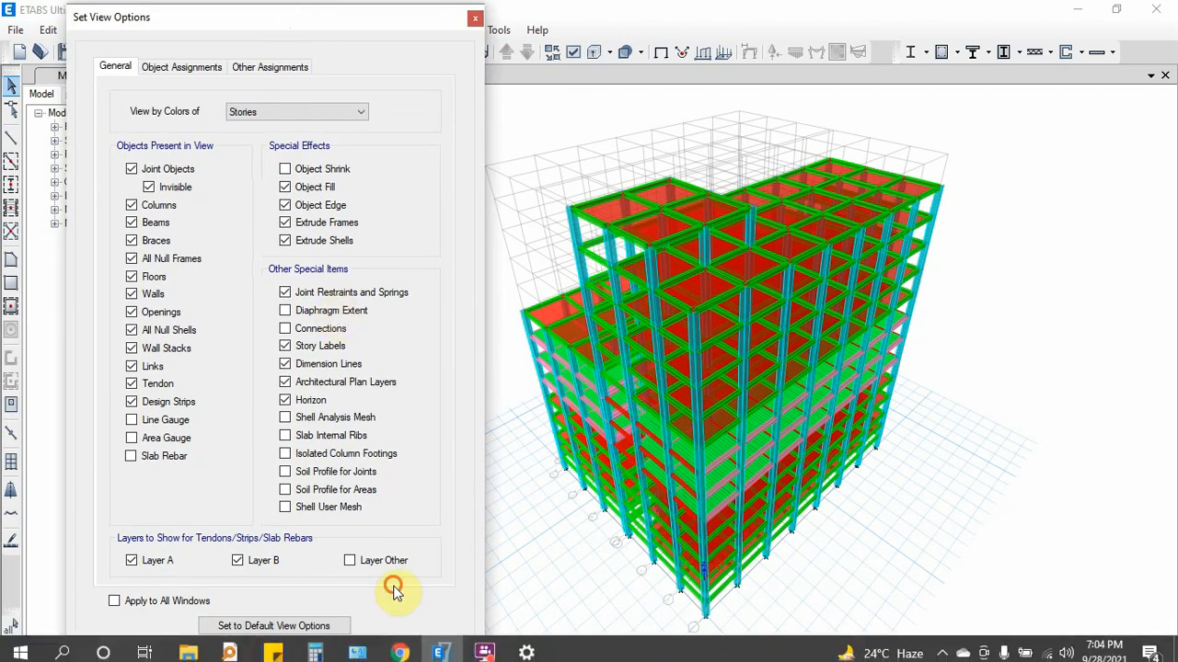
{"action": "left_click", "coordinate": [372, 651]}
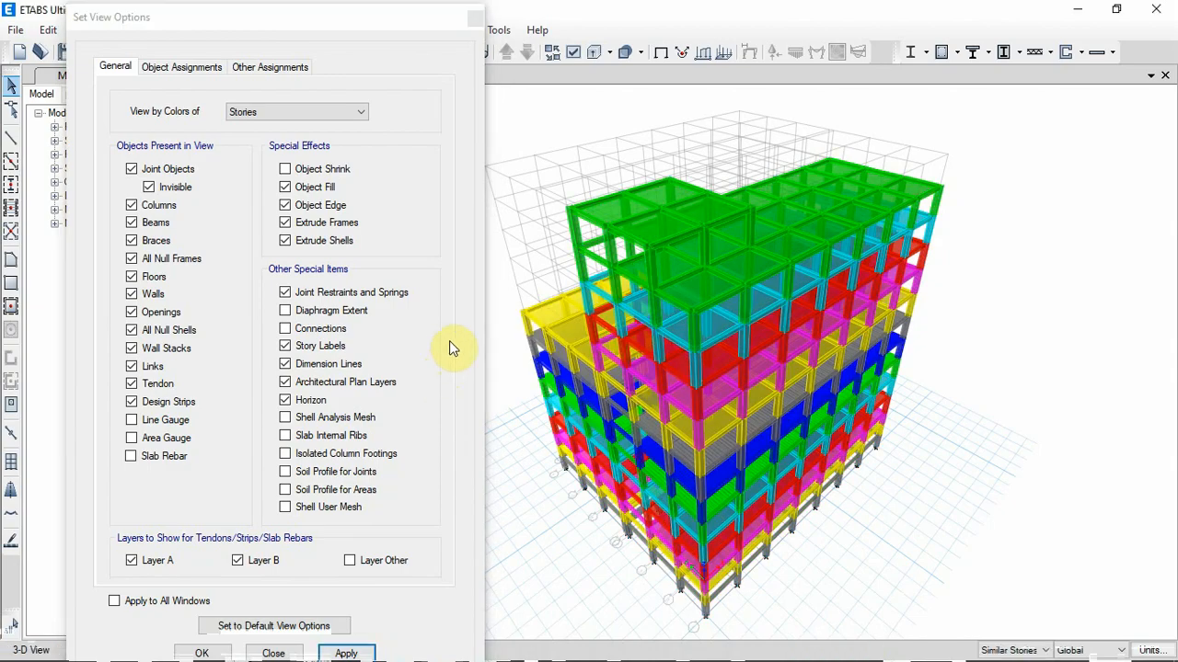
{"action": "left_click", "coordinate": [474, 18]}
{"action": "left_click", "coordinate": [443, 360]}
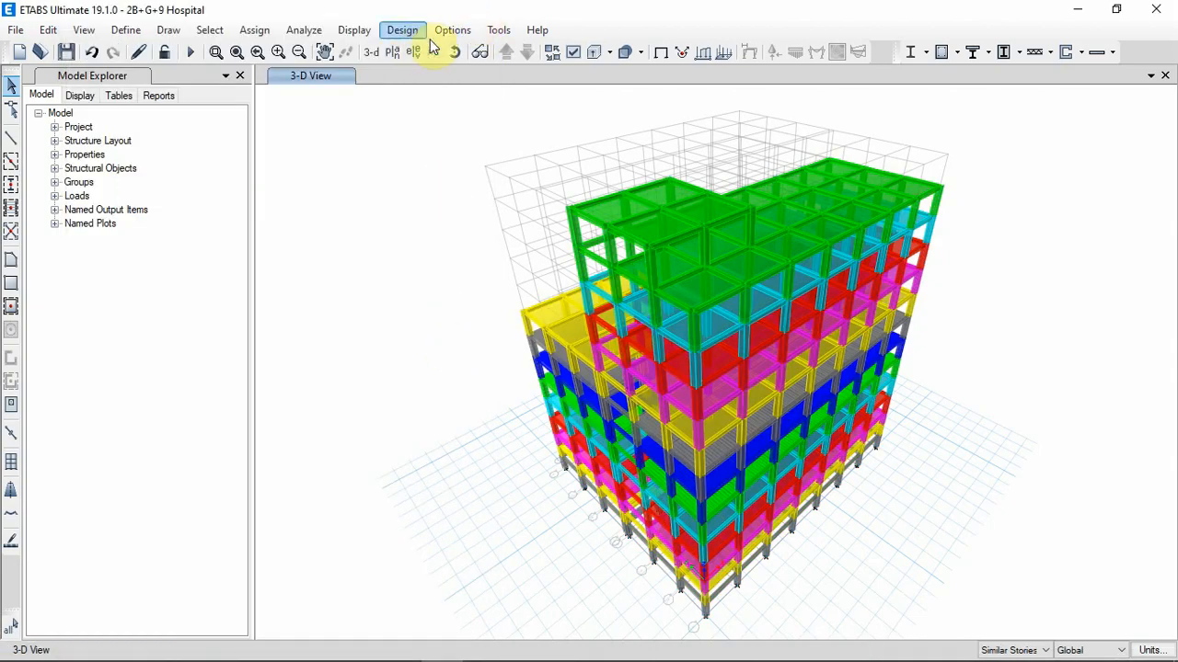
Step: Rotate the story-colored 3D view and examine the ribbed floors and columns up close
{"action": "left_click", "coordinate": [451, 58]}
{"action": "left_click_drag", "start_coordinate": [383, 431], "coordinate": [694, 381]}
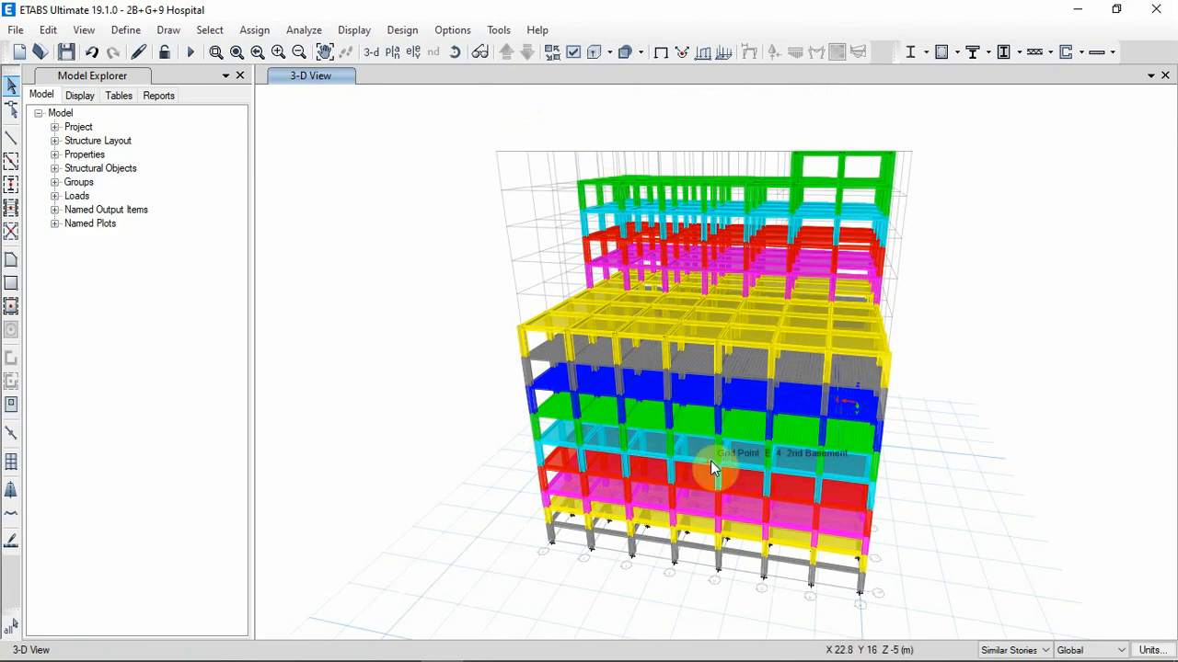
{"action": "scroll", "coordinate": [716, 432], "scroll_direction": "up", "scroll_amount": 5}
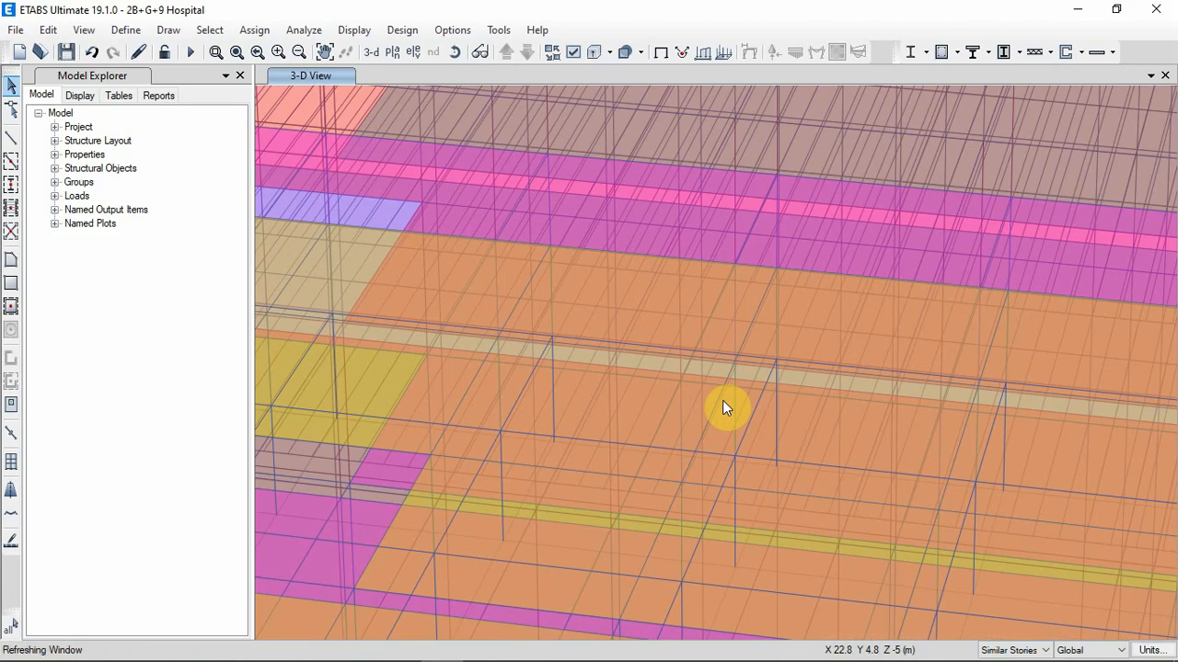
{"action": "scroll", "coordinate": [723, 405], "scroll_direction": "down", "scroll_amount": 3}
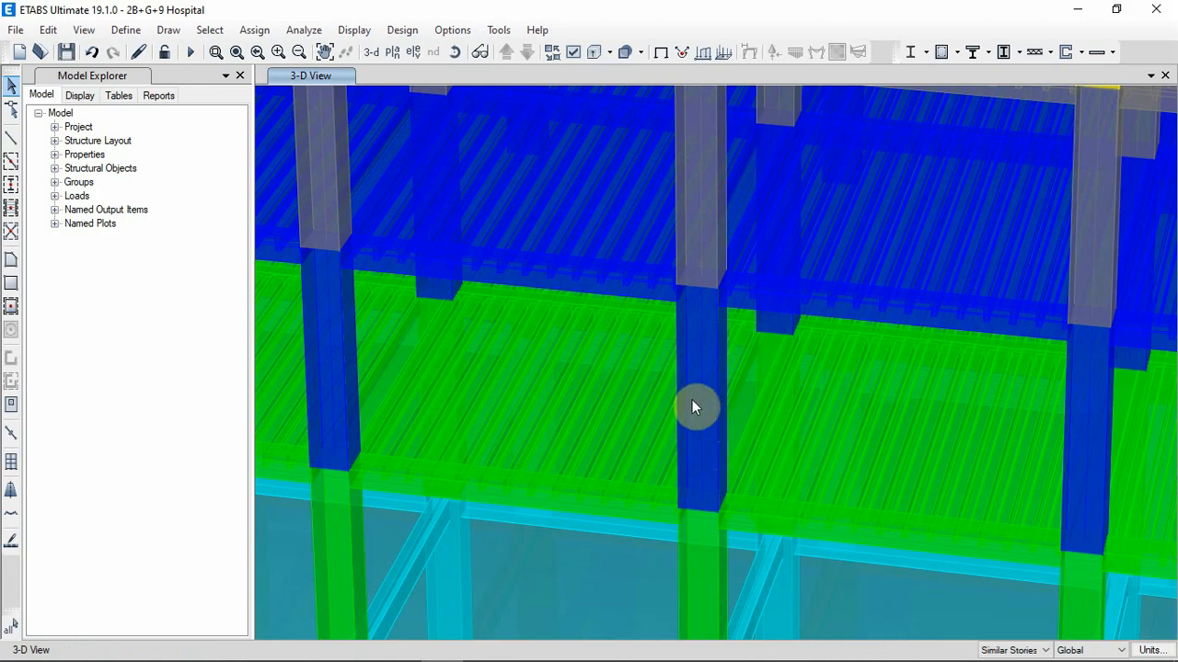
{"action": "scroll", "coordinate": [692, 405], "scroll_direction": "down", "scroll_amount": 5}
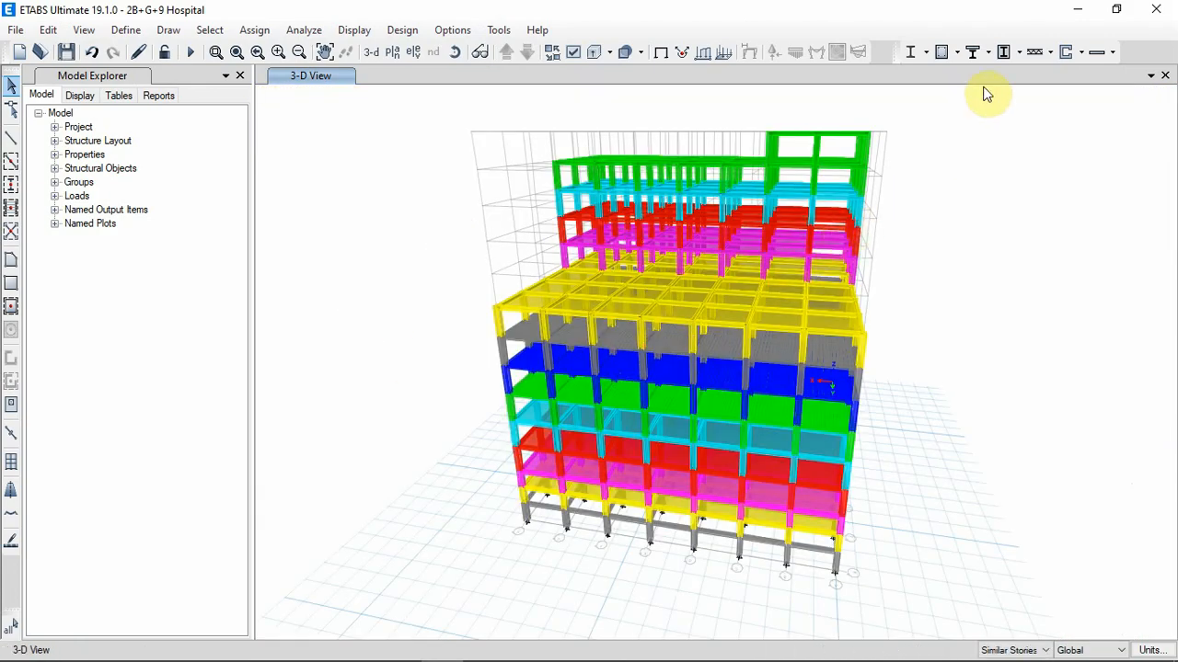
Step: Minimize the ETABS window and highlight the e-mail addresses in the contact note on the desktop
{"action": "left_click", "coordinate": [1078, 10]}
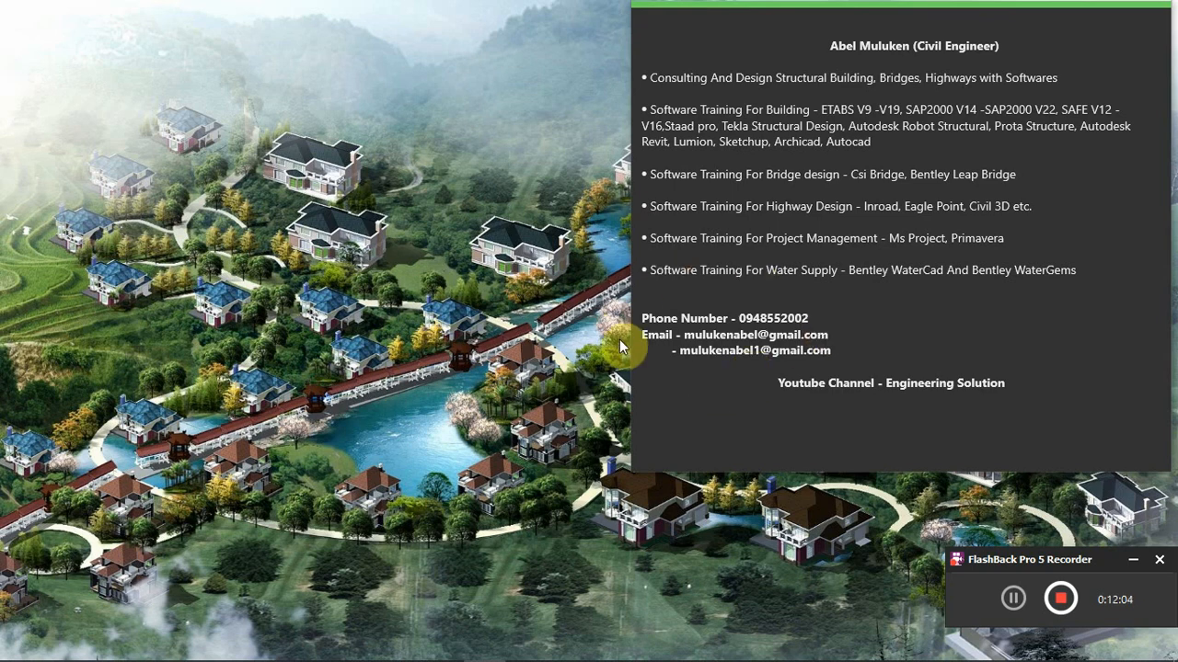
{"action": "left_click", "coordinate": [738, 318]}
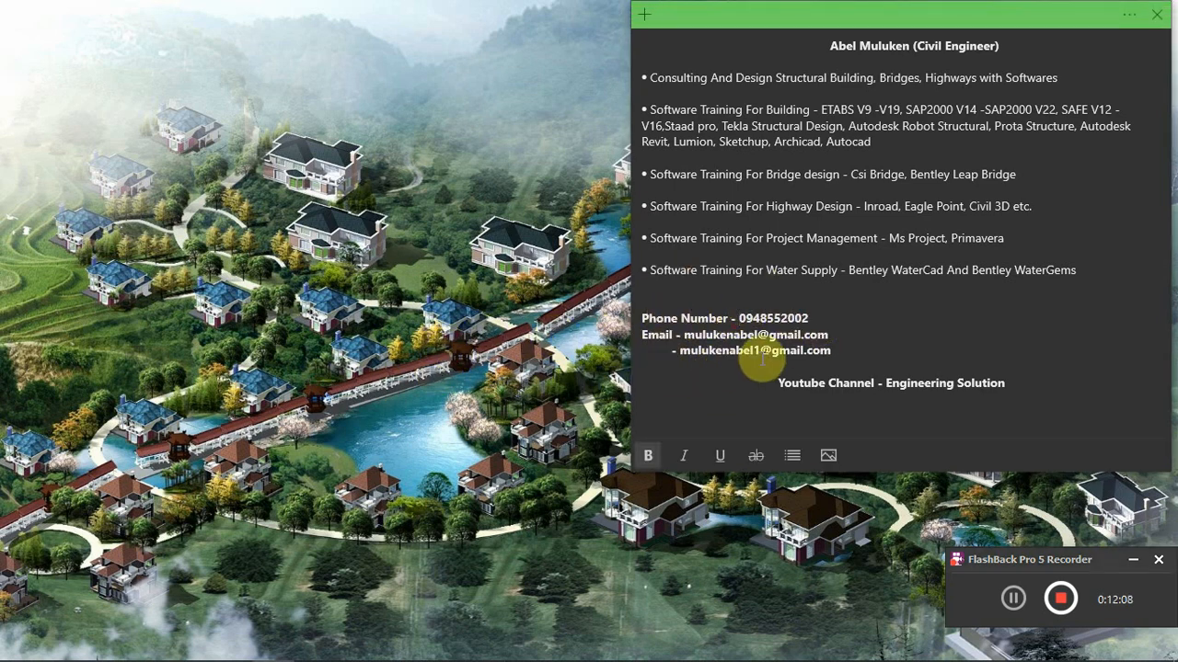
{"action": "left_click_drag", "start_coordinate": [684, 335], "coordinate": [832, 351]}
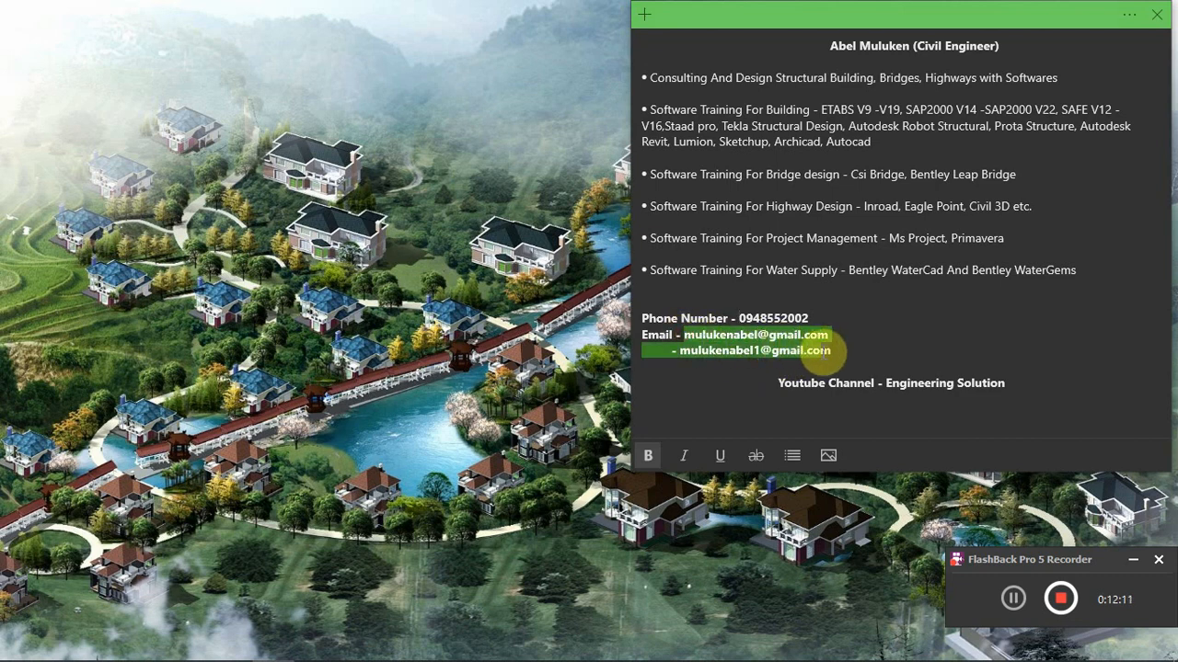
{"action": "left_click", "coordinate": [432, 336]}
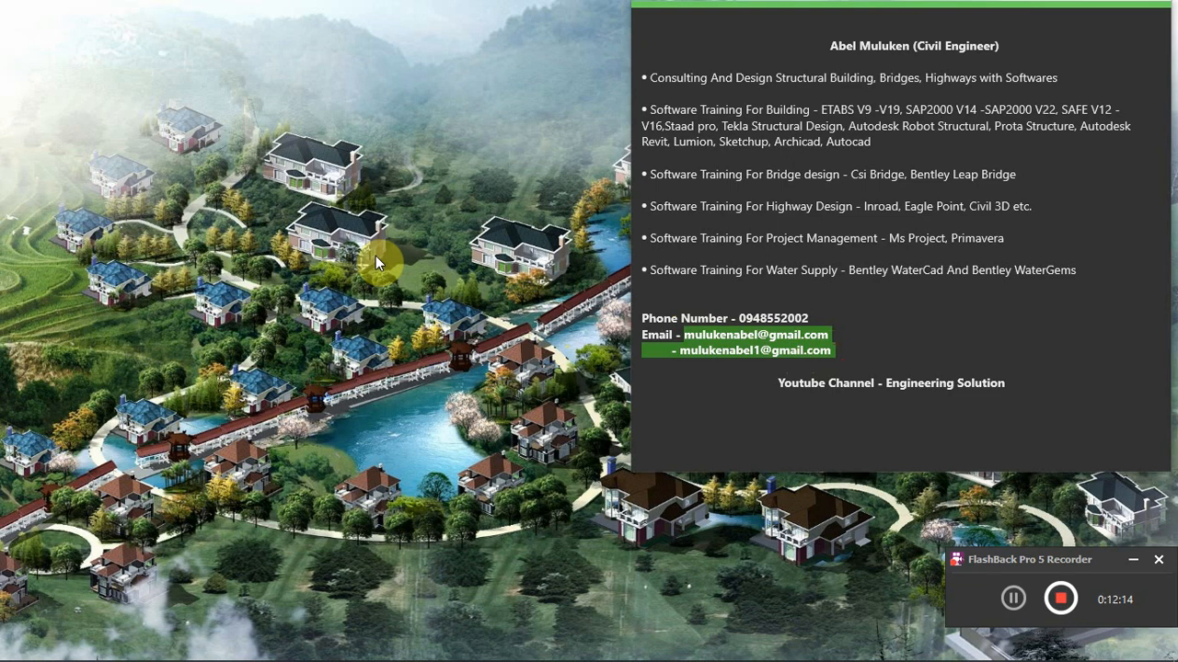